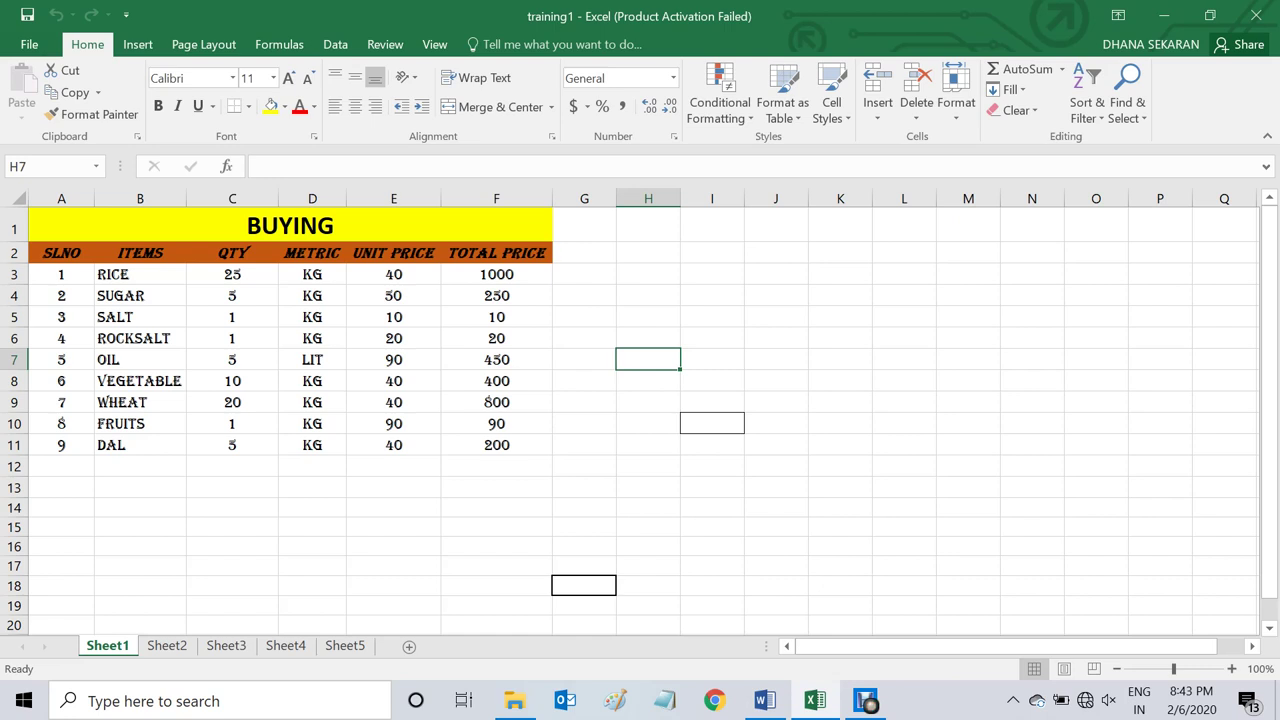
Clear the existing TOTAL PRICE values in cells F3 through F11
{"action": "left_click", "coordinate": [496, 274]}
{"action": "left_click_drag", "start_coordinate": [551, 284], "coordinate": [500, 450]}
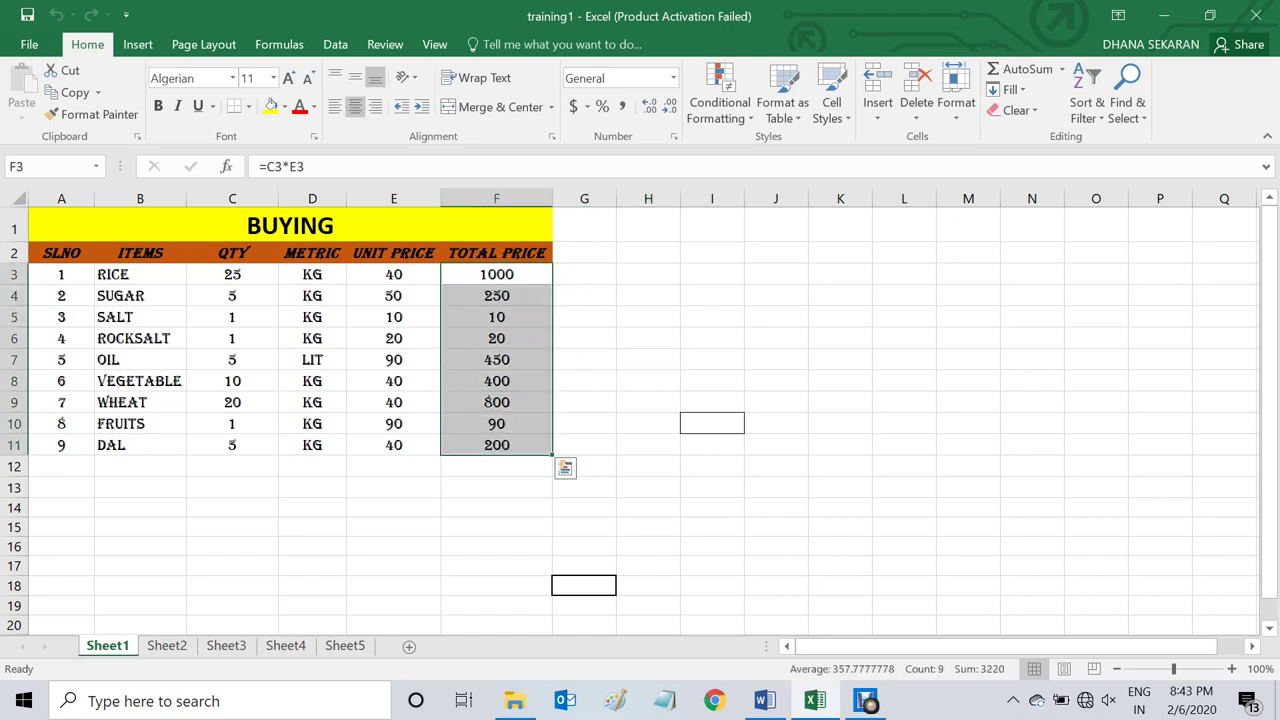
{"action": "key", "text": "Delete"}
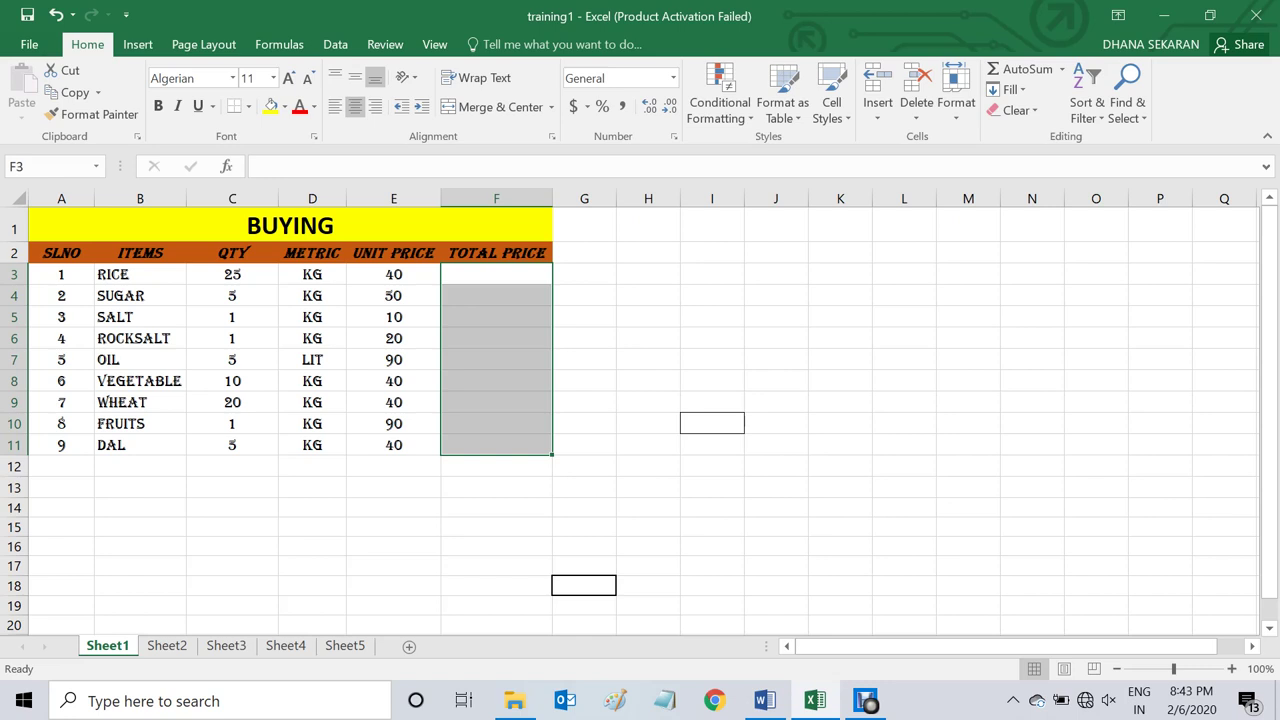
{"action": "left_click_drag", "start_coordinate": [393, 274], "coordinate": [393, 445]}
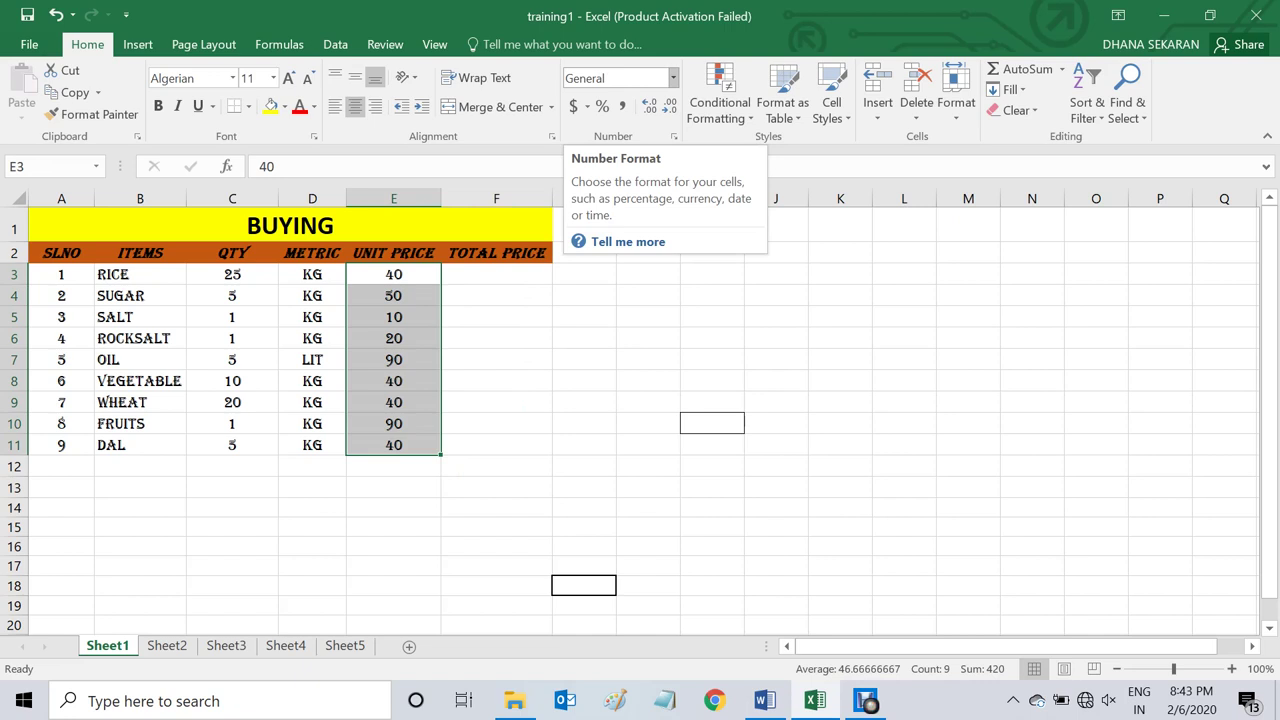
{"action": "left_click", "coordinate": [673, 78]}
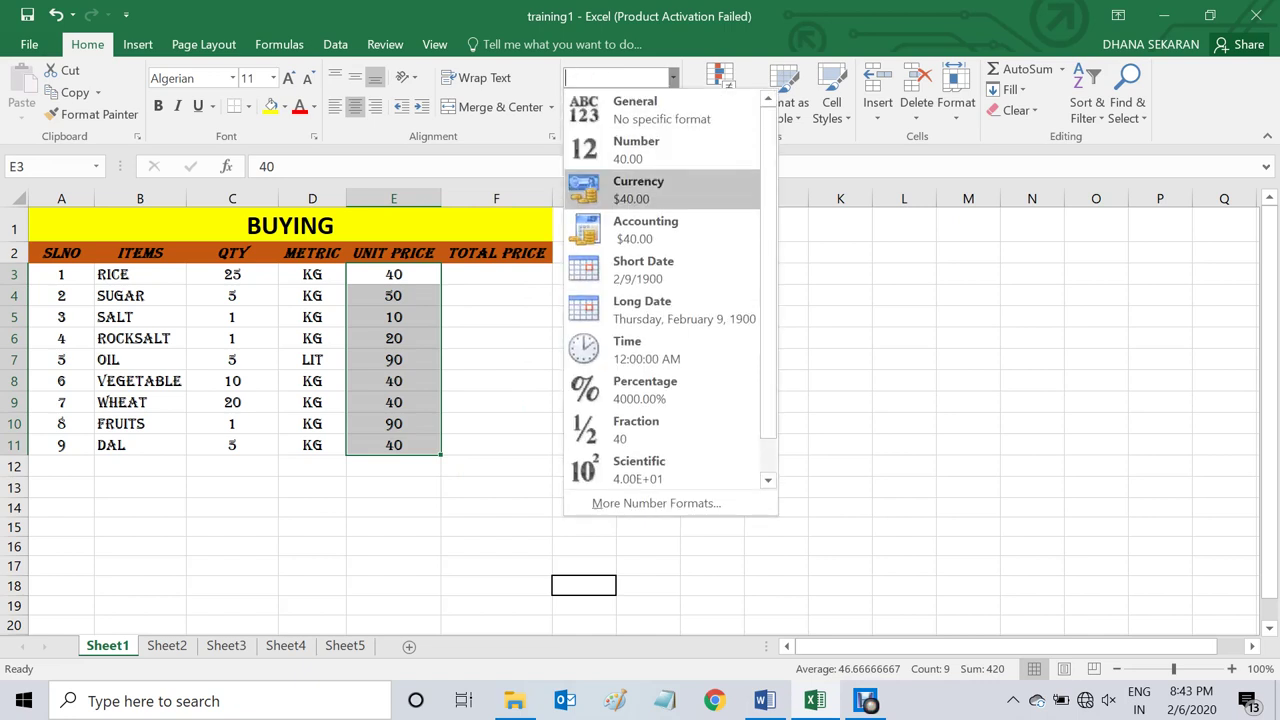
{"action": "left_click", "coordinate": [638, 189]}
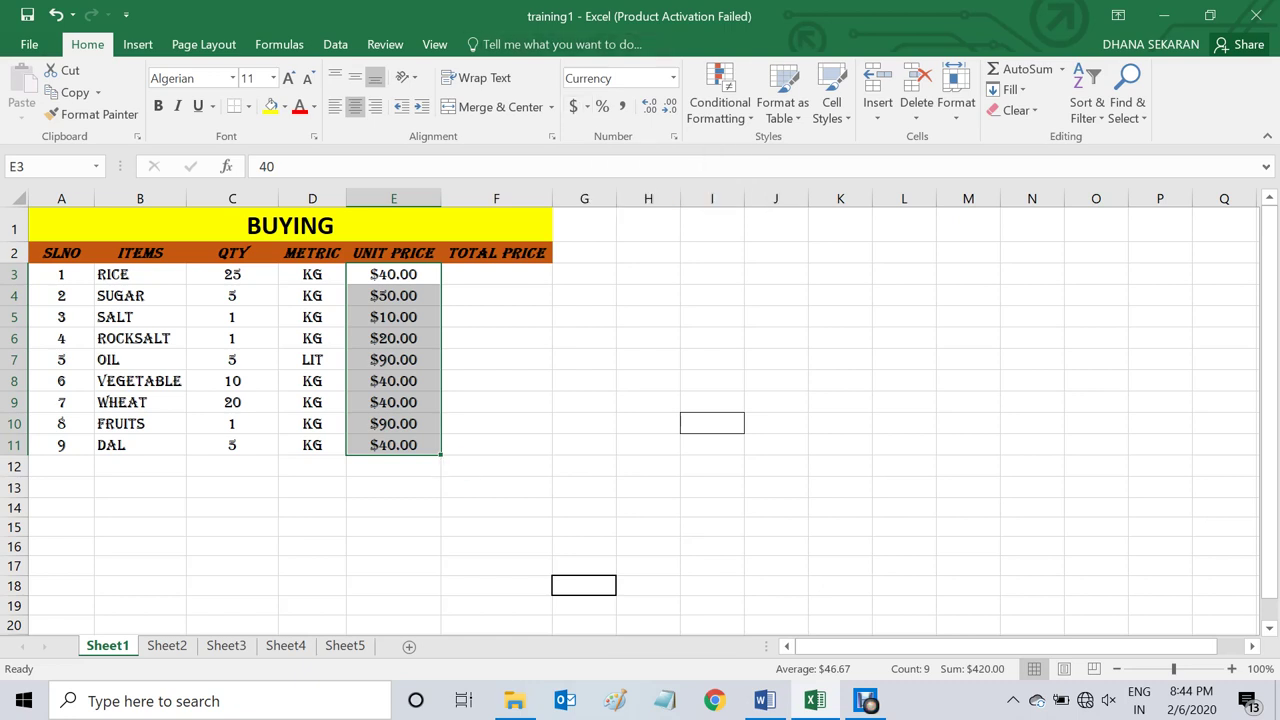
{"action": "left_click", "coordinate": [673, 78]}
{"action": "left_click", "coordinate": [612, 106]}
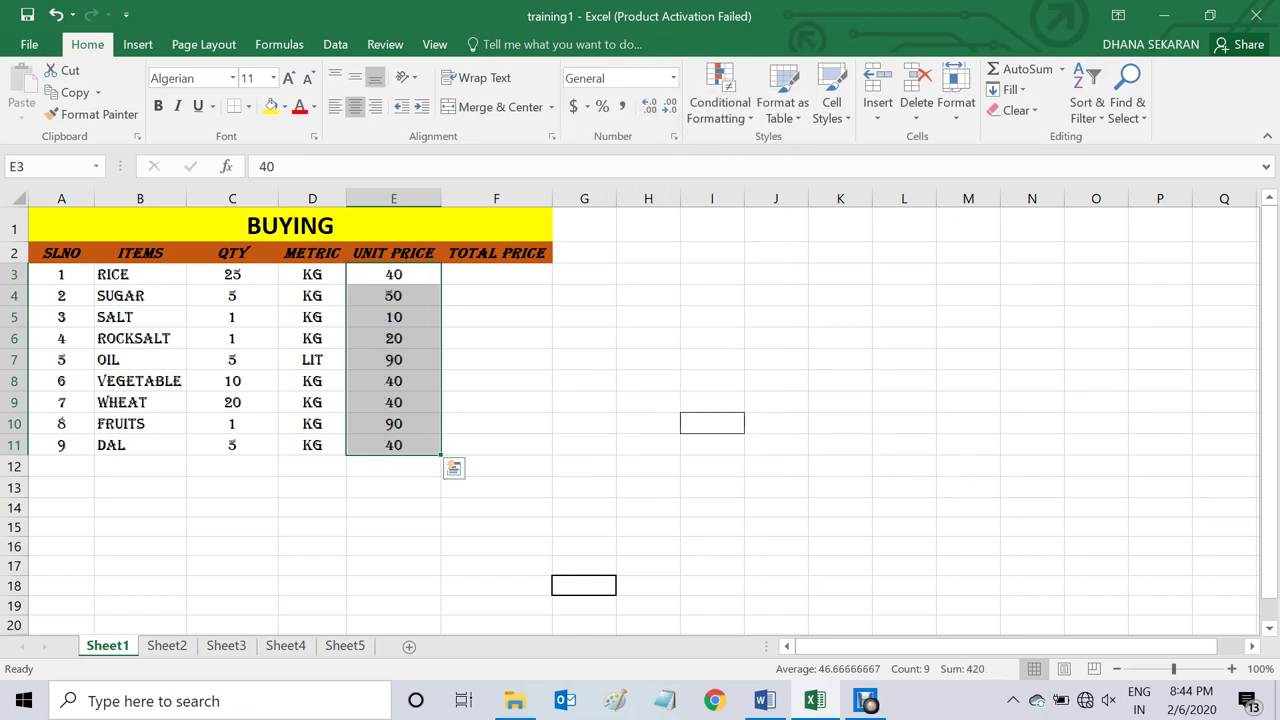
Begin RICE's formula in F3, backing out stray references until only '=' remains
{"action": "left_click", "coordinate": [496, 274]}
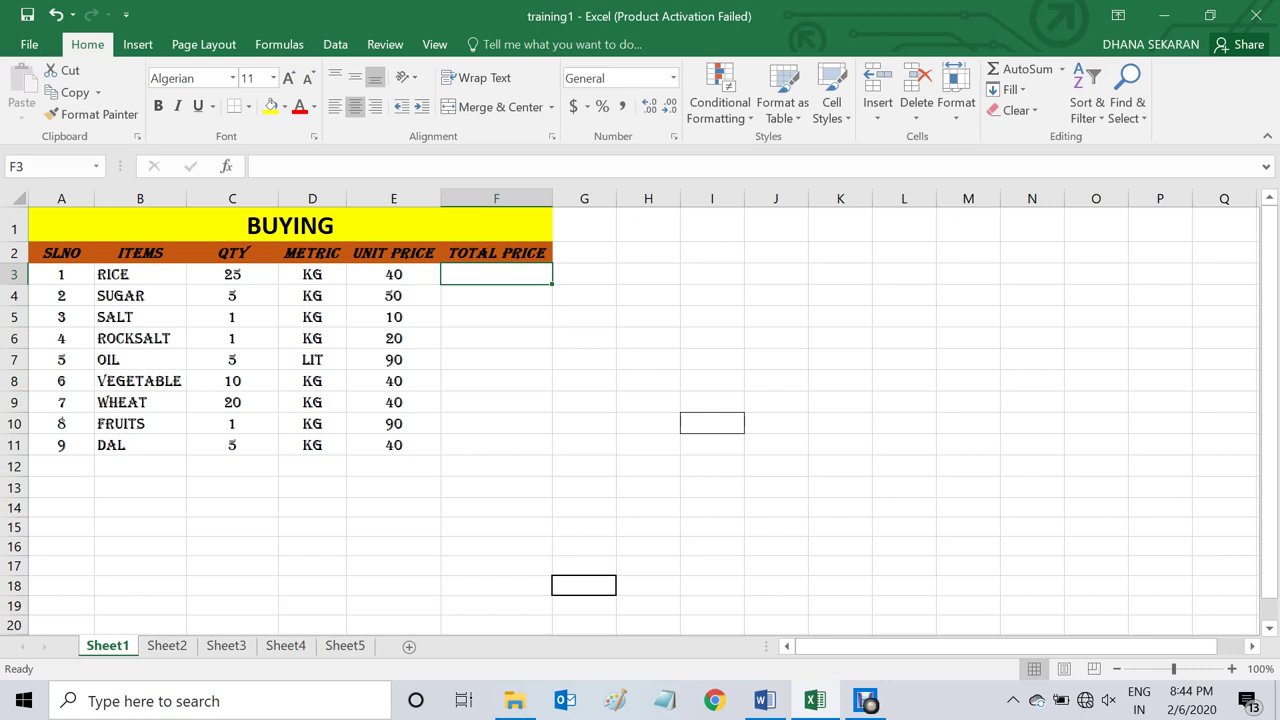
{"action": "type", "text": "="}
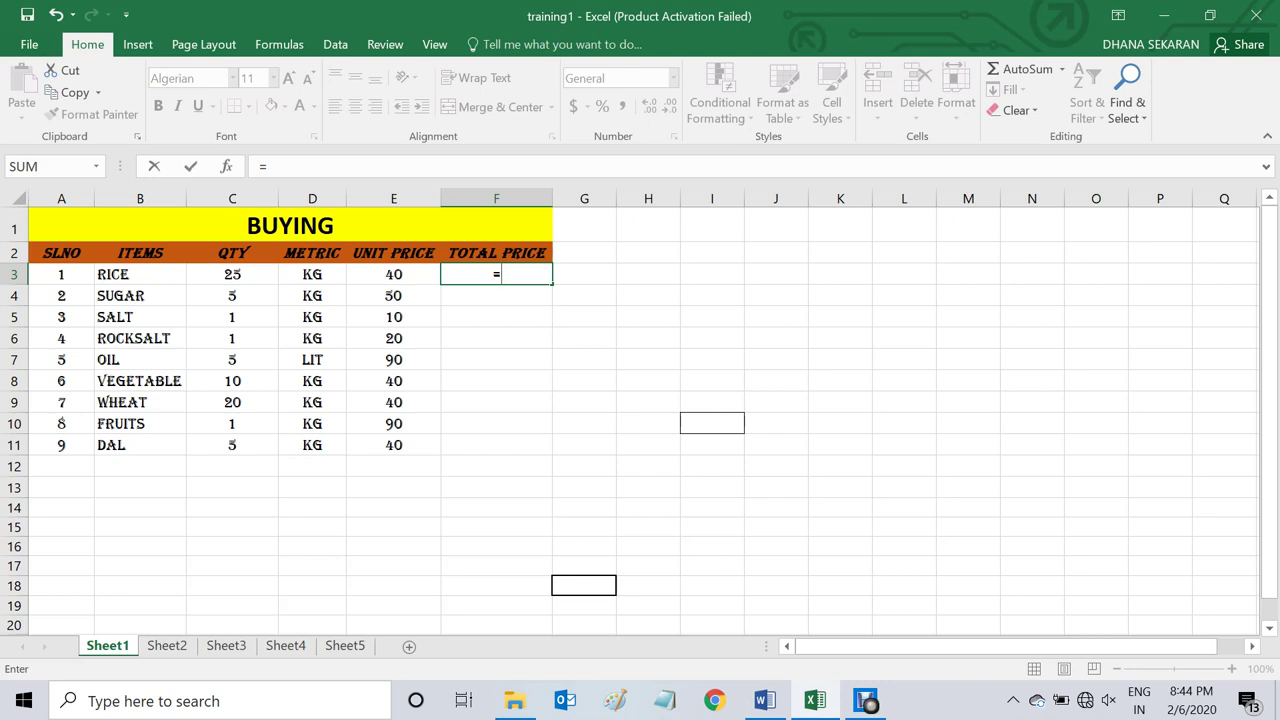
{"action": "key", "text": "Escape"}
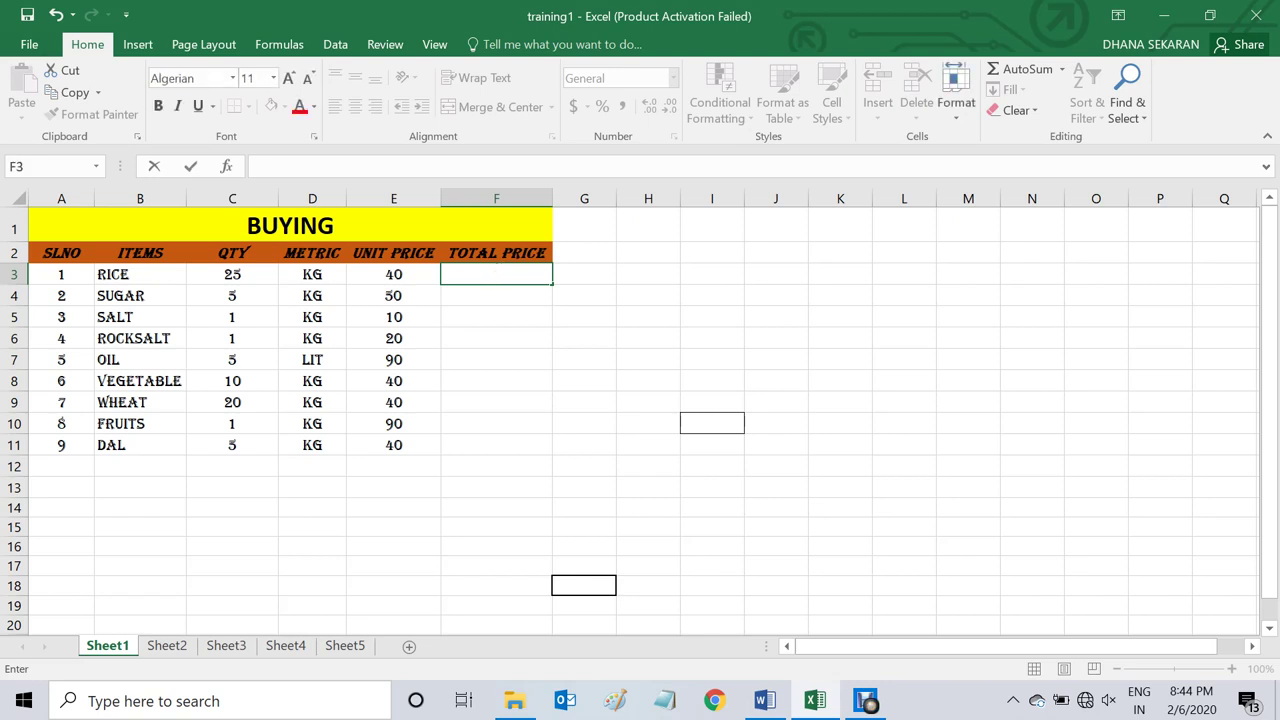
{"action": "type", "text": "="}
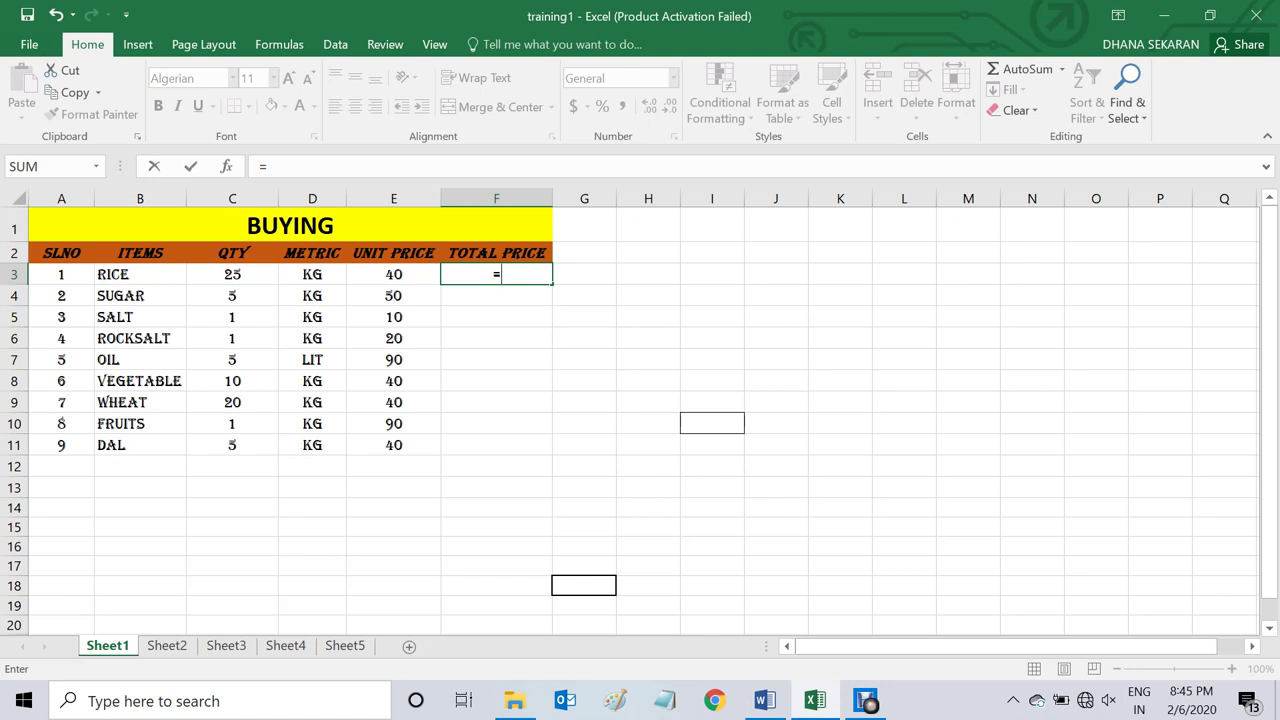
{"action": "left_click", "coordinate": [232, 274]}
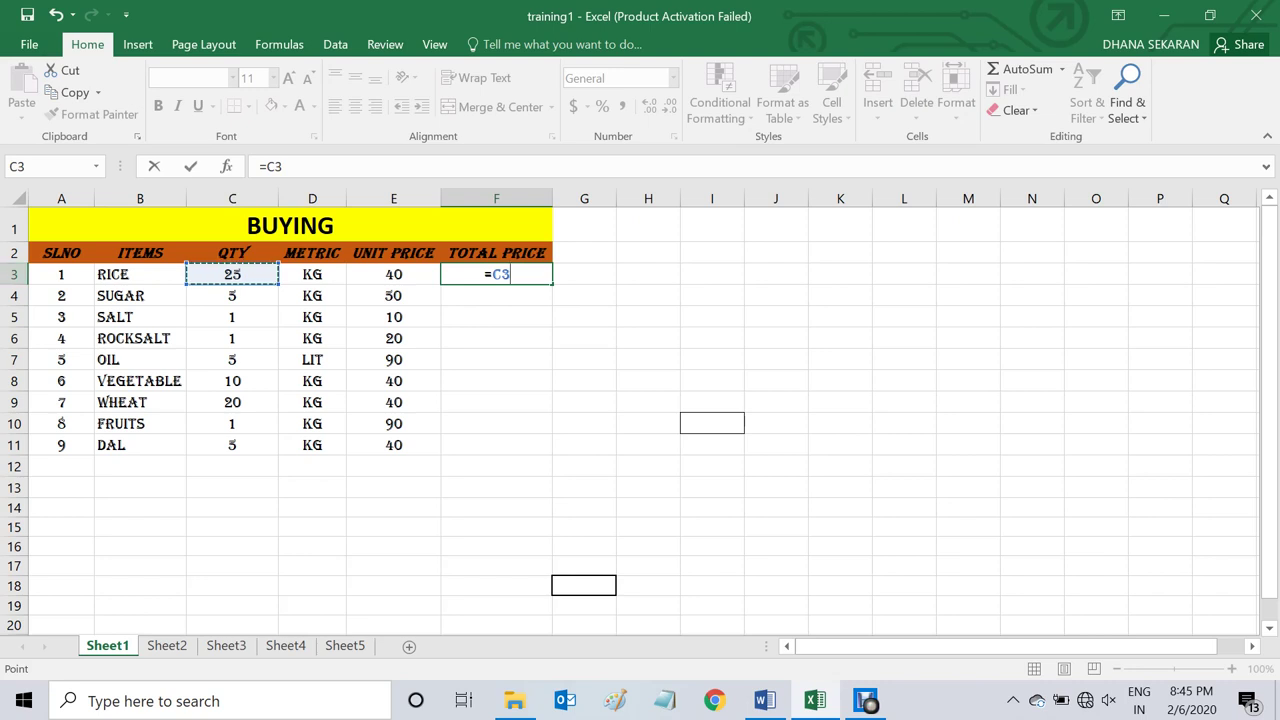
{"action": "key", "text": "ctrl+space"}
{"action": "key", "text": "ctrl+a"}
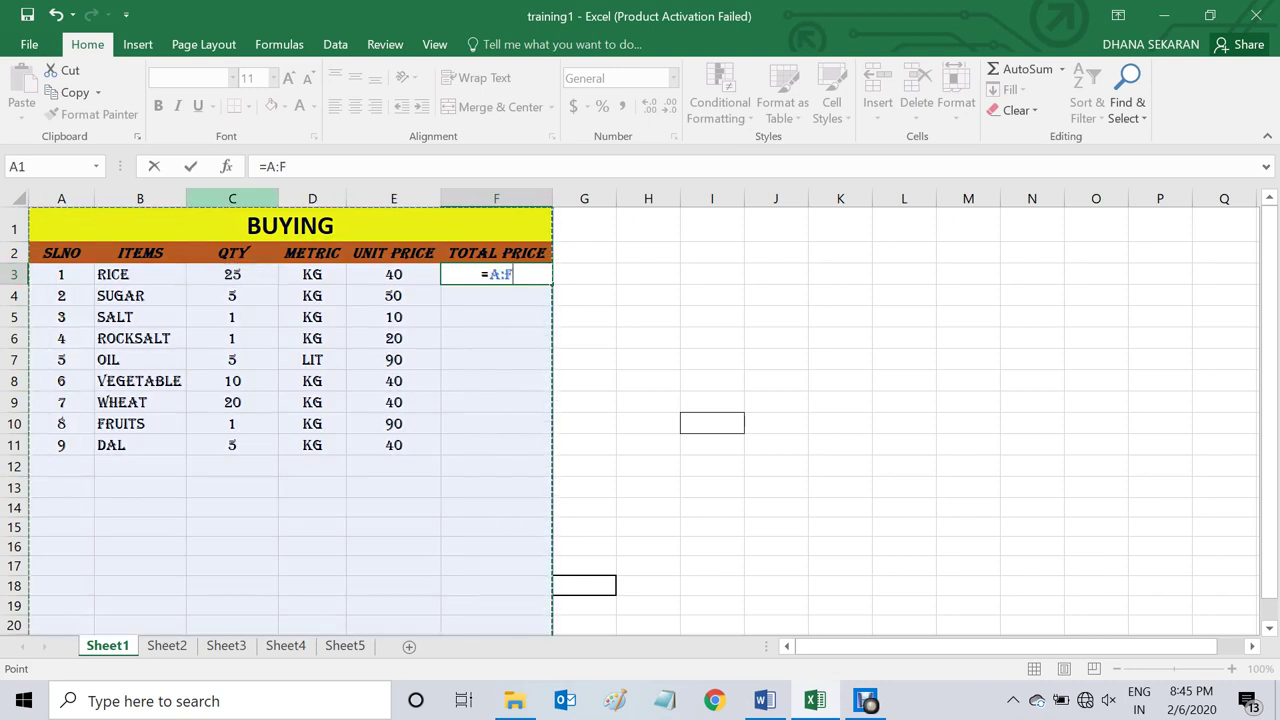
{"action": "key", "text": "BackSpace"}
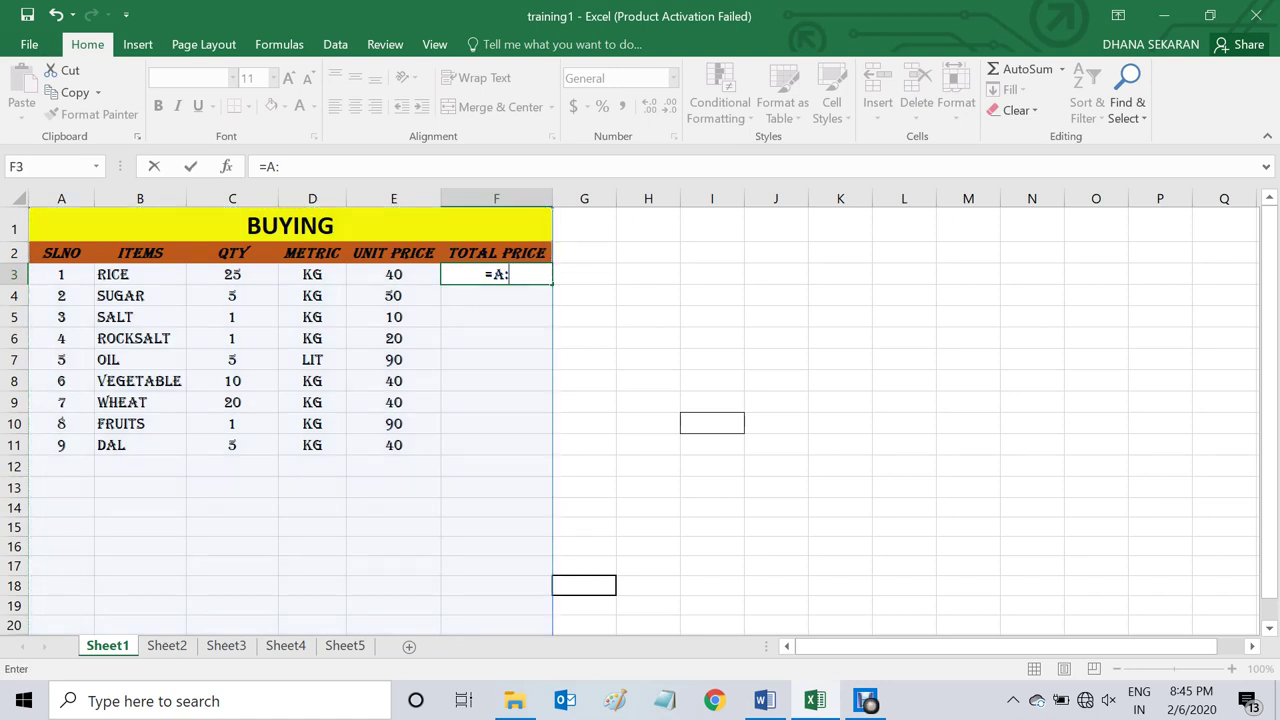
{"action": "key", "text": "BackSpace"}
{"action": "key", "text": "BackSpace"}
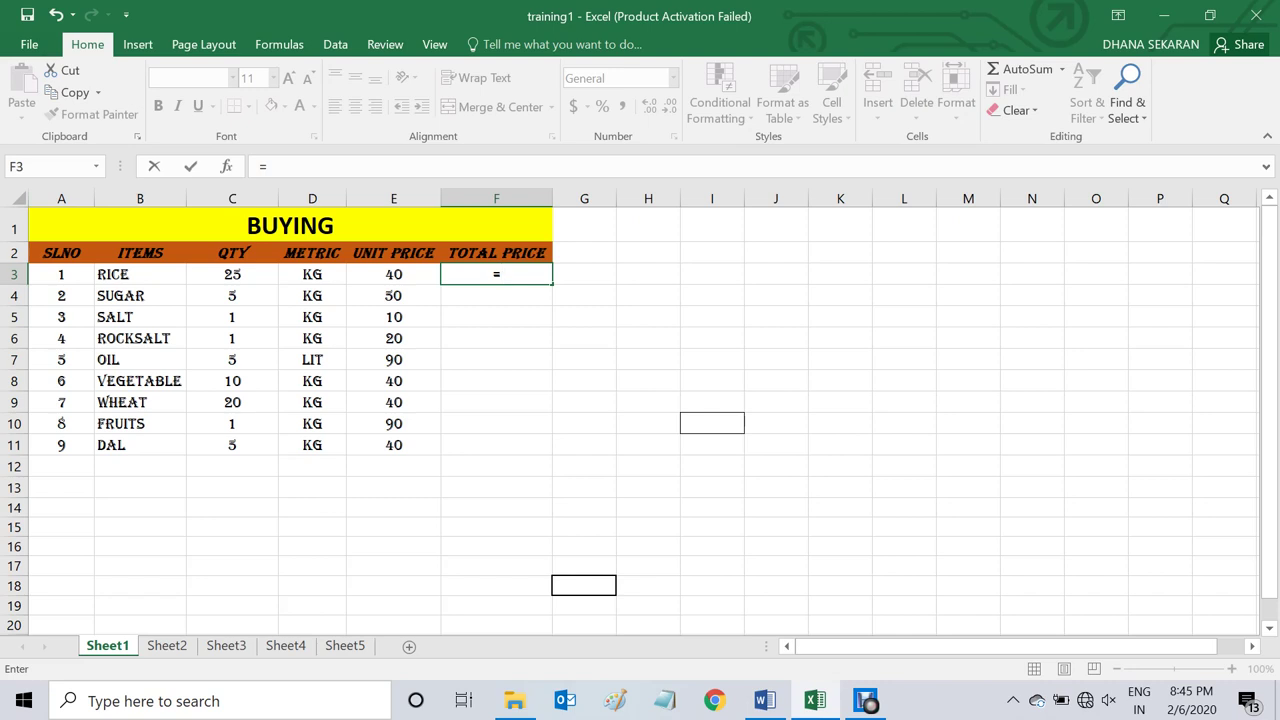
Enter =C3*E3 in F3 so RICE's total price shows 1000
{"action": "left_click", "coordinate": [232, 274]}
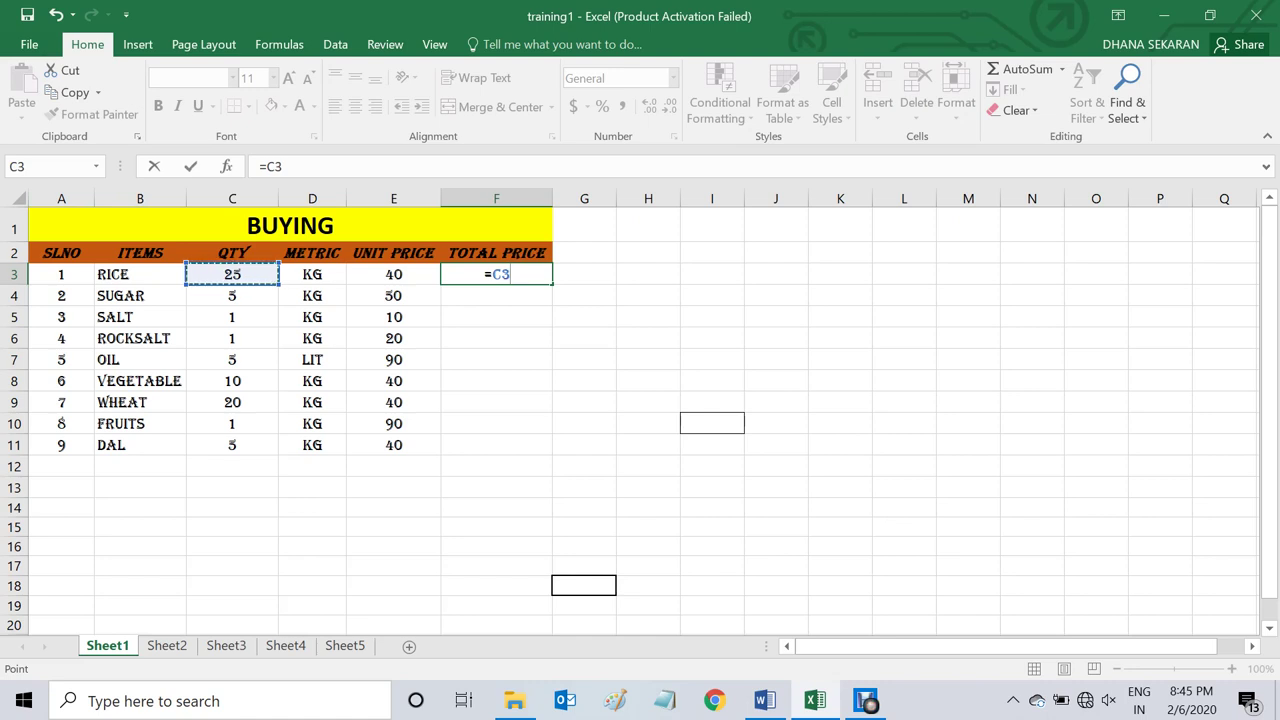
{"action": "type", "text": "*"}
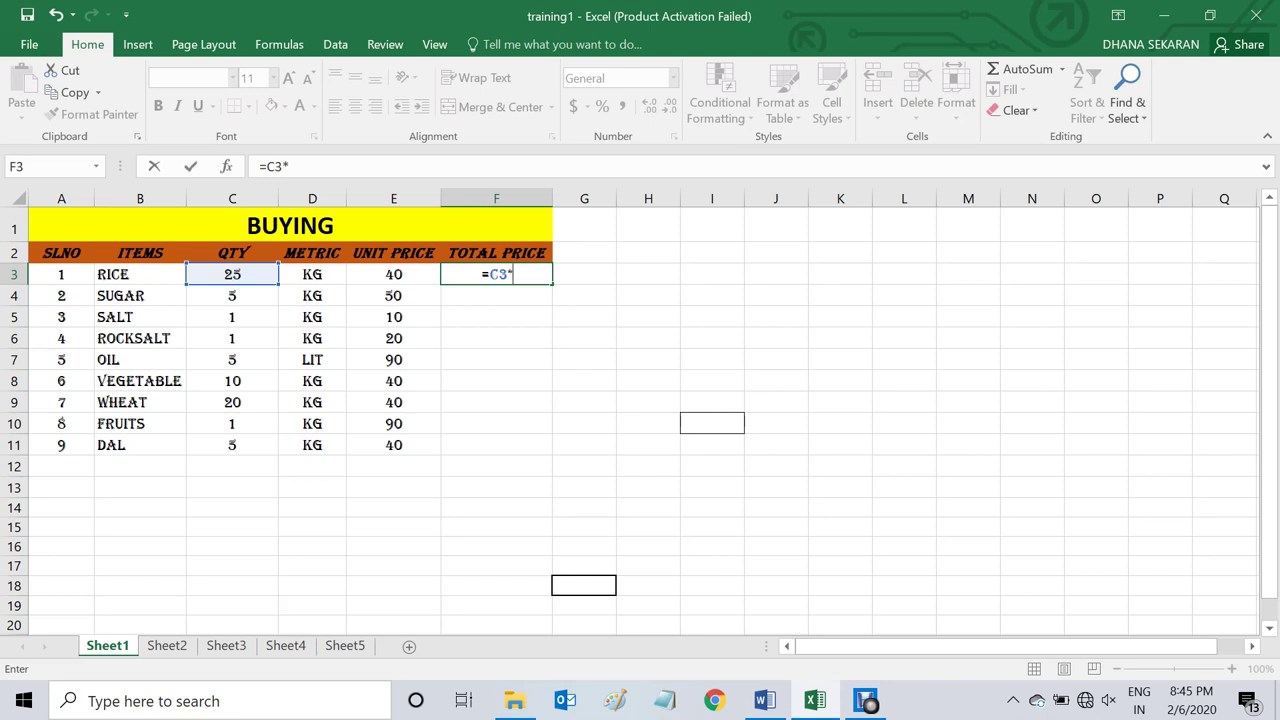
{"action": "left_click", "coordinate": [393, 274]}
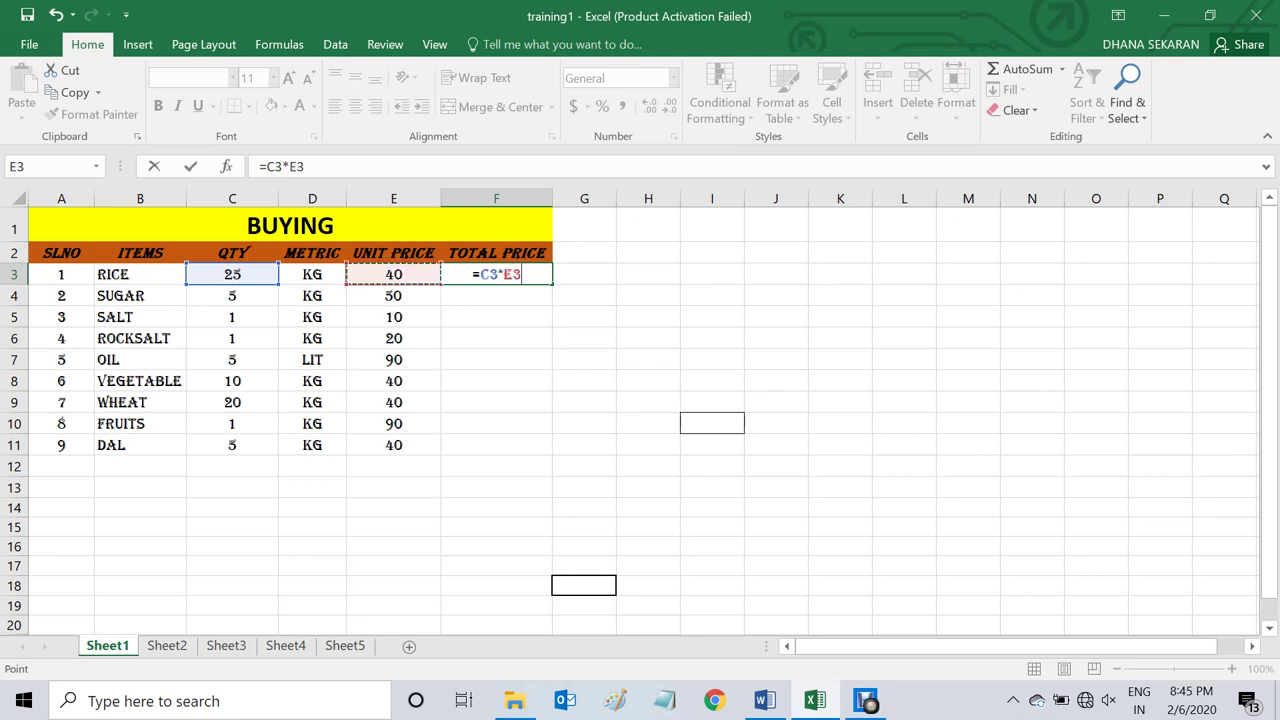
{"action": "key", "text": "Return"}
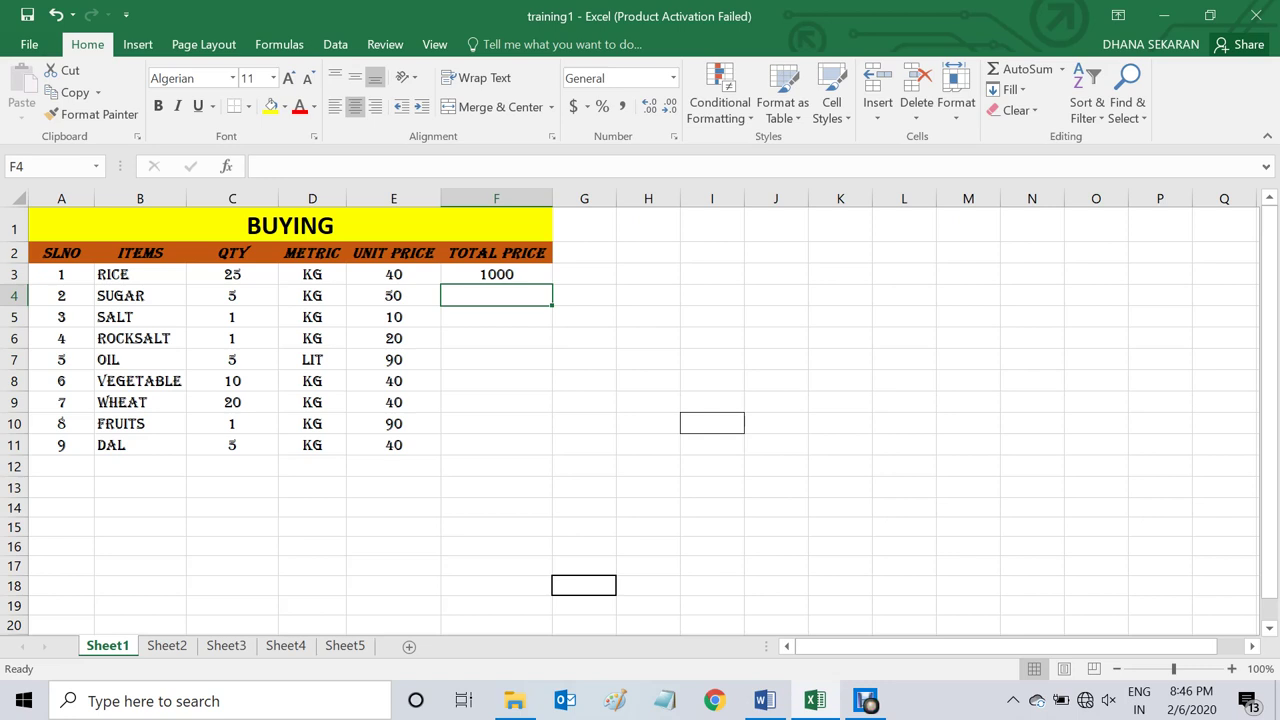
{"action": "type", "text": "="}
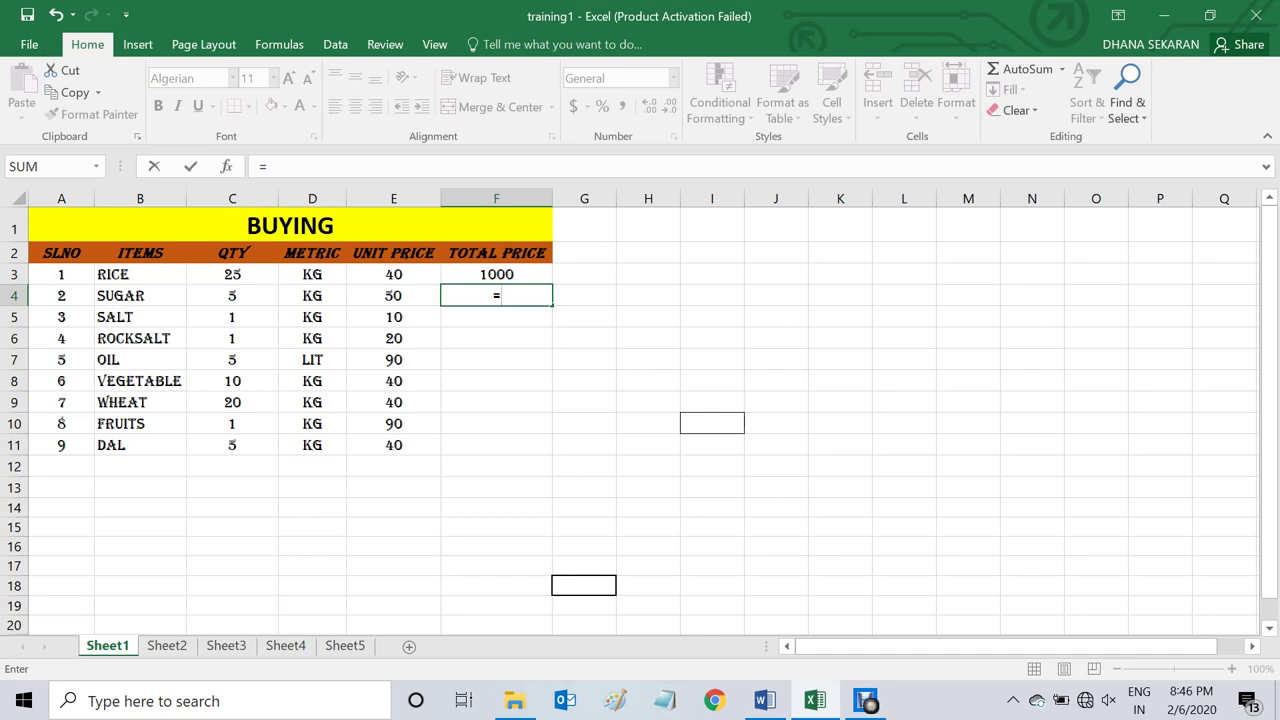
Complete =C4*E4 in F4 so SUGAR's total price shows 250
{"action": "type", "text": "c"}
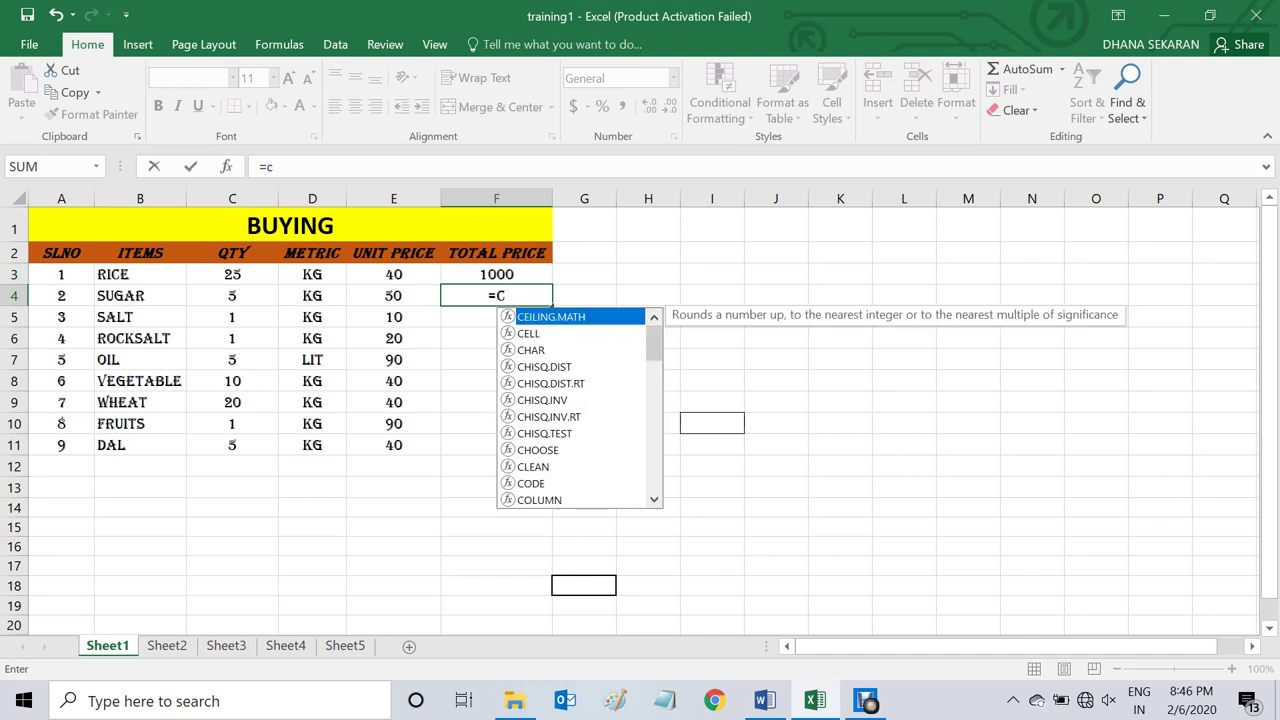
{"action": "type", "text": "4"}
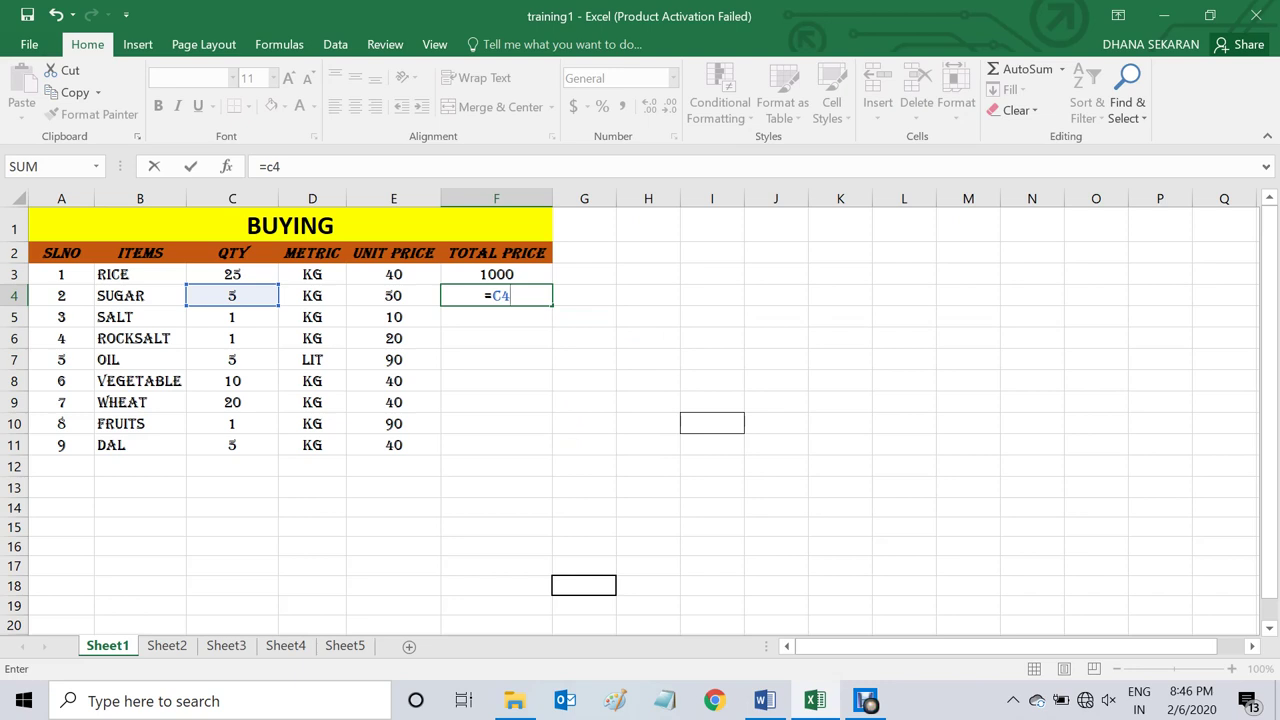
{"action": "type", "text": "*"}
{"action": "type", "text": "e4"}
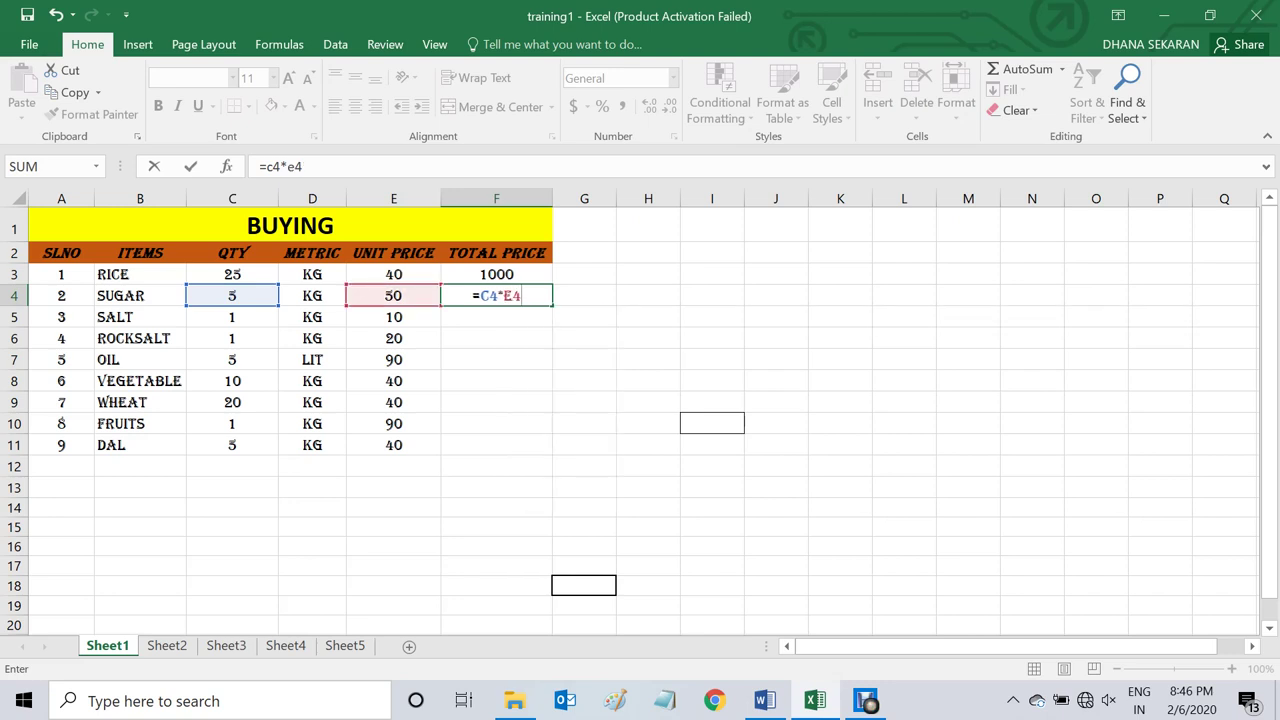
{"action": "key", "text": "Return"}
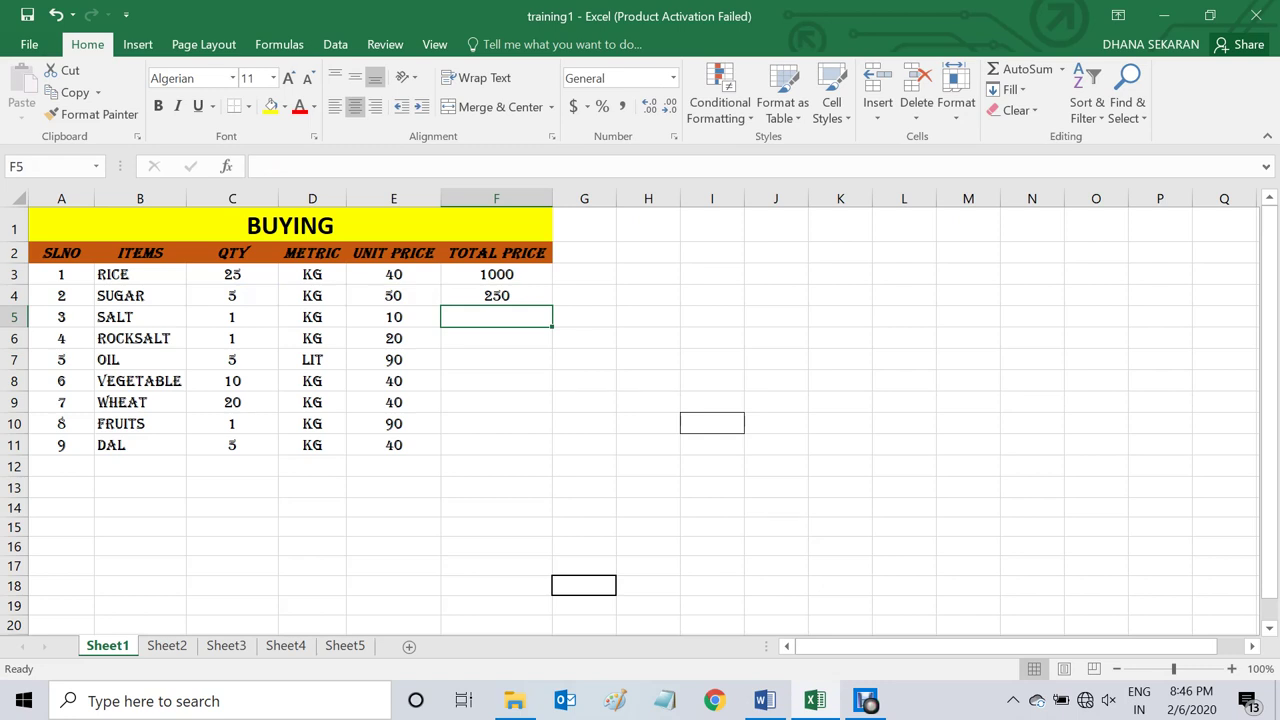
Copy F4's formula down to F11, giving totals 10, 20, 450, 400, 800, 90, 200
{"action": "left_click", "coordinate": [496, 295]}
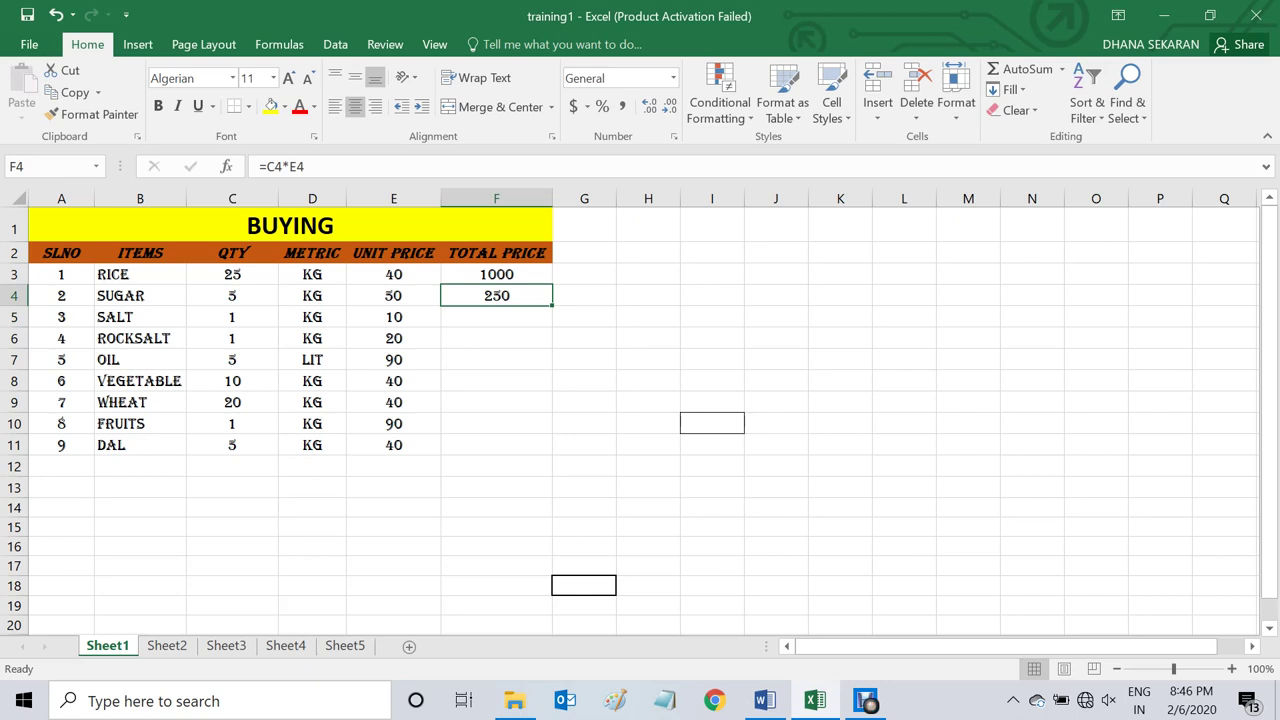
{"action": "key", "text": "ctrl+c"}
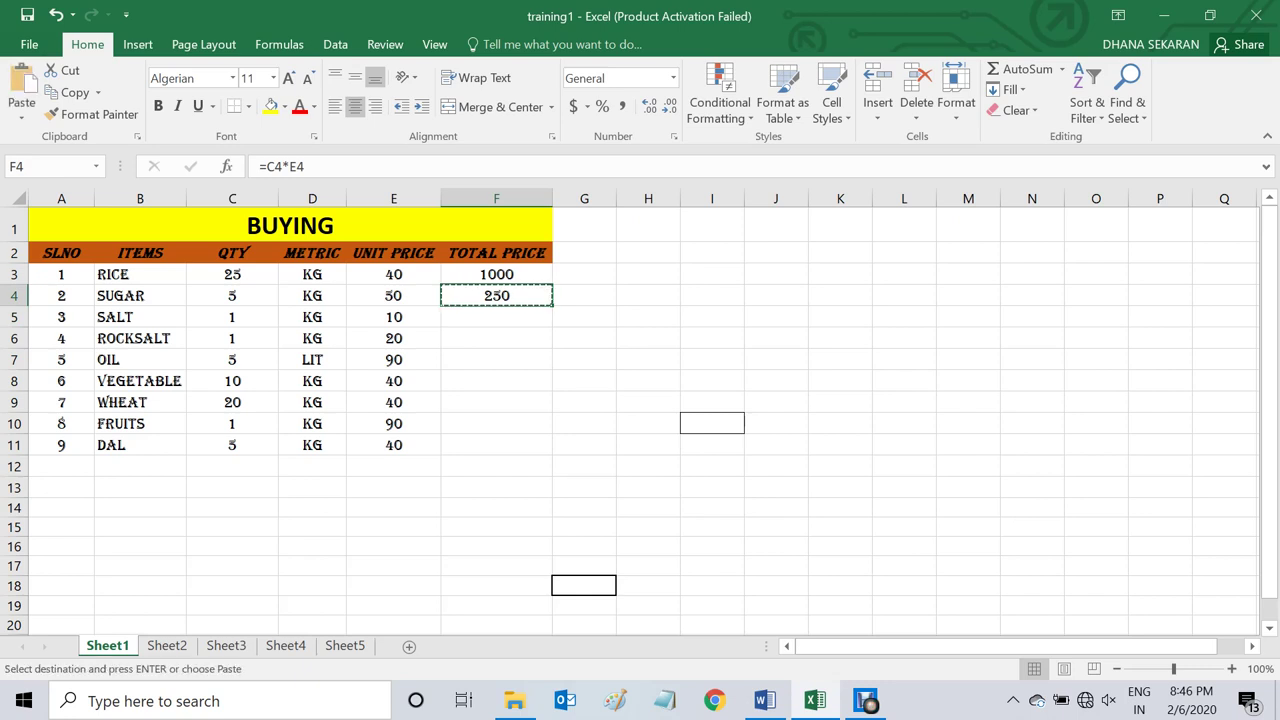
{"action": "left_click", "coordinate": [496, 317]}
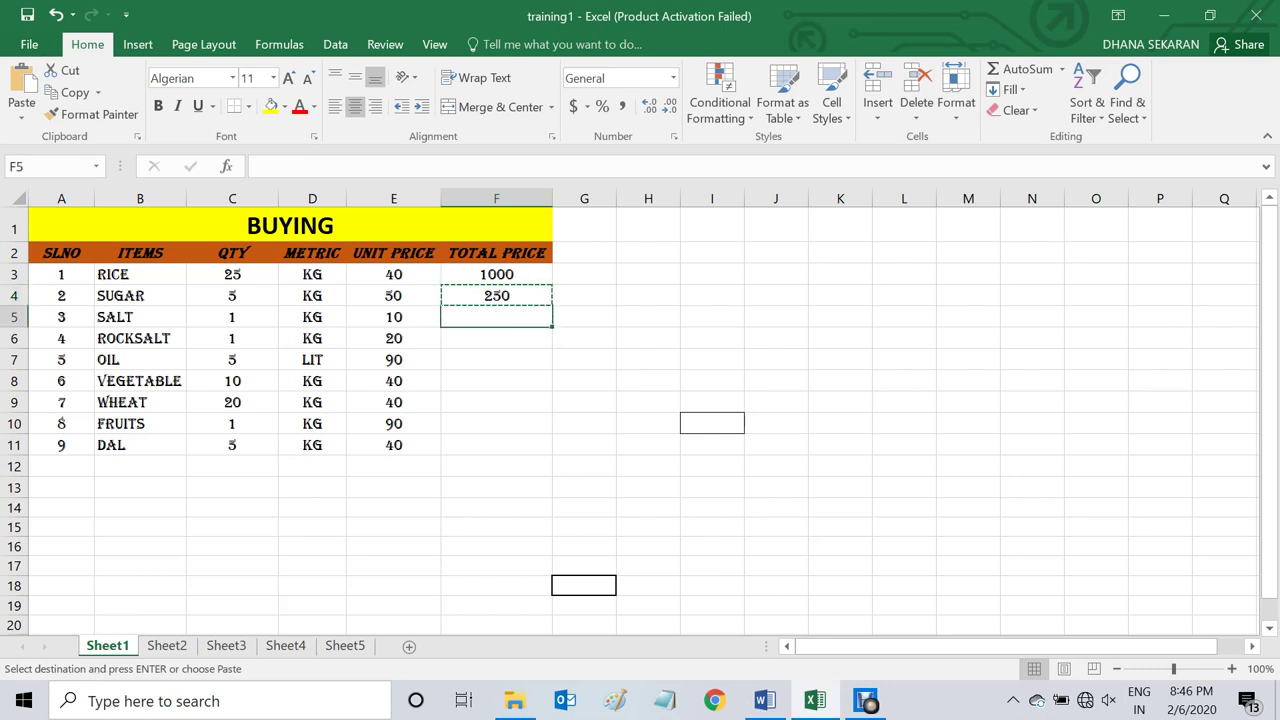
{"action": "key", "text": "ctrl+v"}
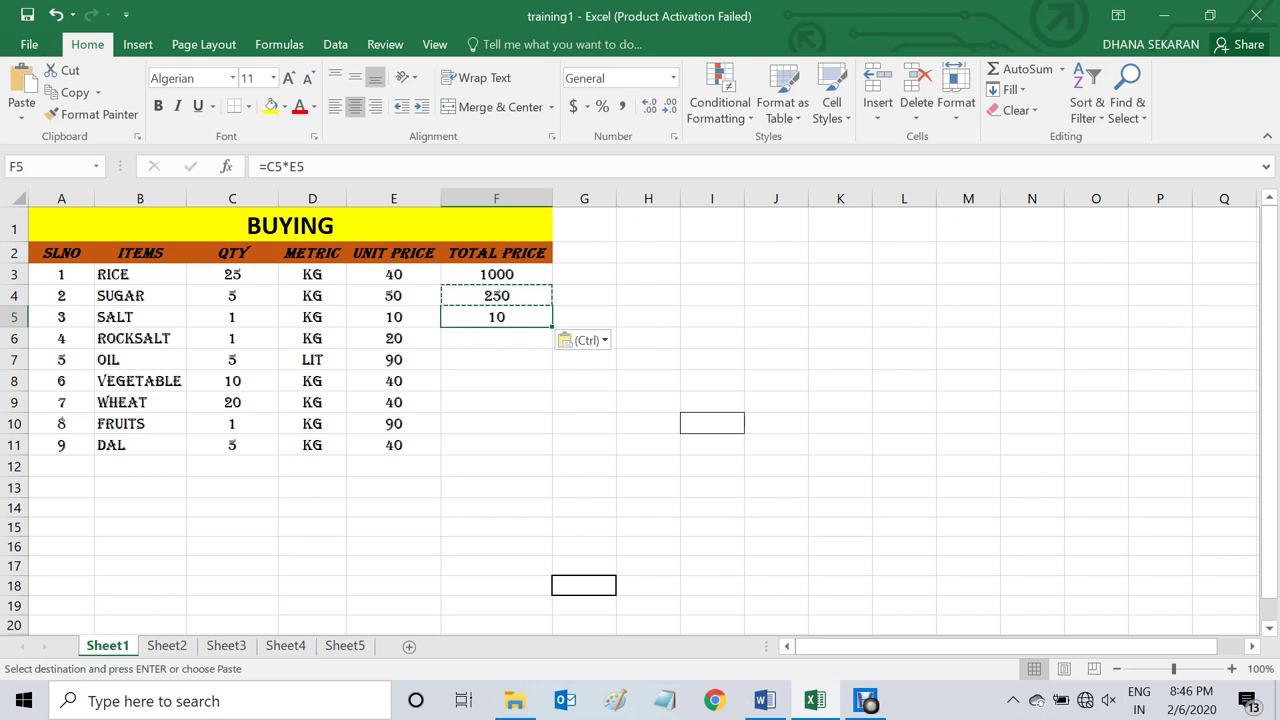
{"action": "left_click", "coordinate": [496, 345]}
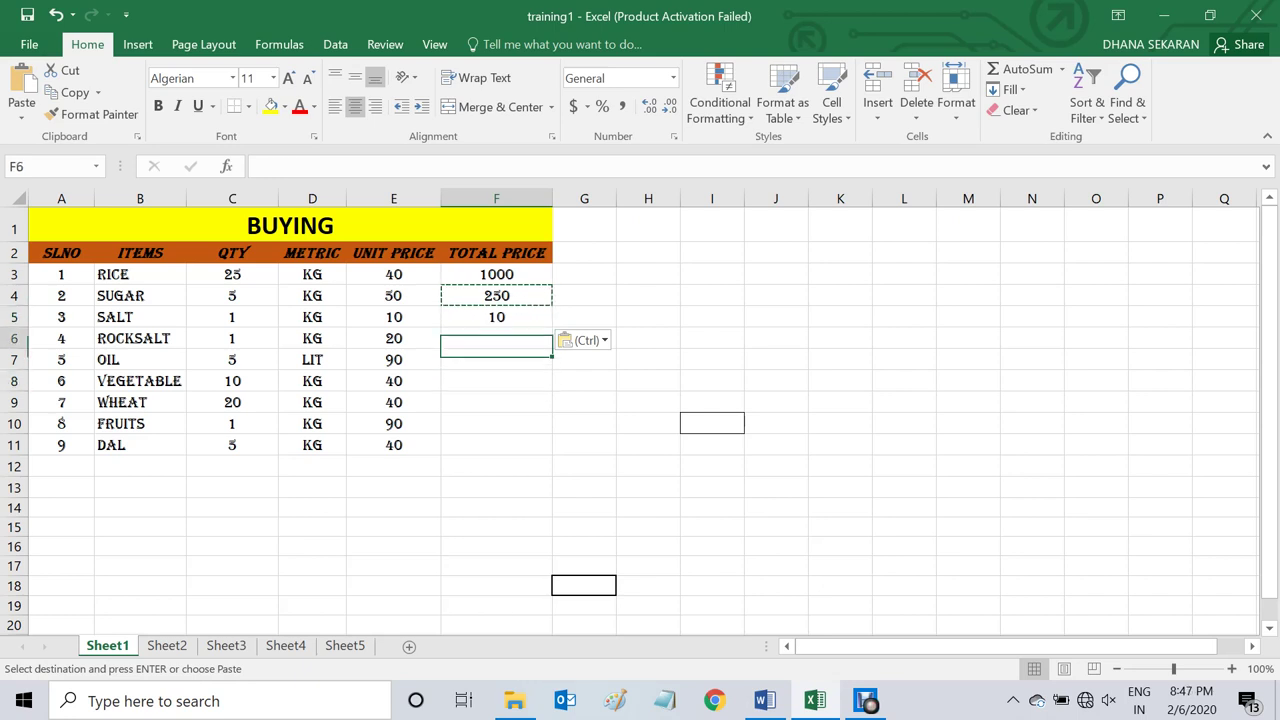
{"action": "key", "text": "ctrl+v"}
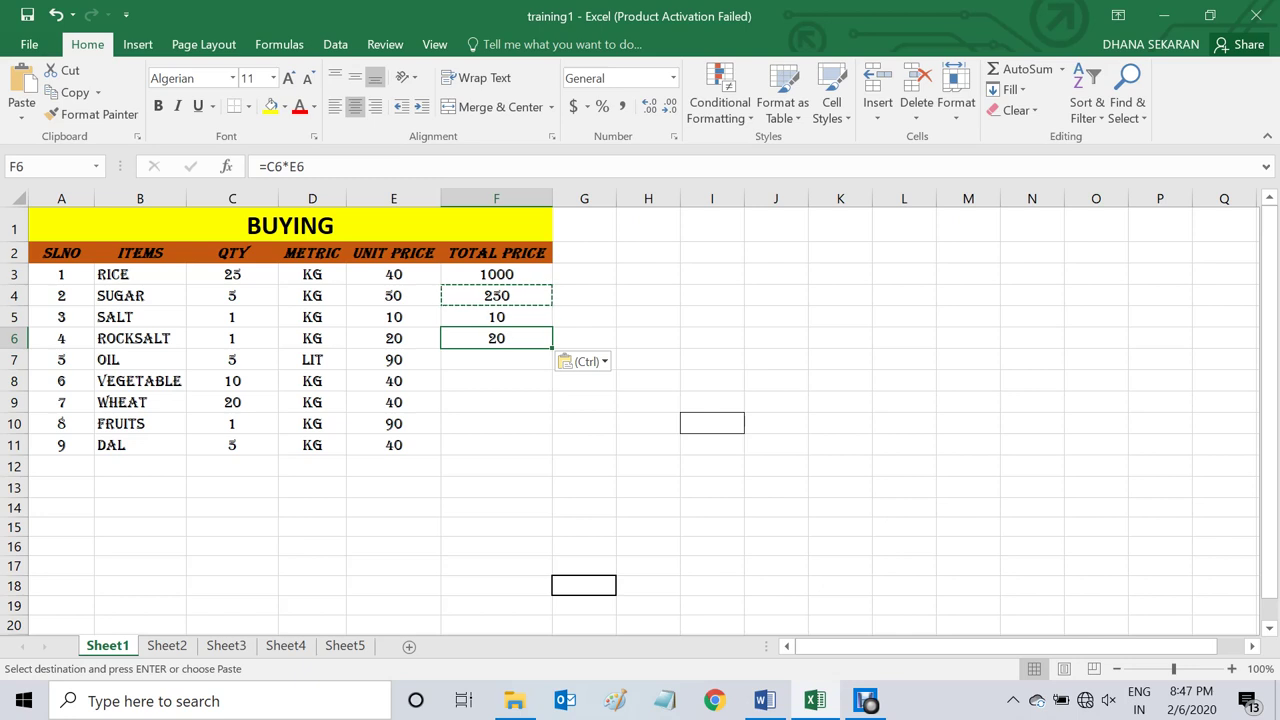
{"action": "left_click_drag", "start_coordinate": [551, 348], "coordinate": [551, 452]}
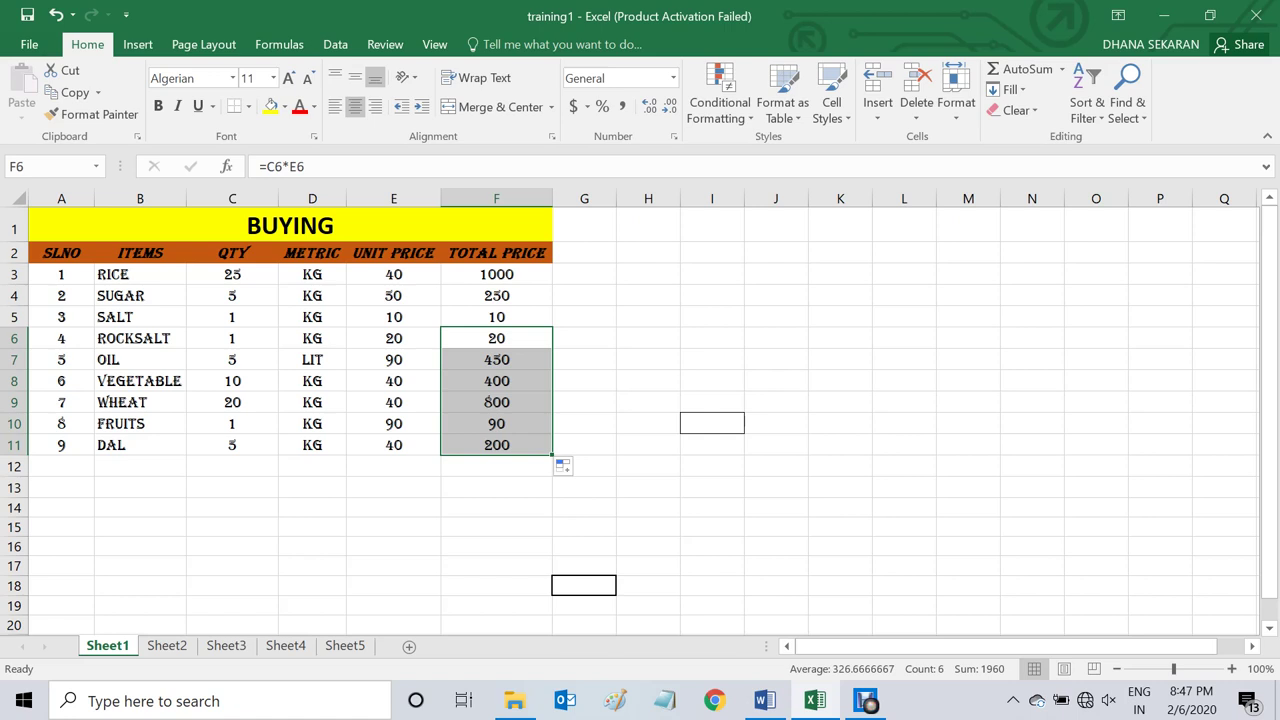
{"action": "left_click", "coordinate": [584, 274]}
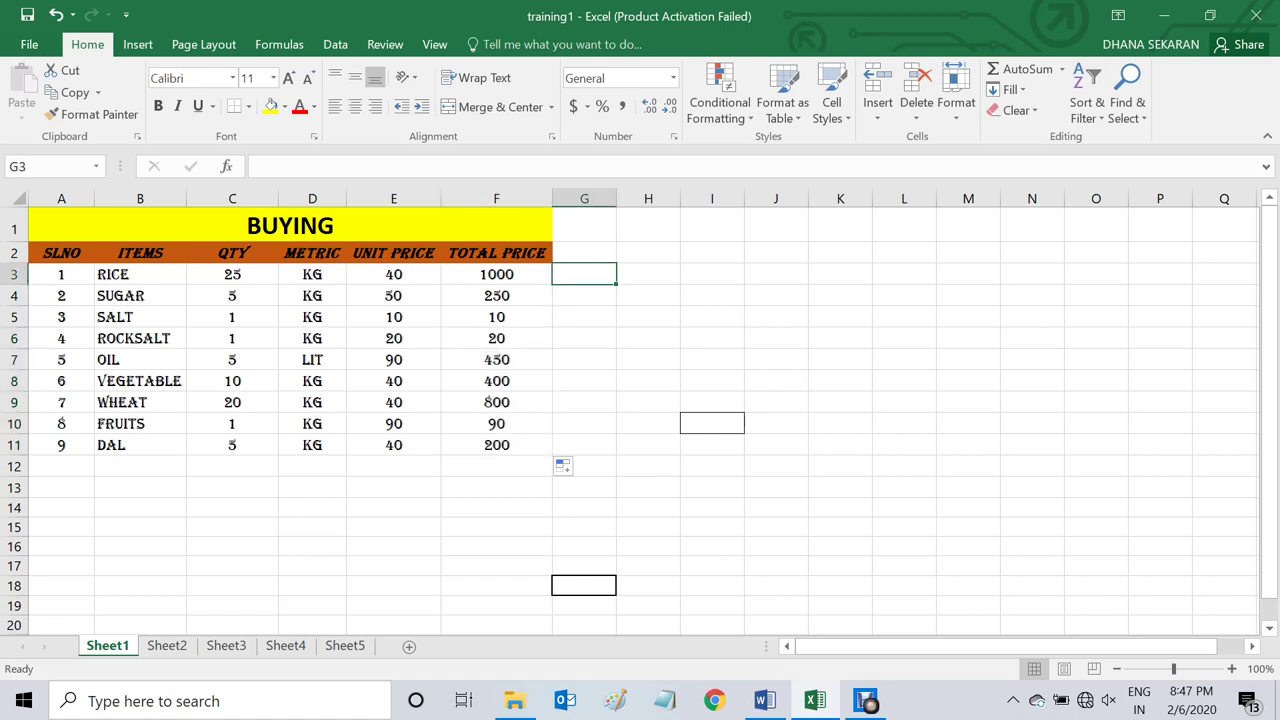
Enter =C3*E3 in G3 and =C4*E4 in G4, showing 1000 and 250
{"action": "type", "text": "="}
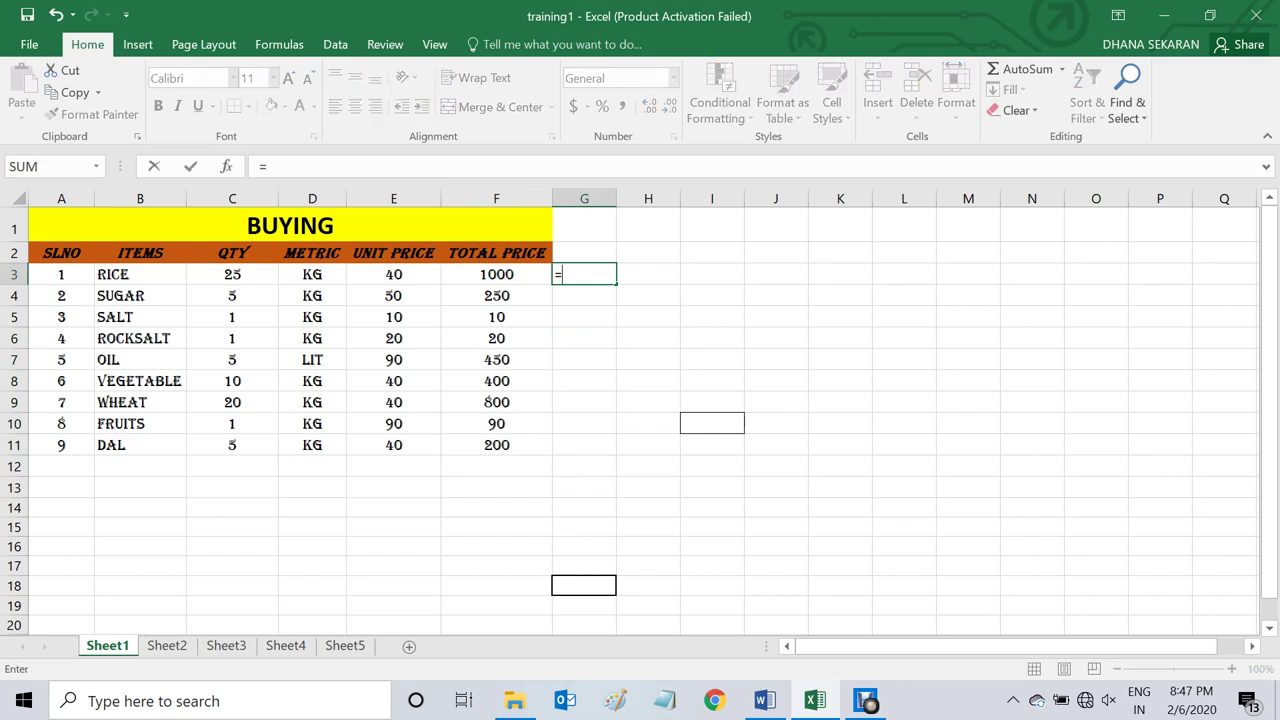
{"action": "left_click", "coordinate": [232, 274]}
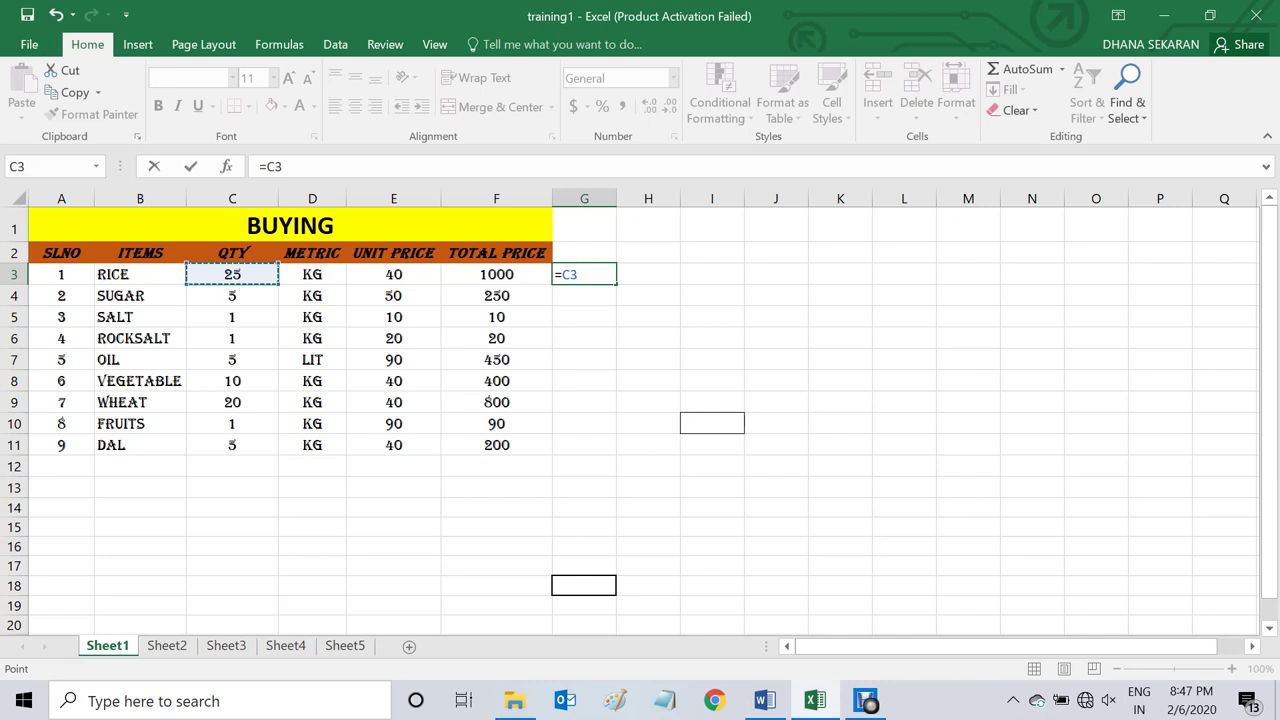
{"action": "type", "text": "*"}
{"action": "left_click", "coordinate": [393, 274]}
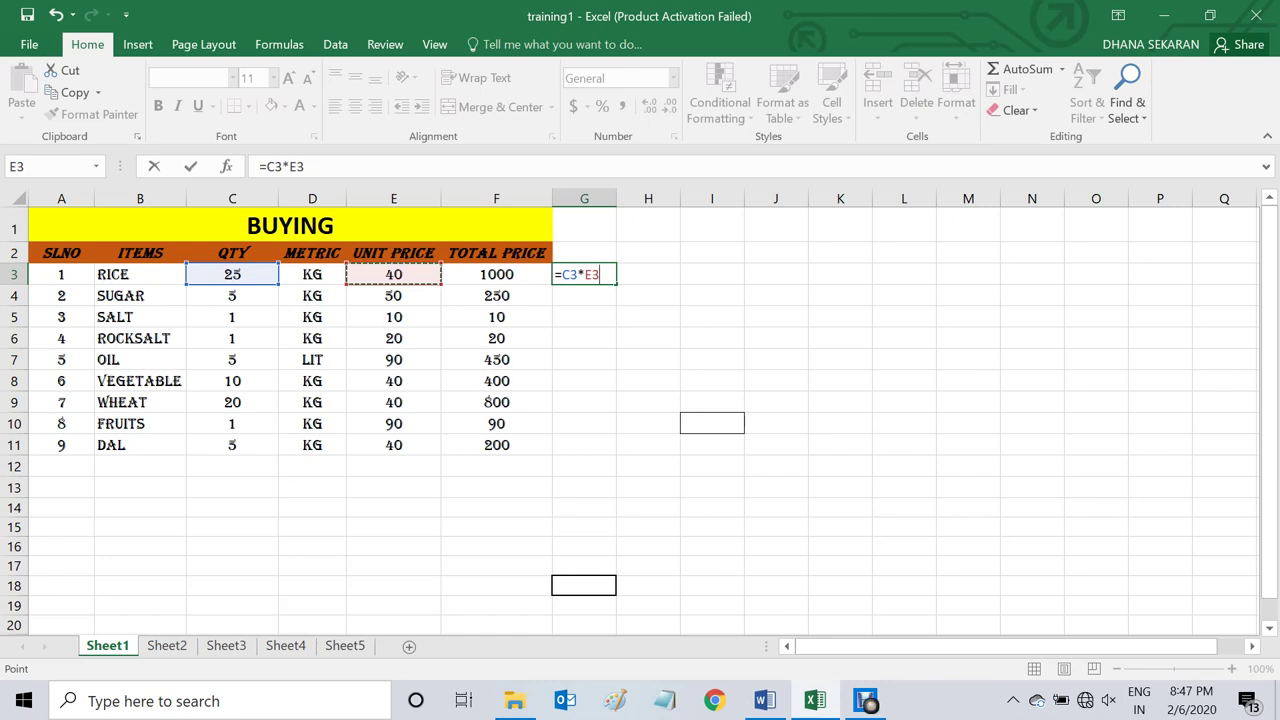
{"action": "key", "text": "Return"}
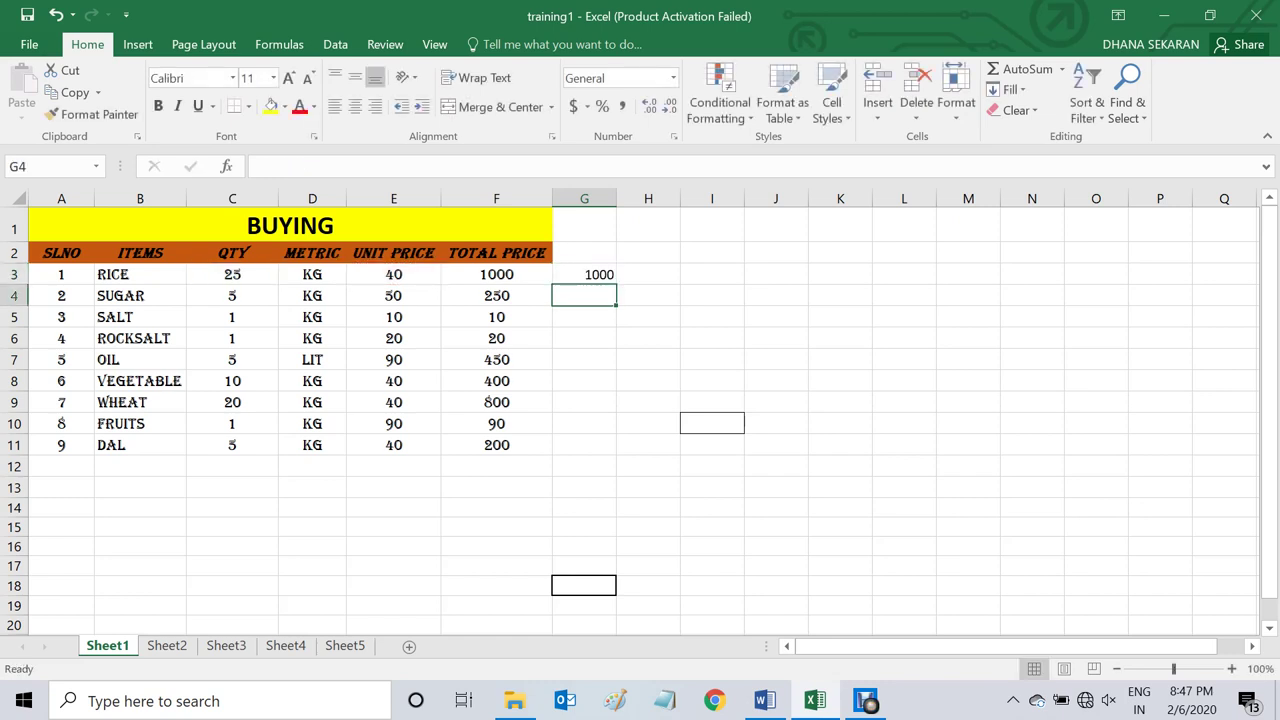
{"action": "type", "text": "="}
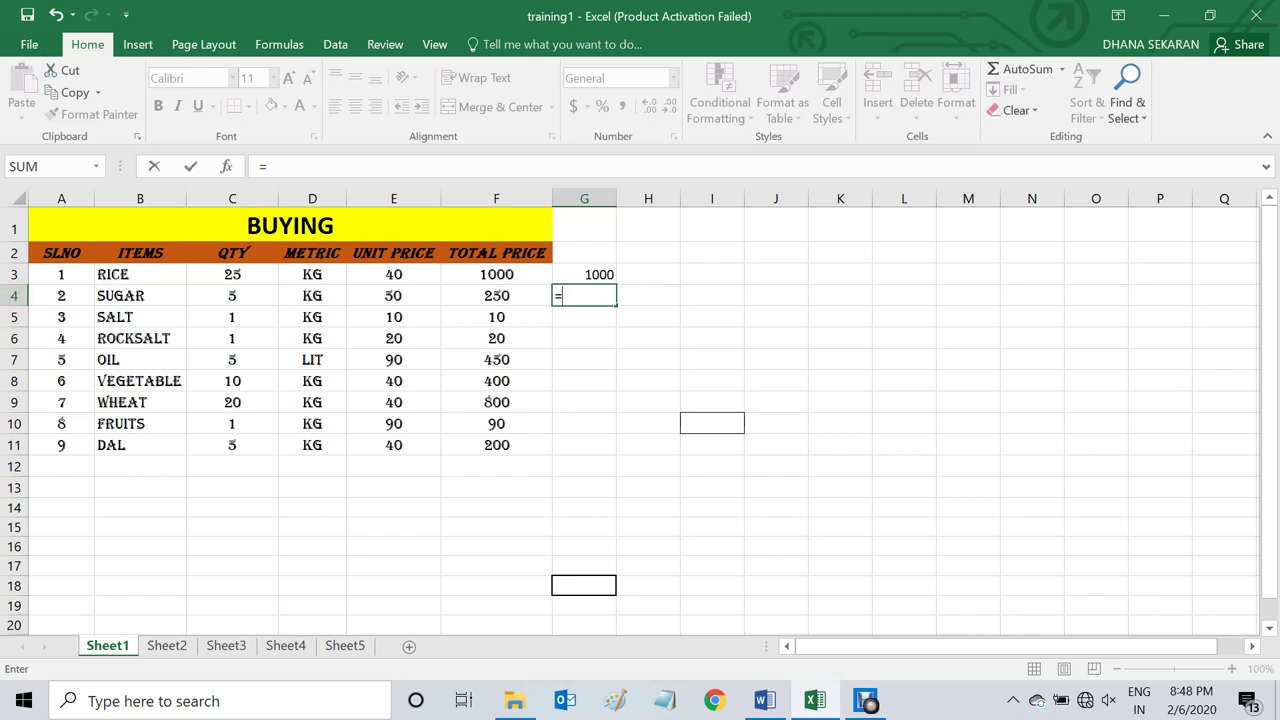
{"action": "type", "text": "c"}
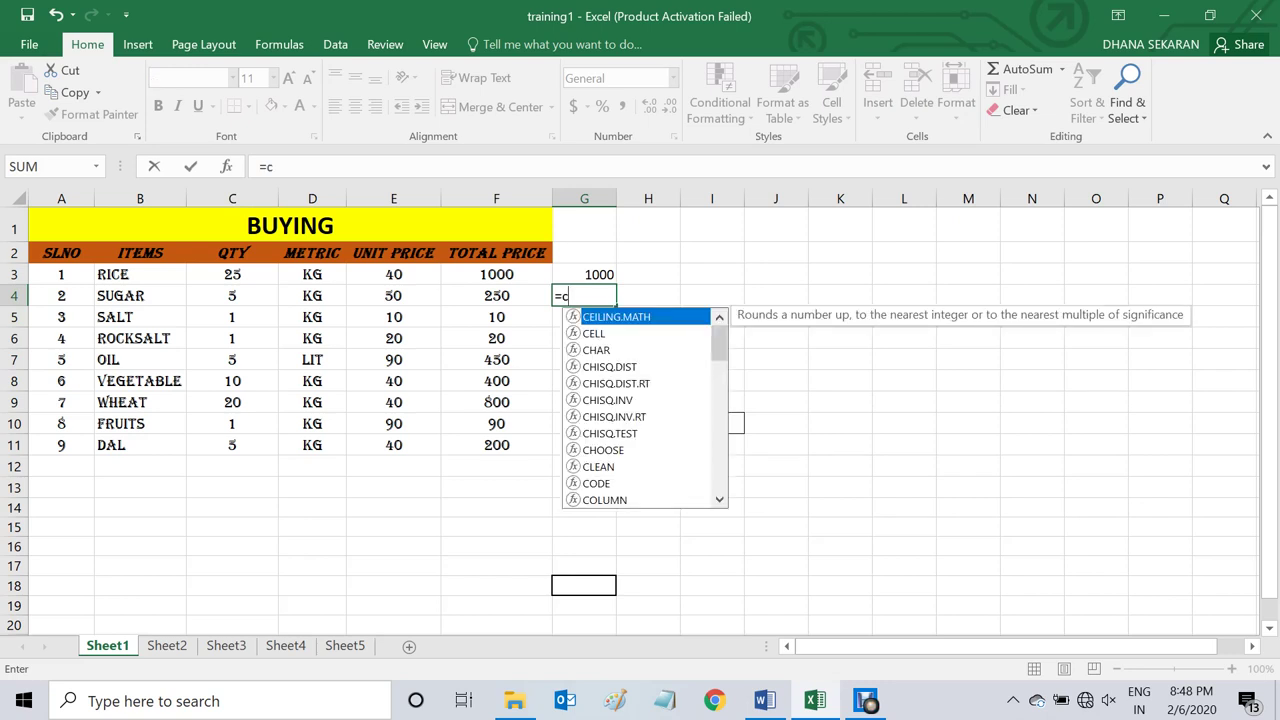
{"action": "type", "text": "4"}
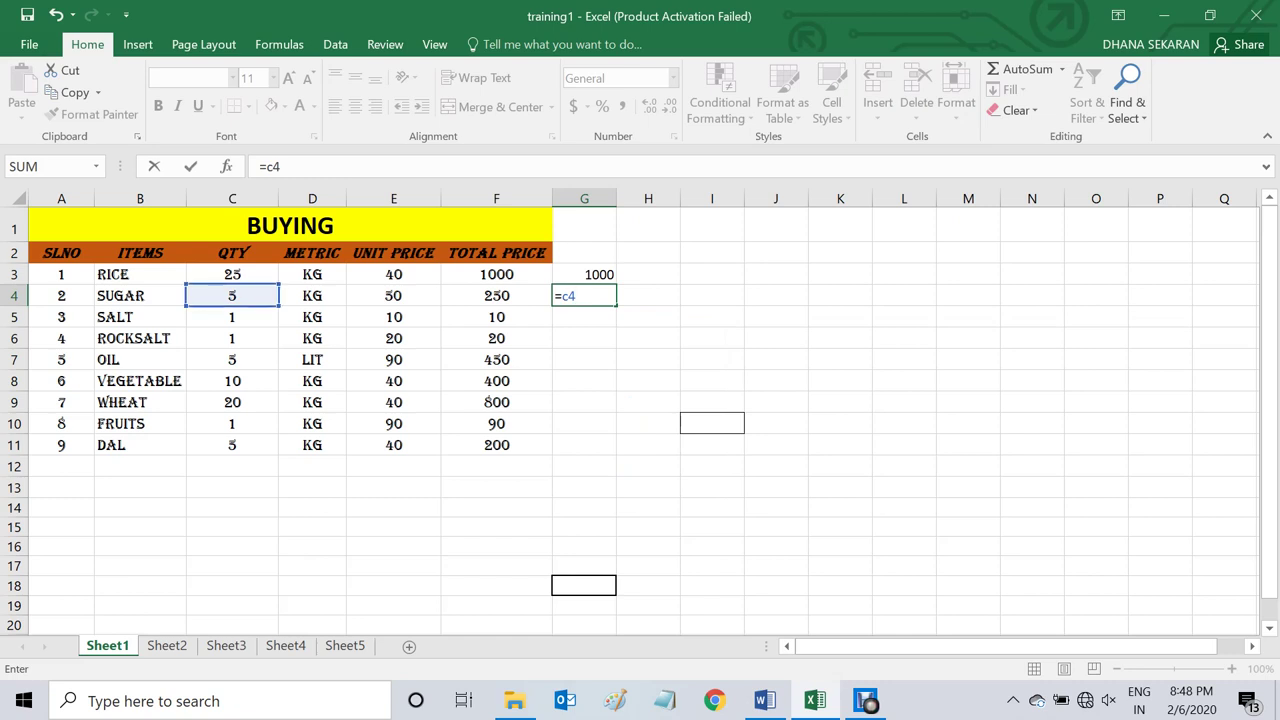
{"action": "type", "text": "*"}
{"action": "type", "text": "e4"}
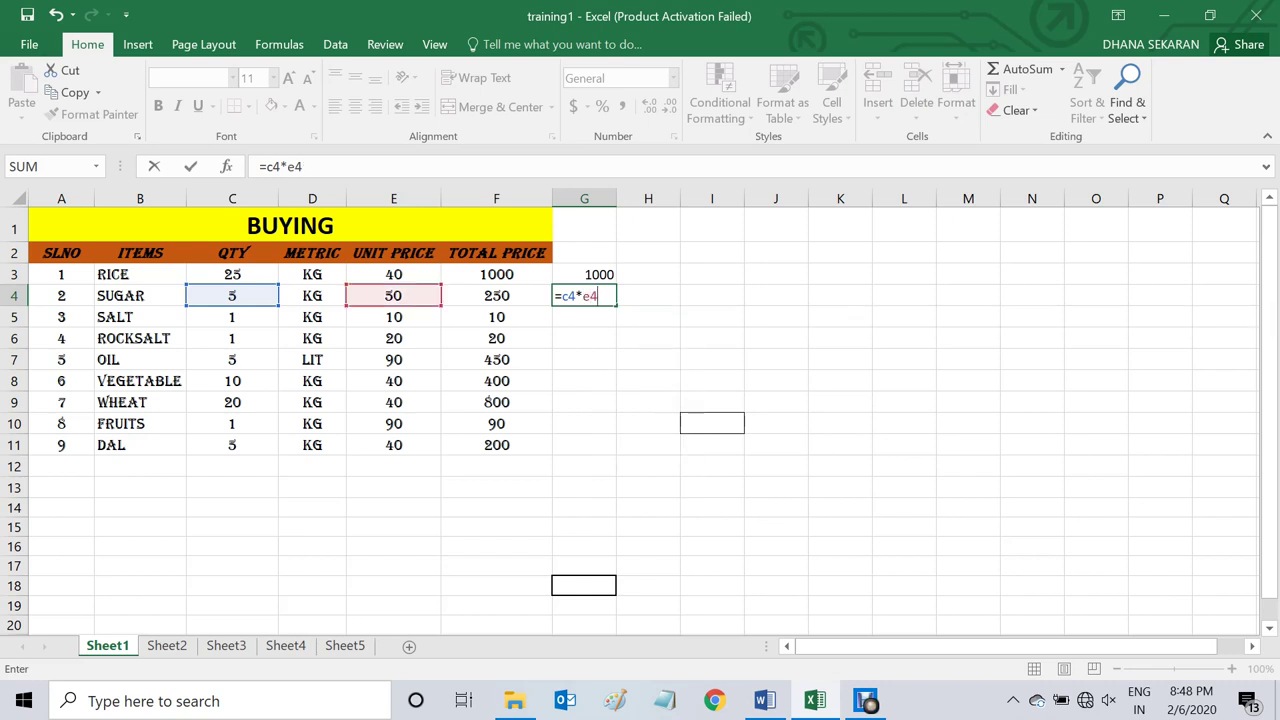
{"action": "key", "text": "Return"}
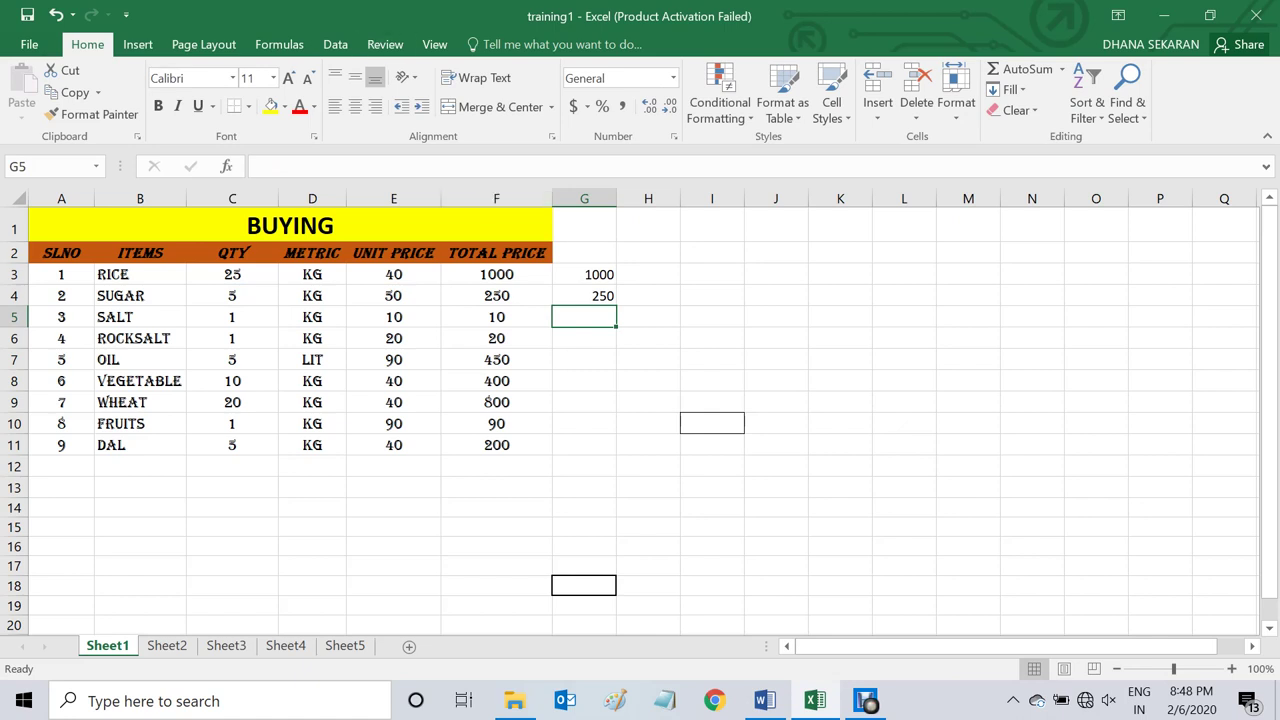
Fill G4's formula down to G8 and paste G8's formula into G9:G11
{"action": "left_click", "coordinate": [584, 295]}
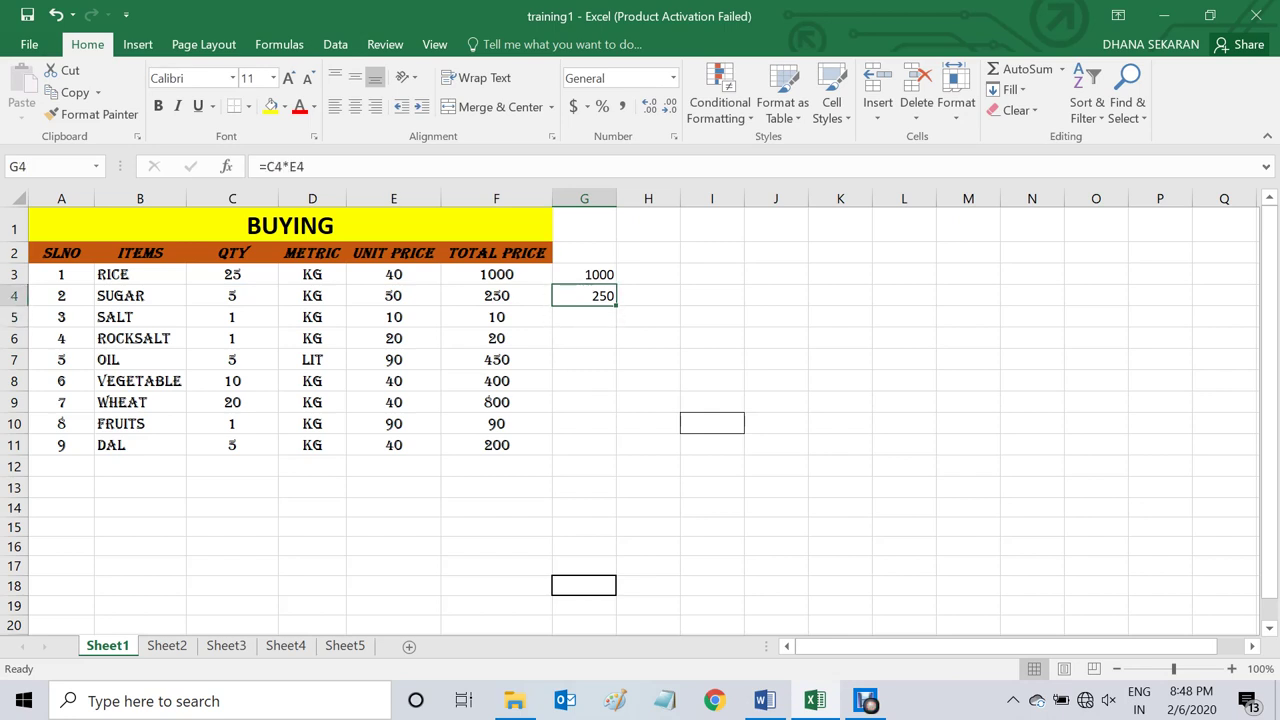
{"action": "left_click_drag", "start_coordinate": [617, 305], "coordinate": [612, 386]}
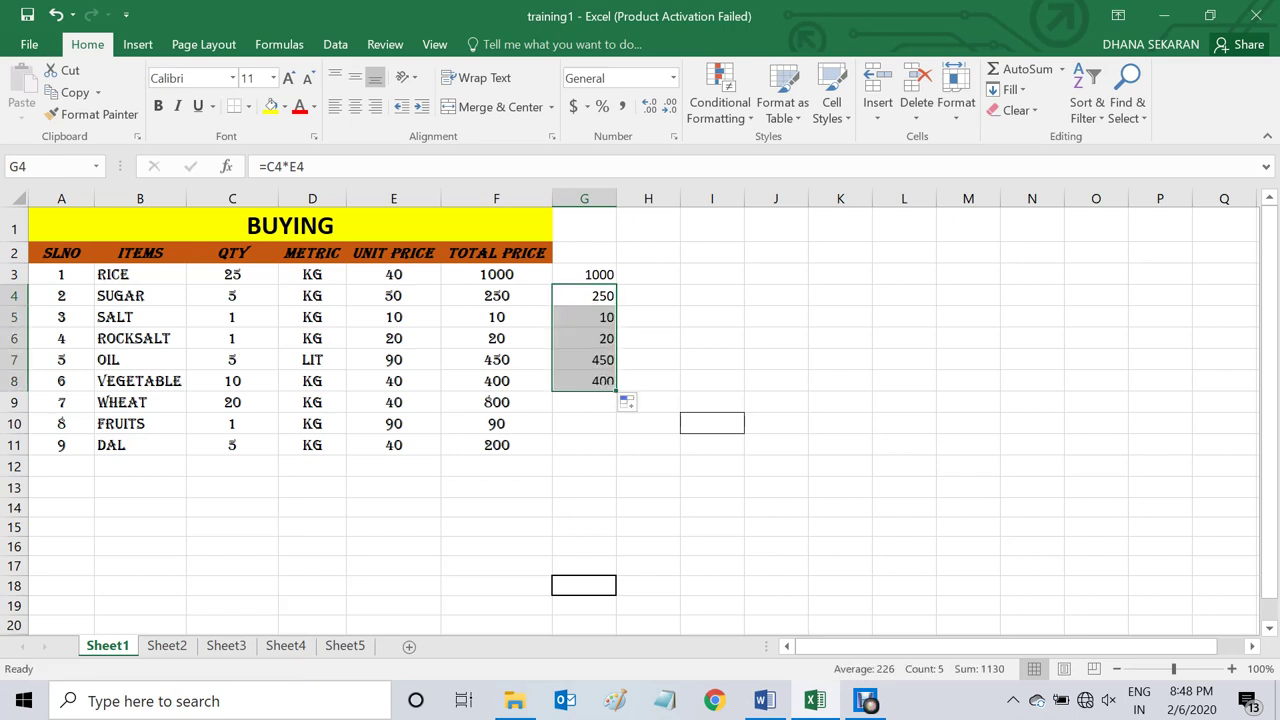
{"action": "left_click", "coordinate": [712, 380]}
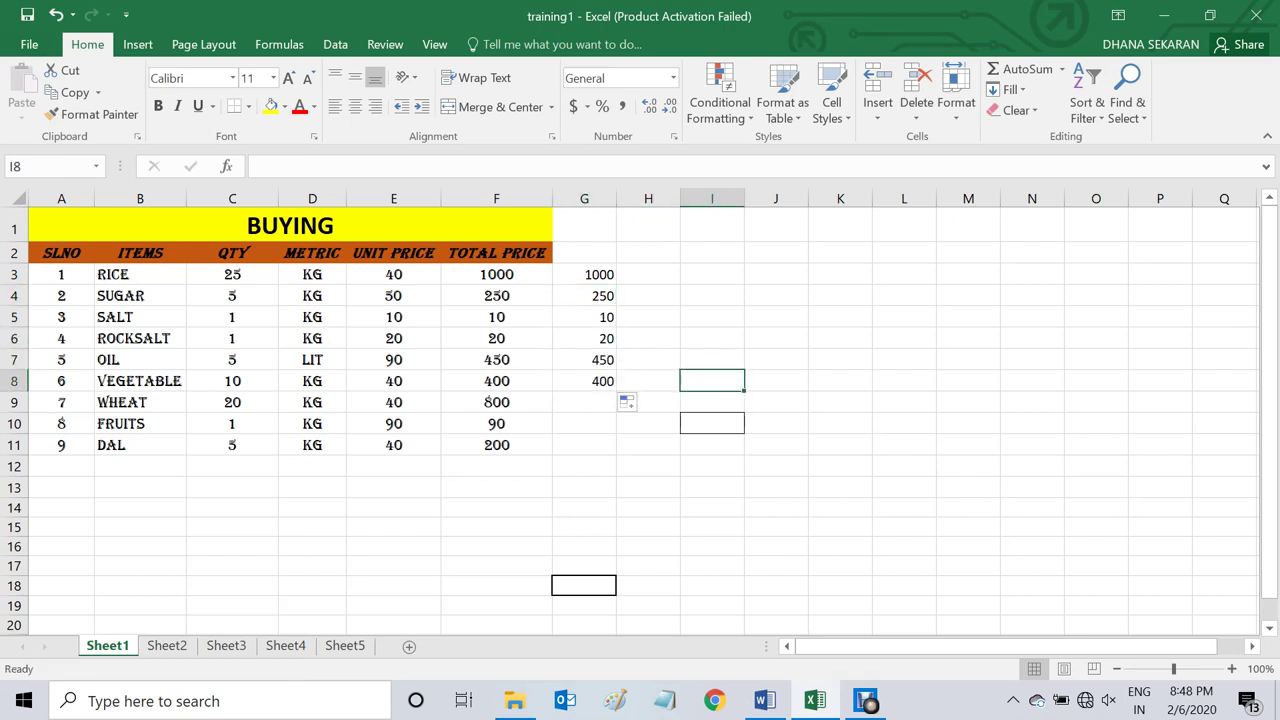
{"action": "left_click", "coordinate": [584, 380]}
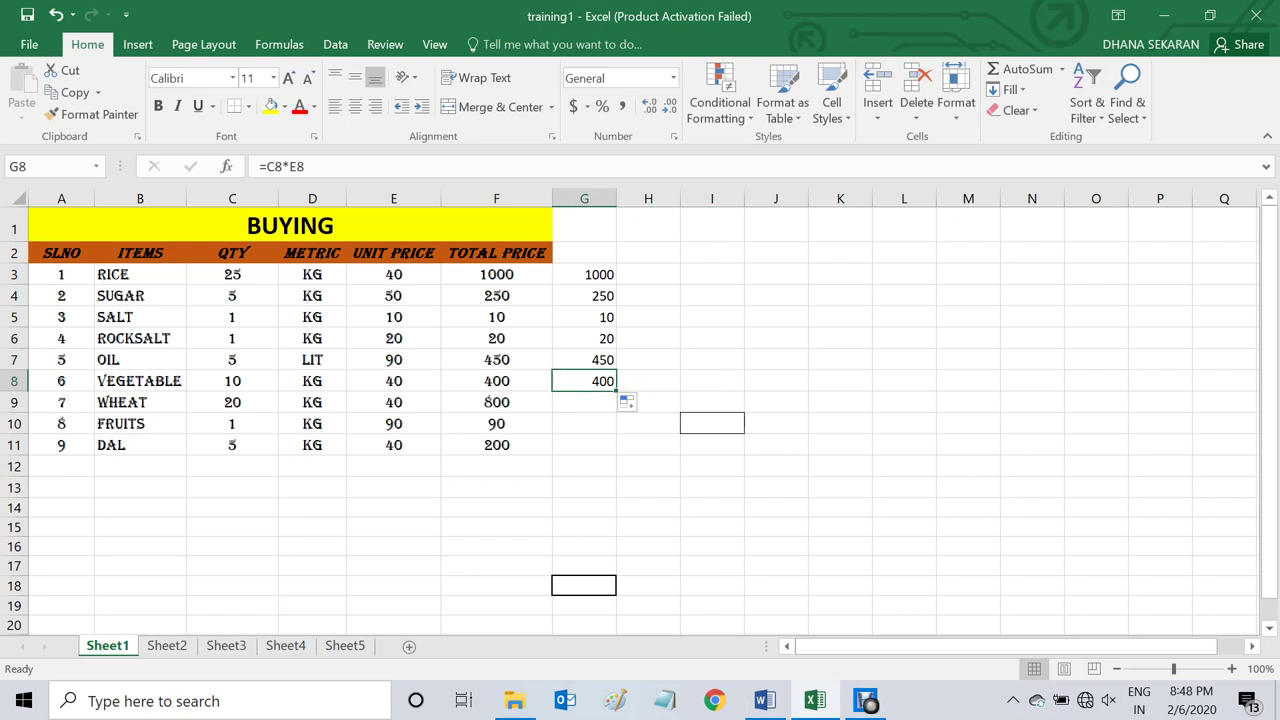
{"action": "key", "text": "ctrl+c"}
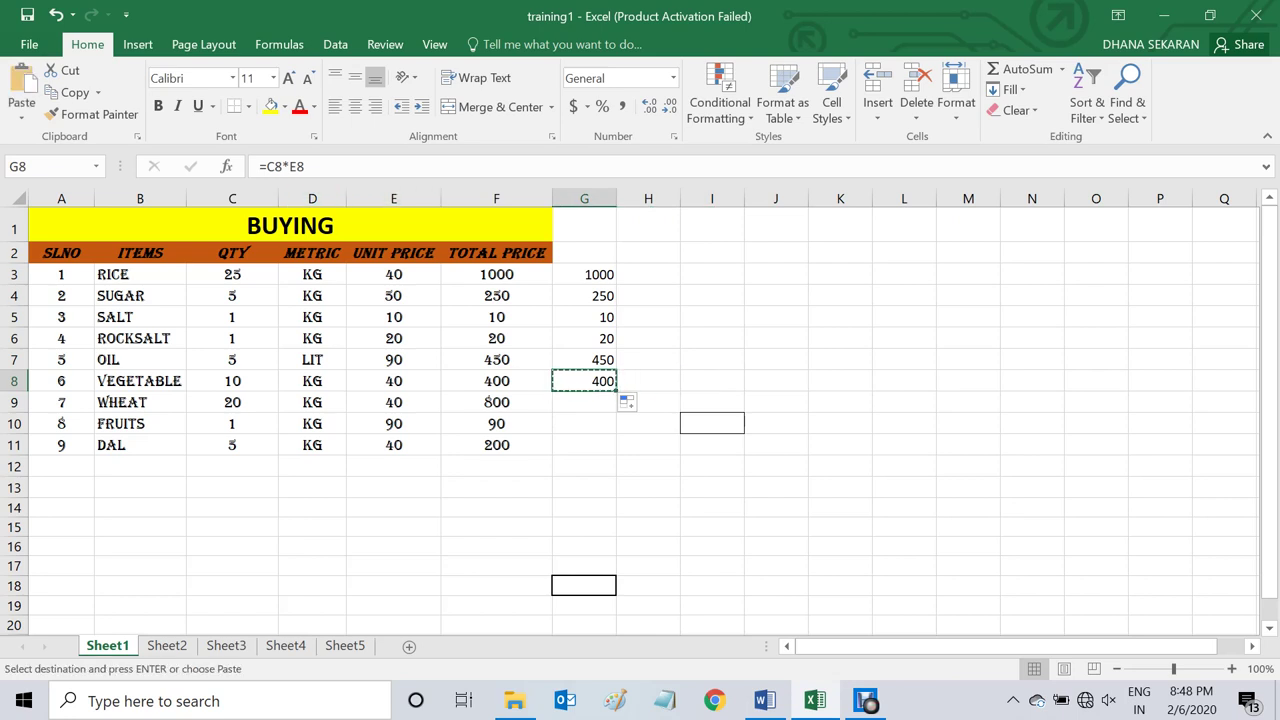
{"action": "left_click_drag", "start_coordinate": [584, 402], "coordinate": [584, 445]}
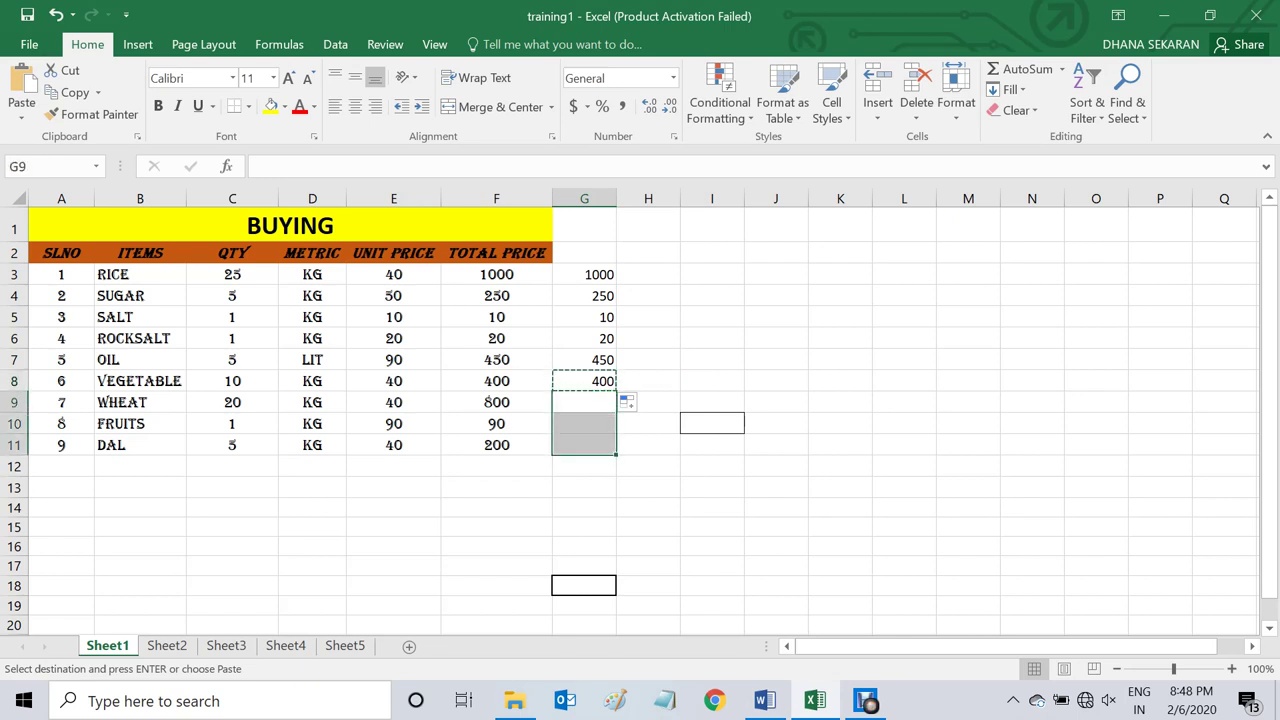
{"action": "key", "text": "ctrl+v"}
{"action": "left_click", "coordinate": [712, 338]}
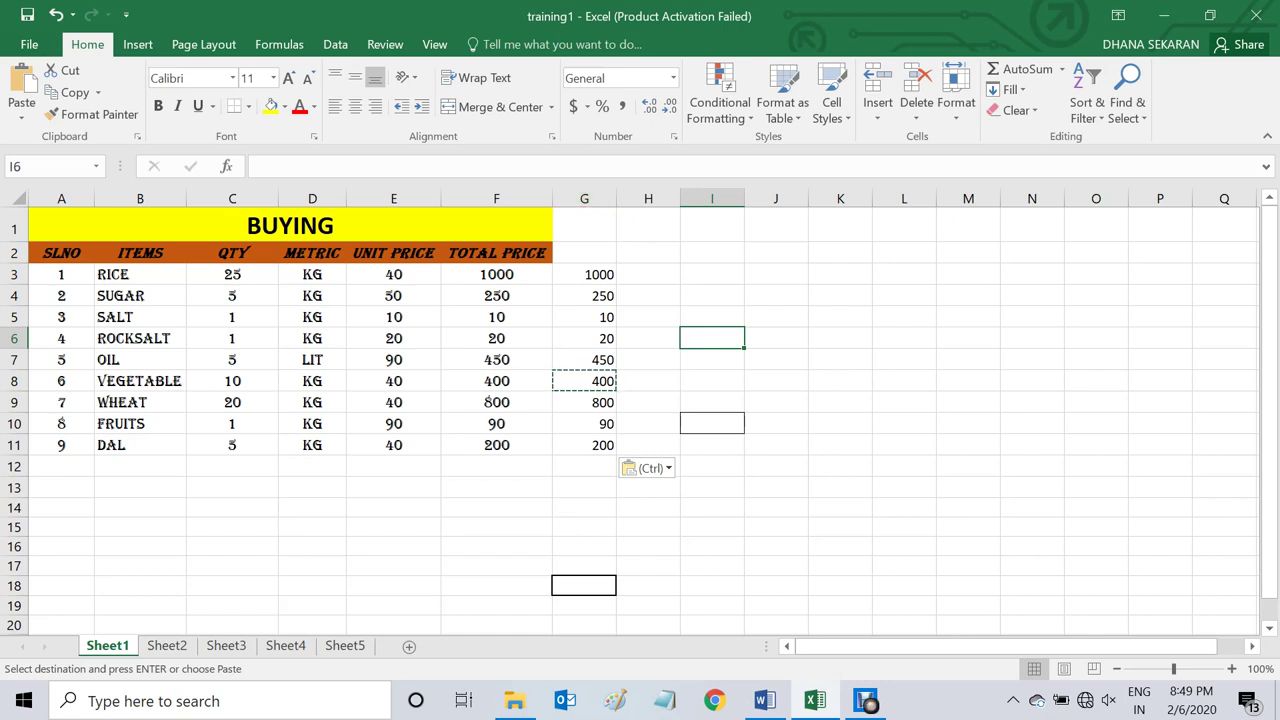
Select the whole of column G with its duplicate totals
{"action": "left_click", "coordinate": [584, 274]}
{"action": "left_click_drag", "start_coordinate": [584, 274], "coordinate": [584, 466]}
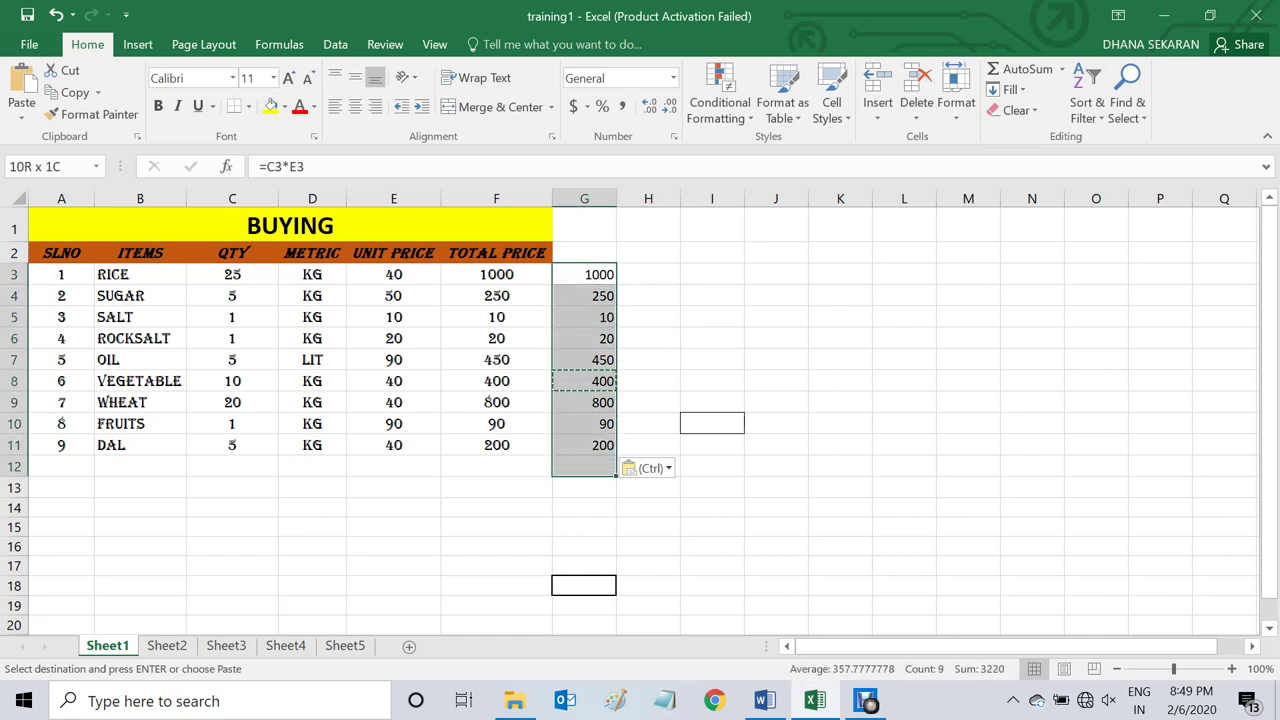
{"action": "left_click", "coordinate": [648, 274]}
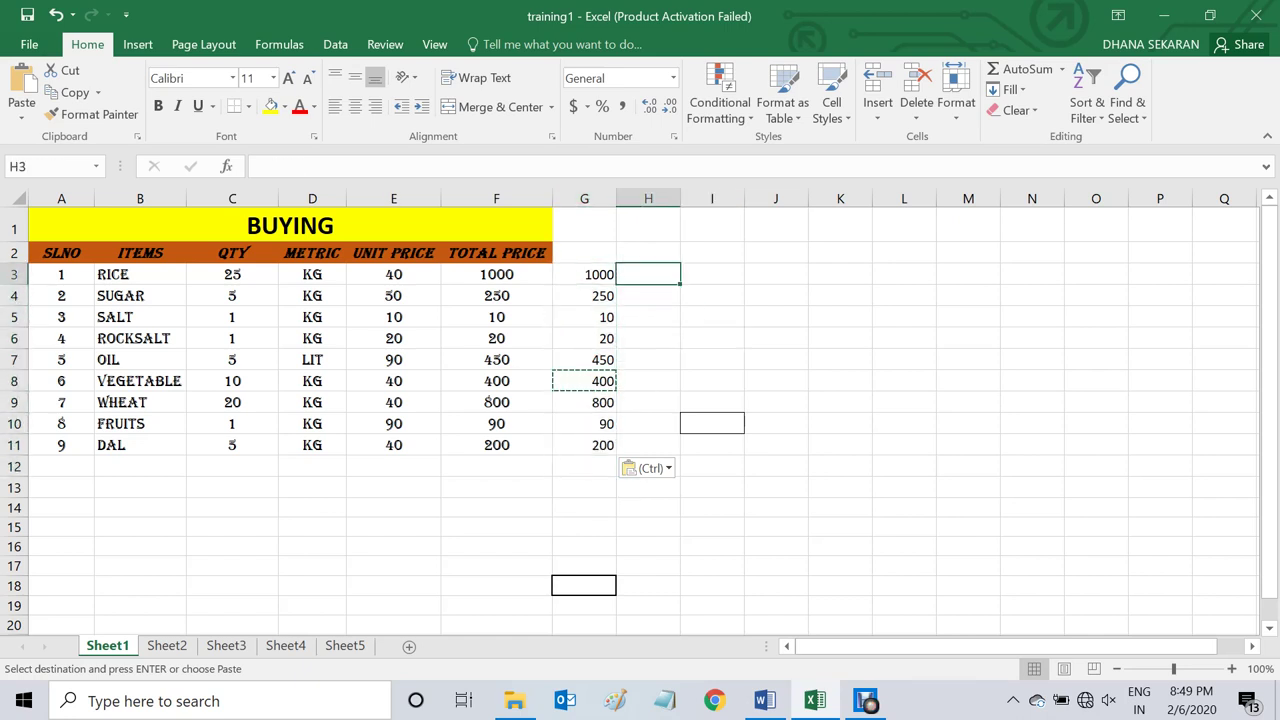
{"action": "left_click", "coordinate": [584, 198]}
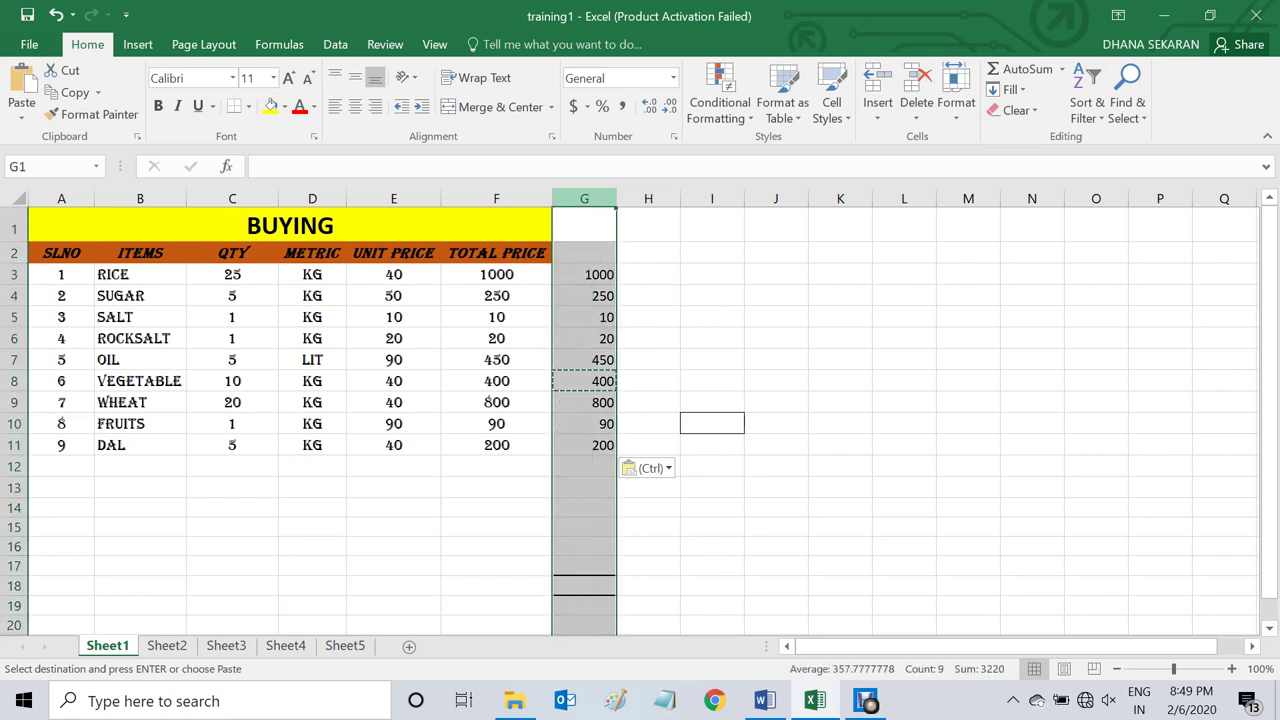
Delete column G's practice totals, then select the TOTAL PRICE values F3:F11
{"action": "right_click", "coordinate": [580, 200]}
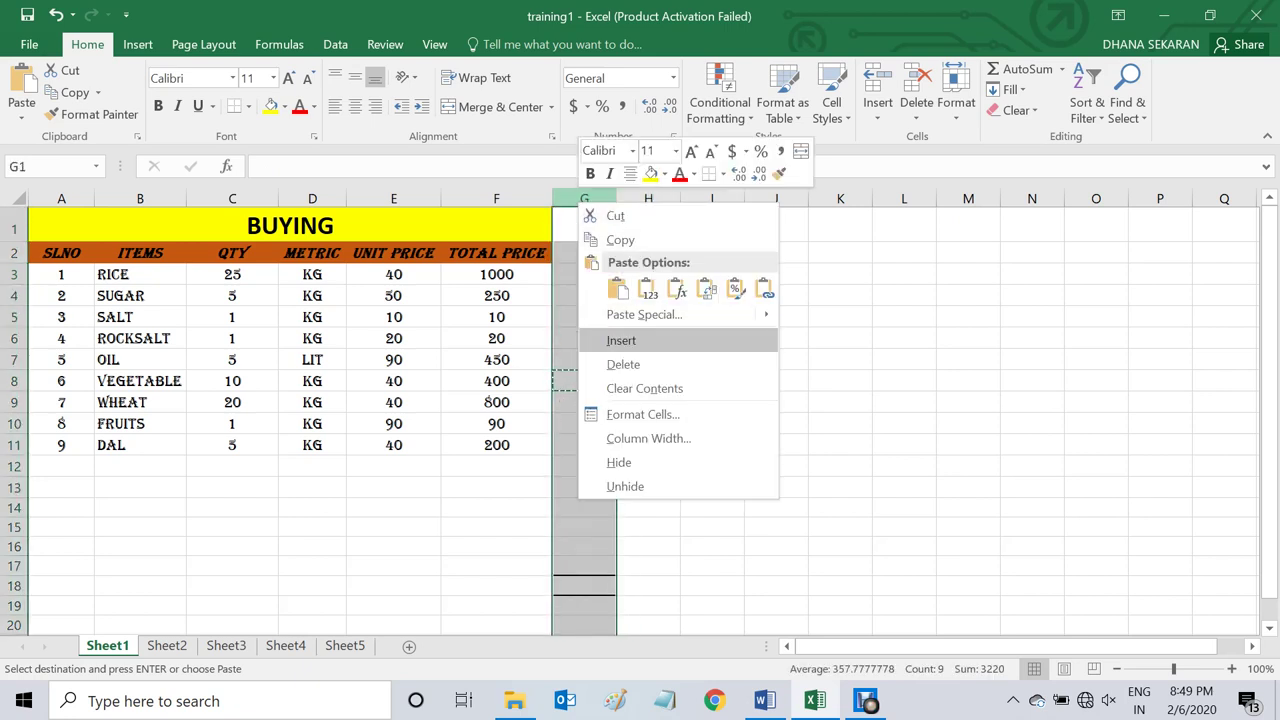
{"action": "left_click", "coordinate": [623, 364]}
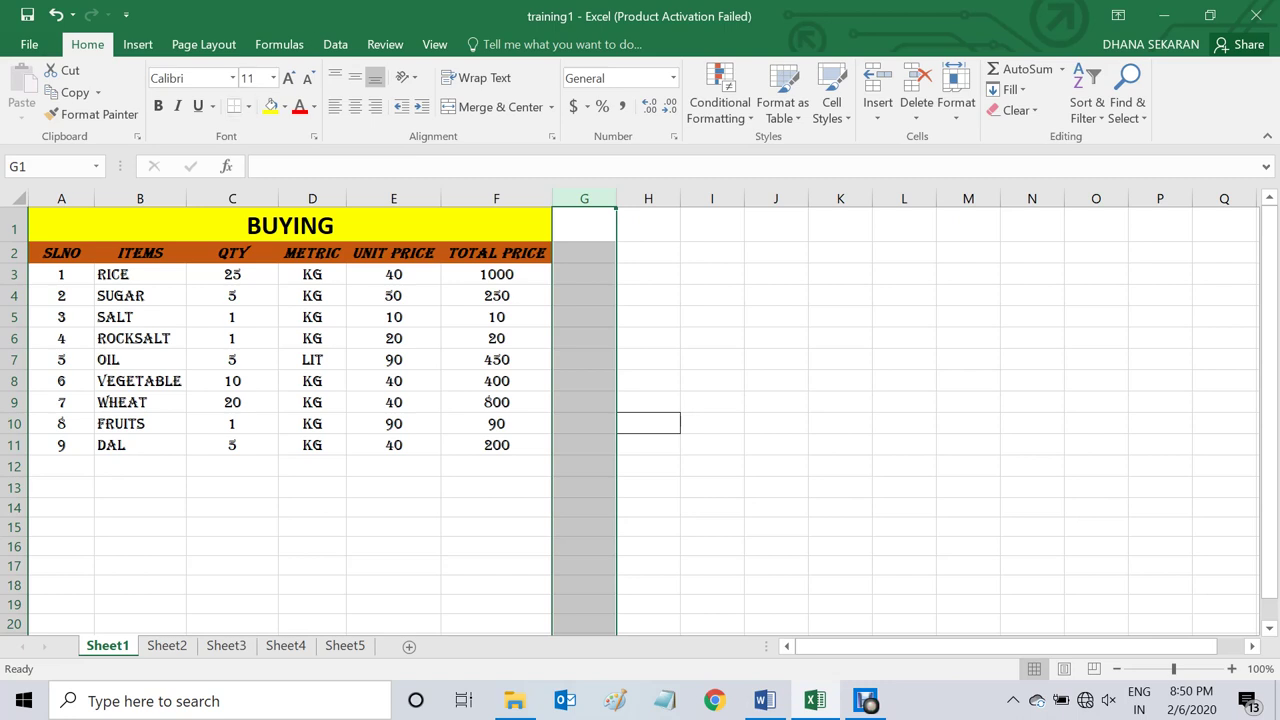
{"action": "scroll", "coordinate": [640, 420], "scroll_direction": "down", "scroll_amount": 2}
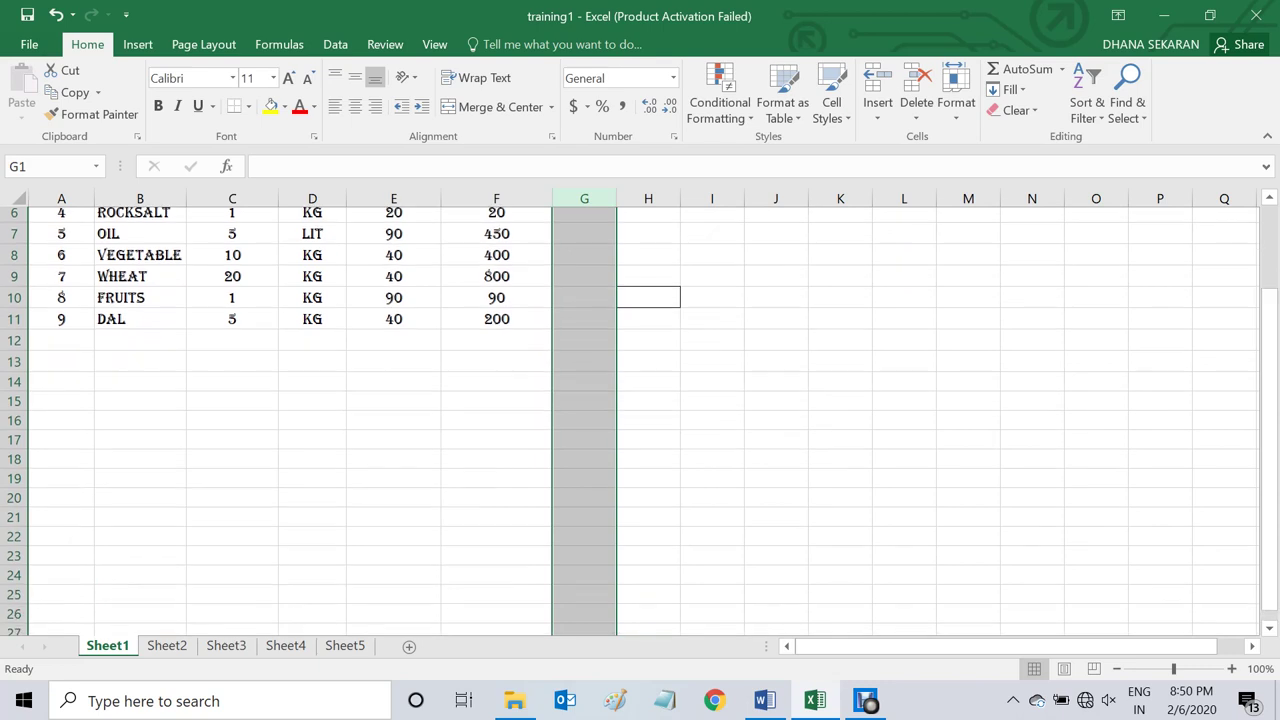
{"action": "scroll", "coordinate": [640, 420], "scroll_direction": "up", "scroll_amount": 2}
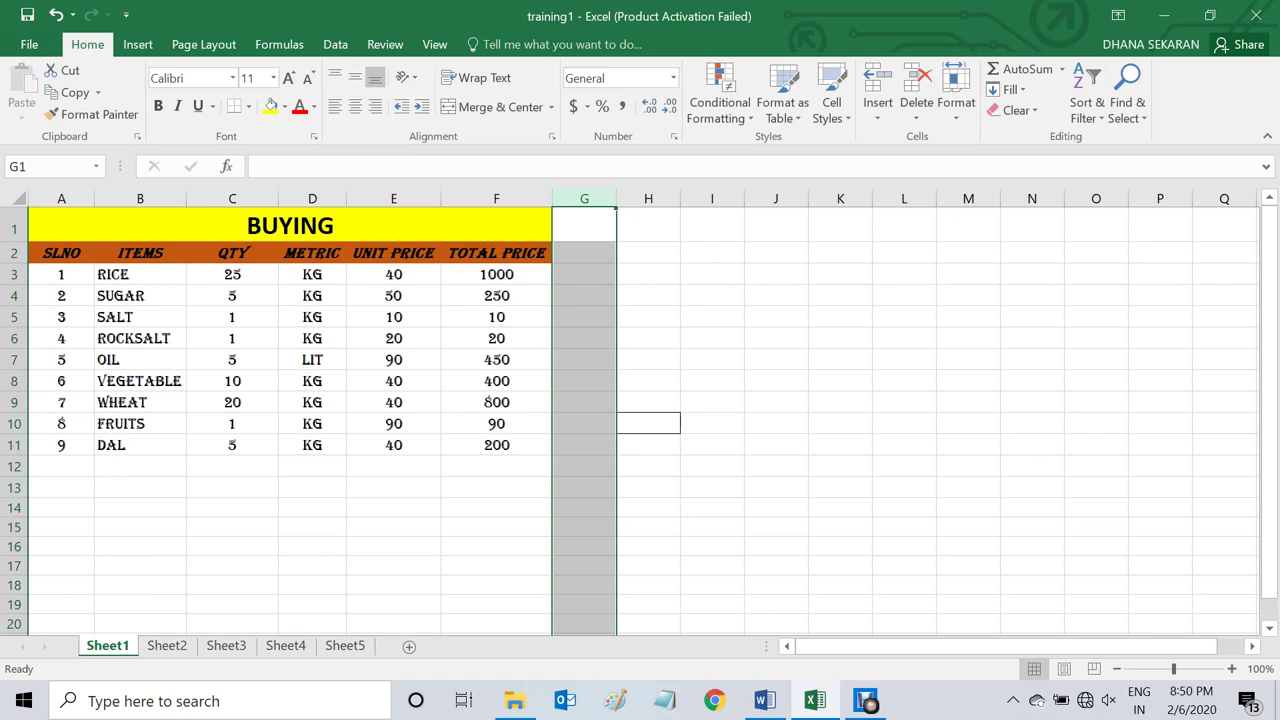
{"action": "left_click", "coordinate": [712, 295]}
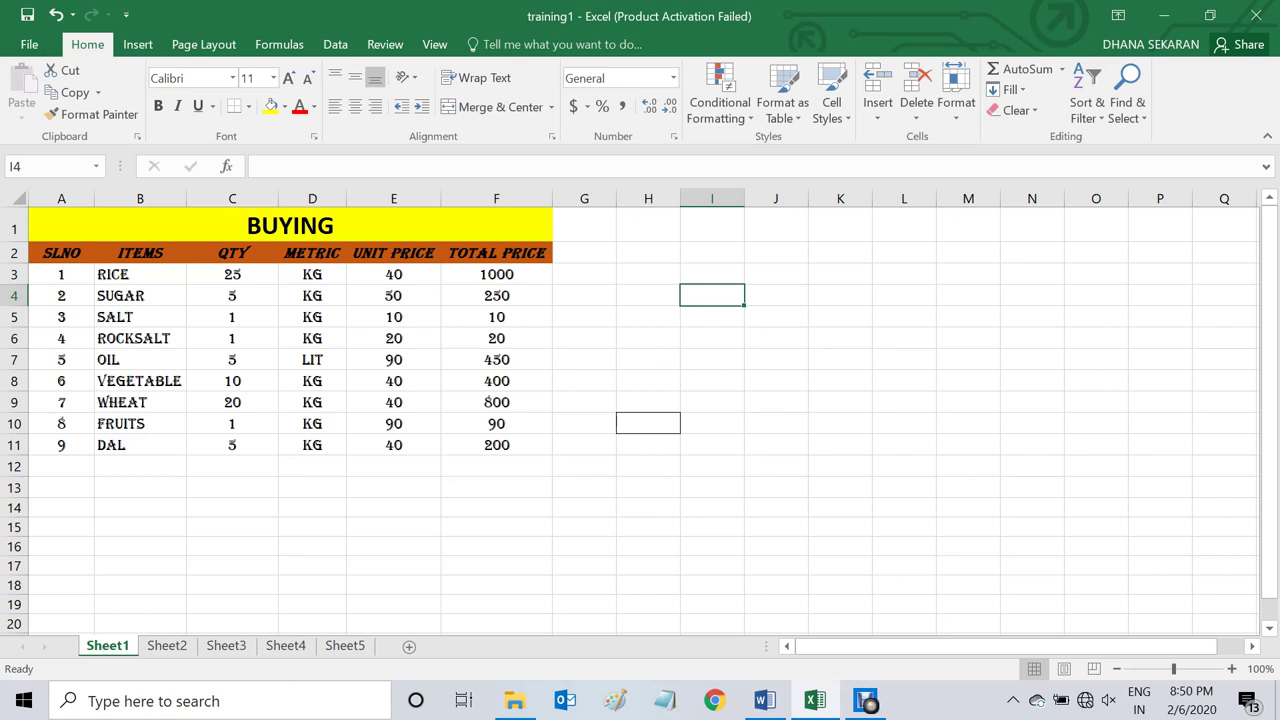
{"action": "left_click_drag", "start_coordinate": [496, 274], "coordinate": [496, 445]}
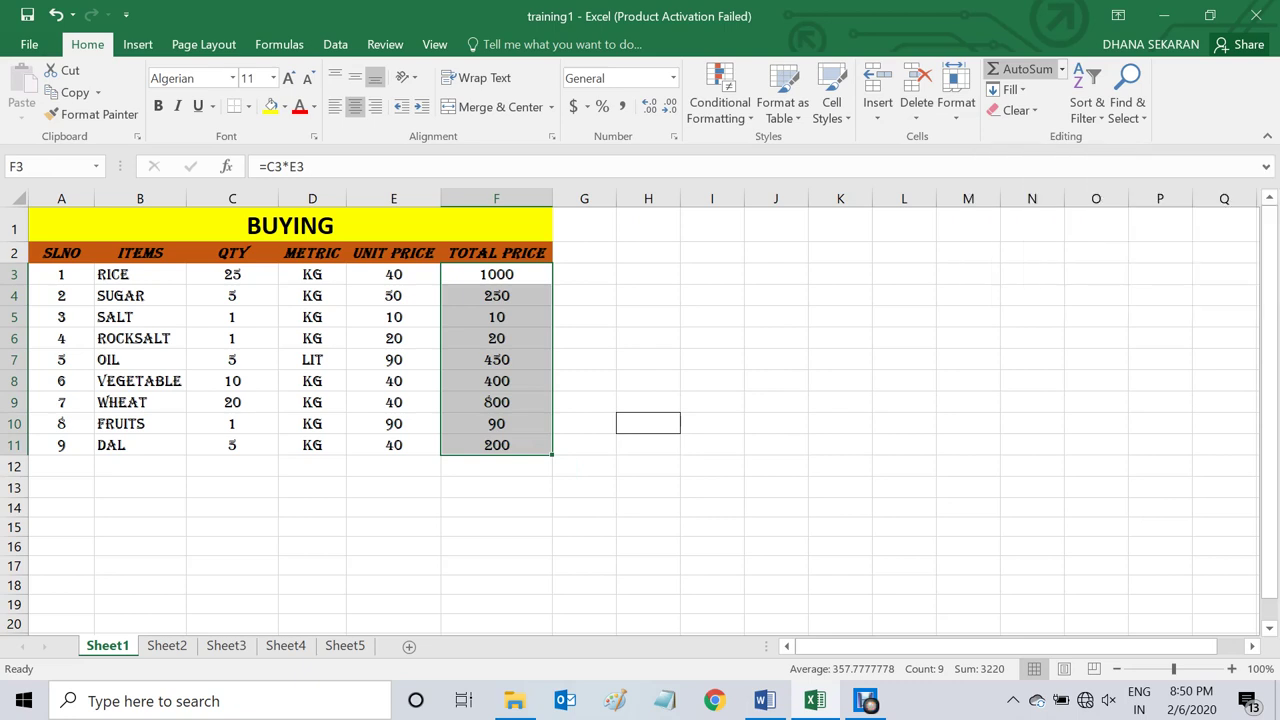
{"action": "left_click", "coordinate": [1020, 68]}
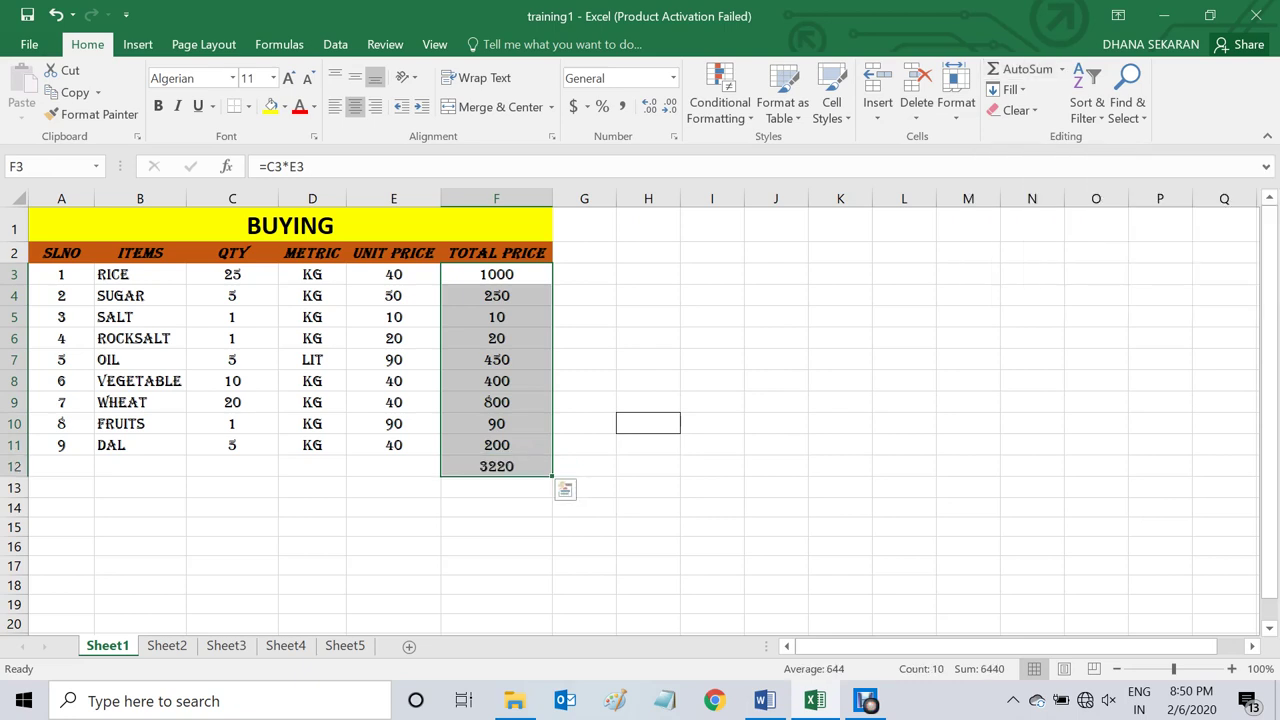
{"action": "left_click", "coordinate": [393, 466]}
{"action": "type", "text": "total"}
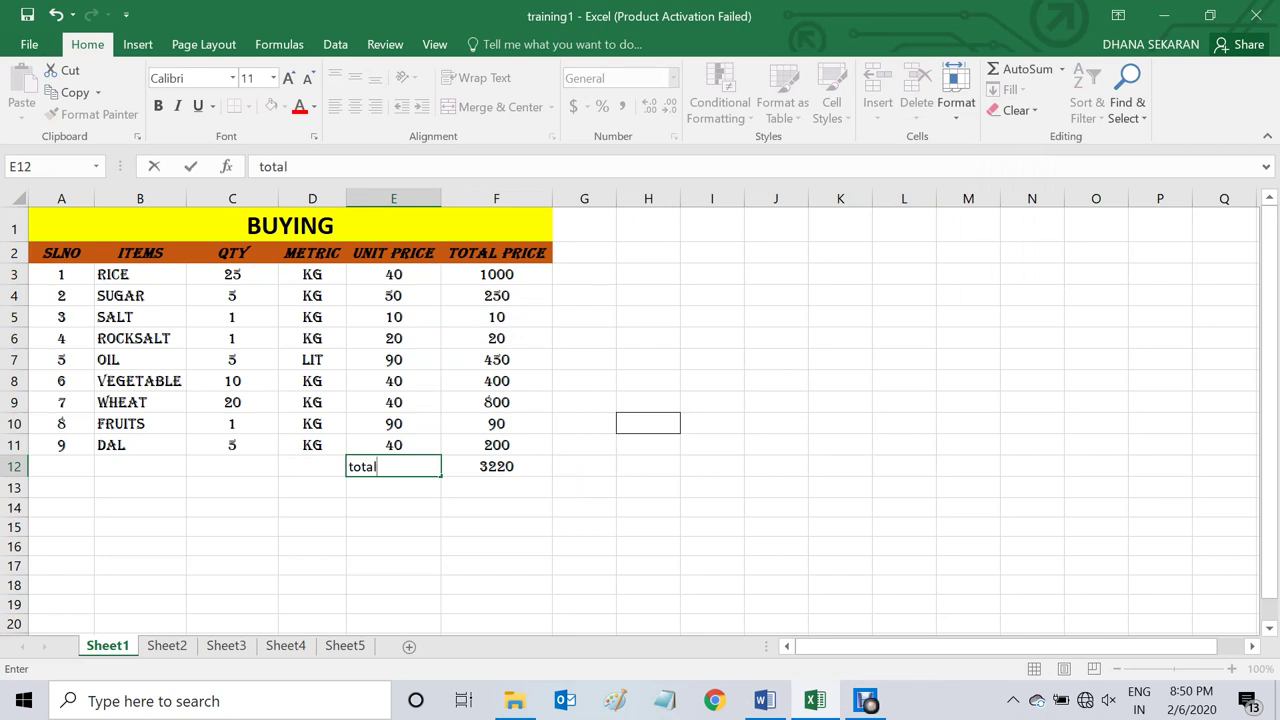
{"action": "left_click", "coordinate": [584, 507]}
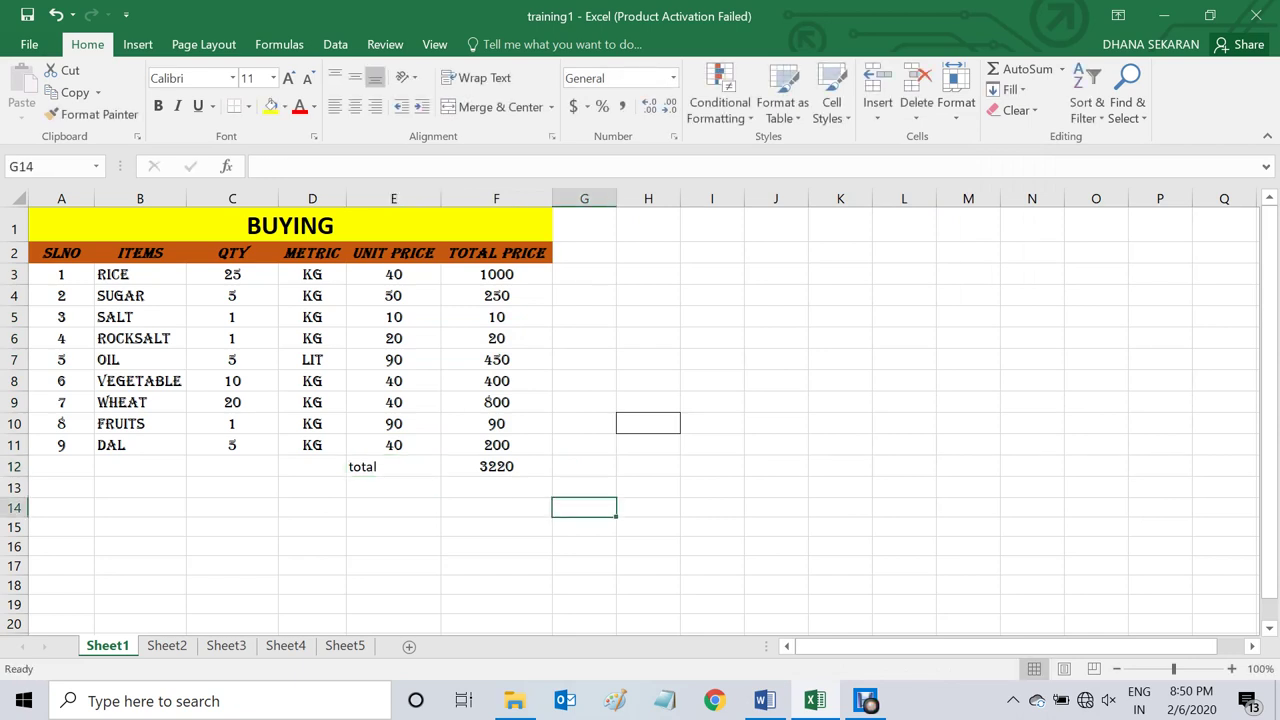
{"action": "left_click_drag", "start_coordinate": [496, 274], "coordinate": [496, 445]}
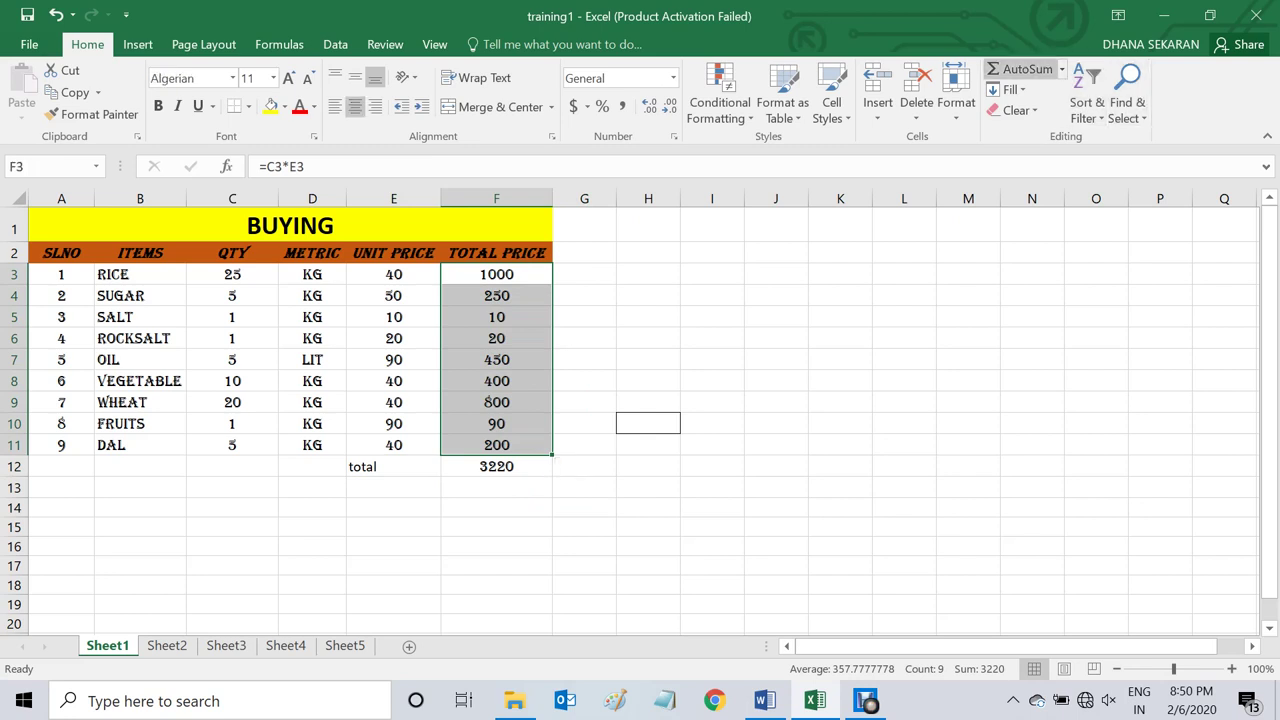
{"action": "left_click", "coordinate": [1025, 69]}
{"action": "left_click", "coordinate": [648, 487]}
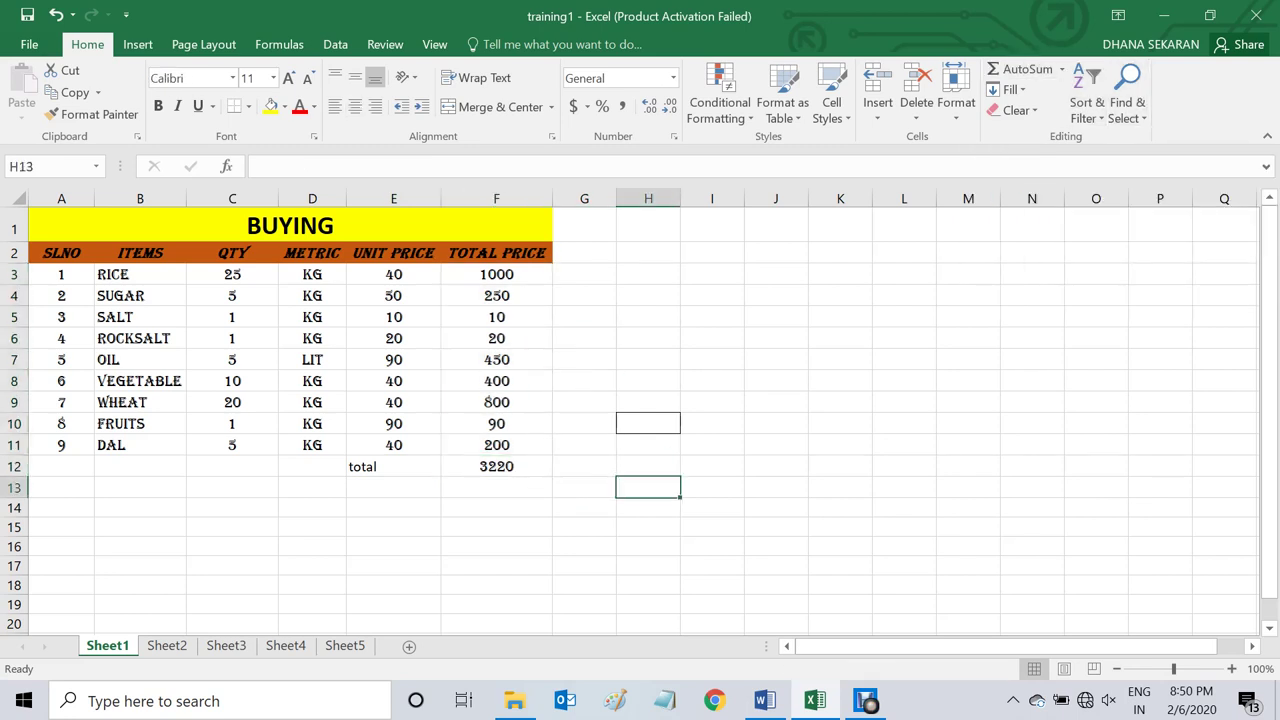
{"action": "left_click", "coordinate": [496, 466]}
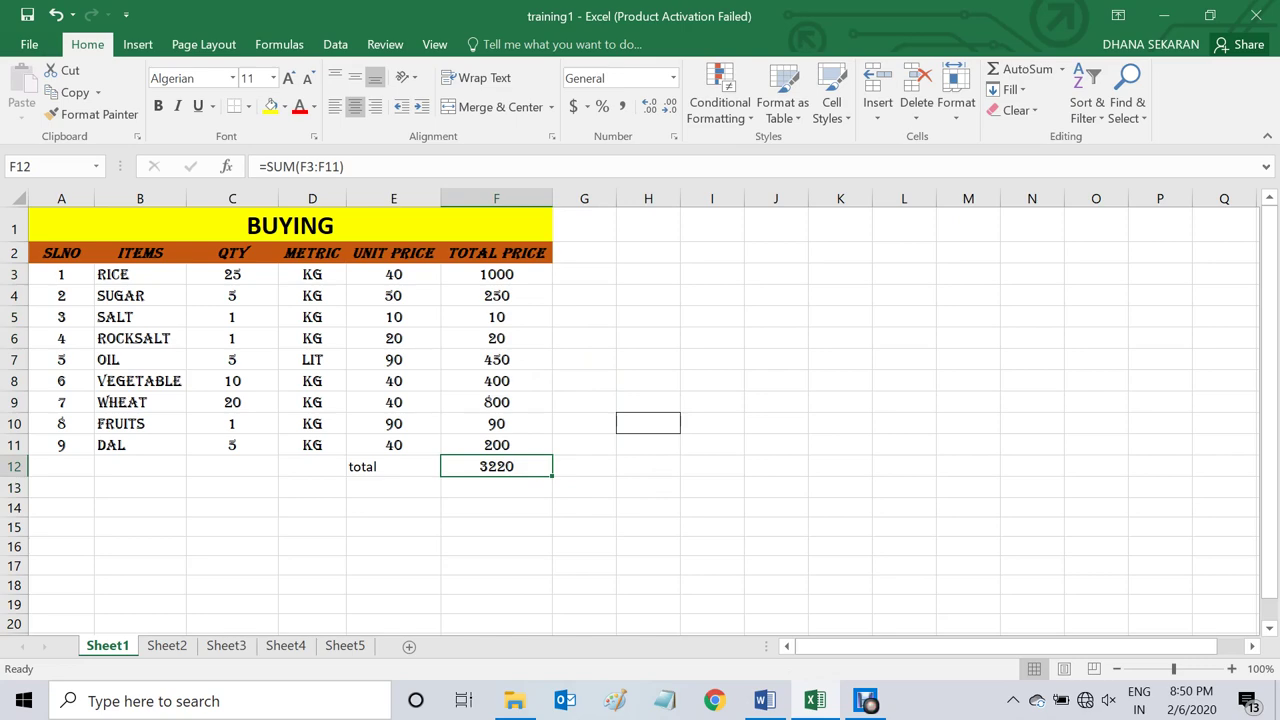
{"action": "scroll", "coordinate": [640, 420], "scroll_direction": "down", "scroll_amount": 1}
{"action": "scroll", "coordinate": [640, 420], "scroll_direction": "up", "scroll_amount": 1}
{"action": "scroll", "coordinate": [640, 420], "scroll_direction": "down", "scroll_amount": 9}
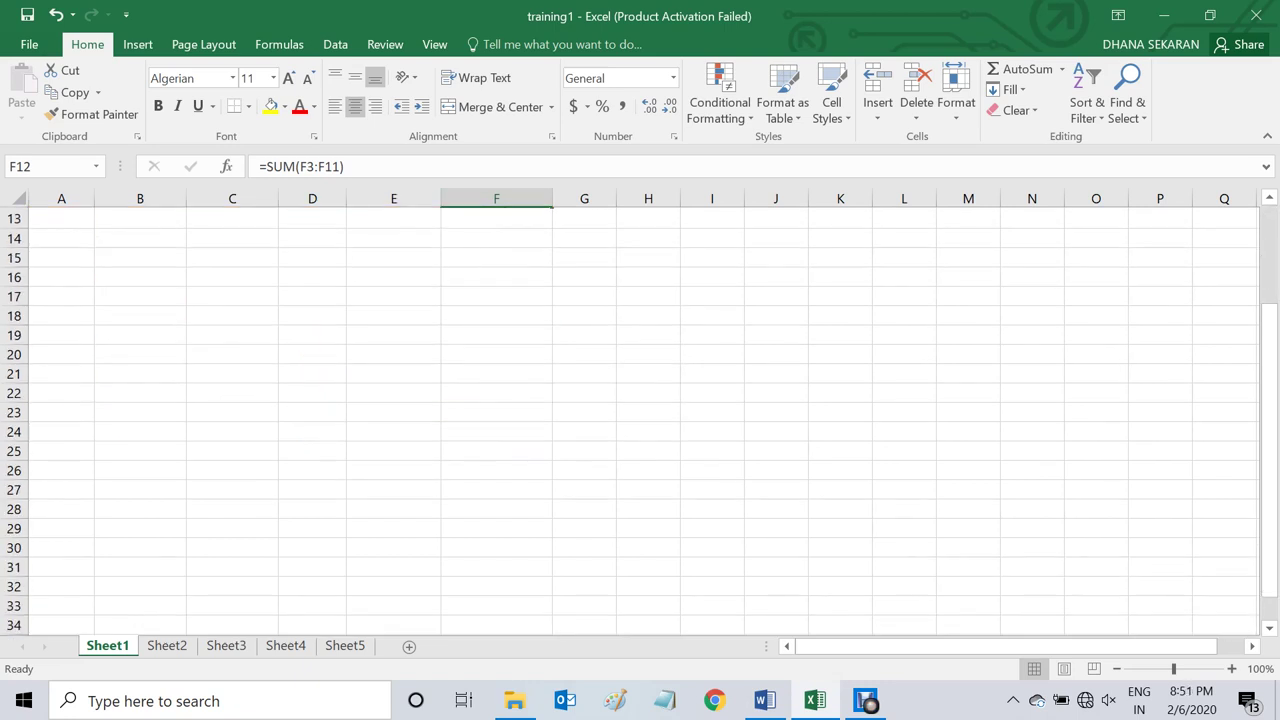
{"action": "scroll", "coordinate": [640, 420], "scroll_direction": "down", "scroll_amount": 20}
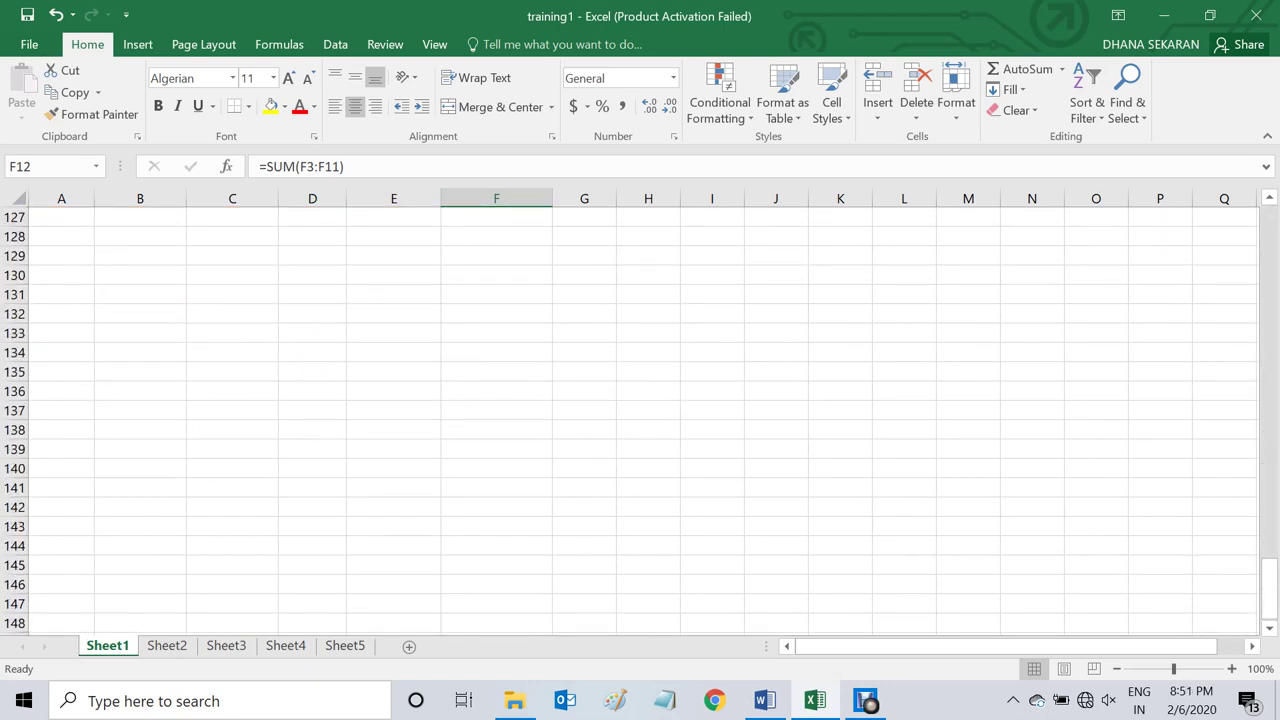
{"action": "scroll", "coordinate": [640, 420], "scroll_direction": "down", "scroll_amount": 17}
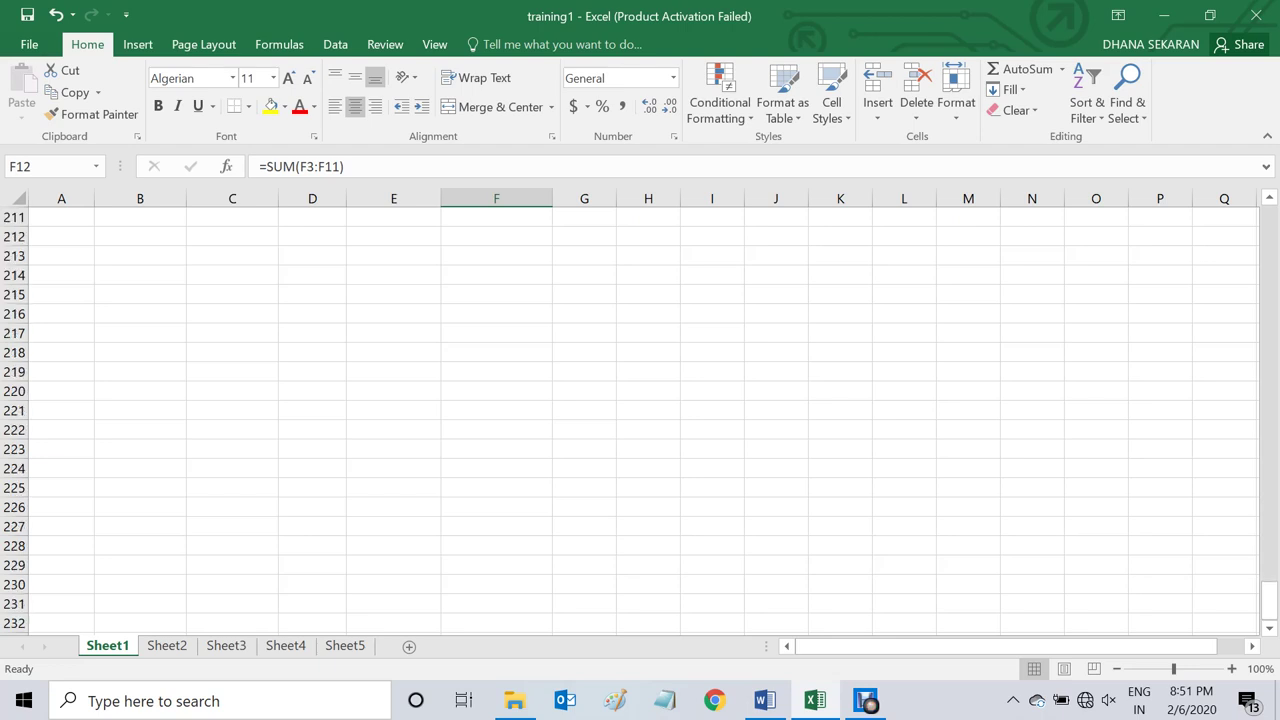
{"action": "scroll", "coordinate": [640, 420], "scroll_direction": "up", "scroll_amount": 5}
{"action": "scroll", "coordinate": [640, 420], "scroll_direction": "up", "scroll_amount": 4}
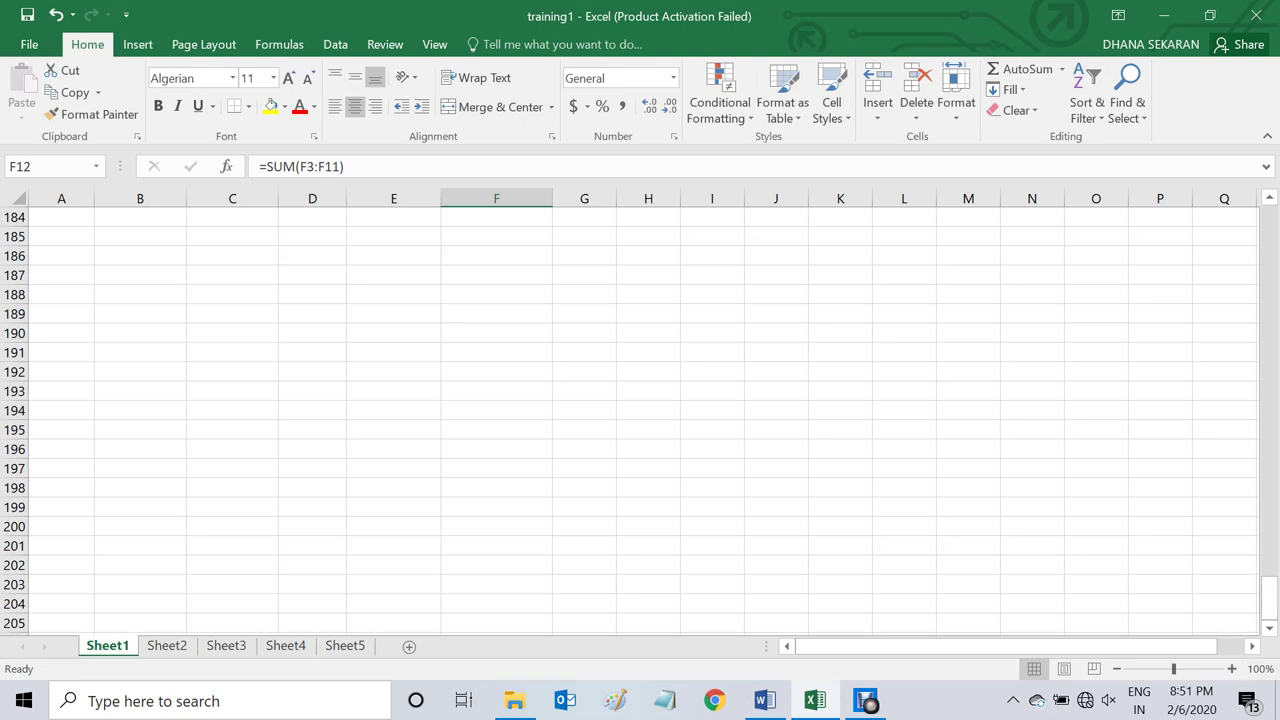
{"action": "left_click_drag", "start_coordinate": [393, 275], "coordinate": [393, 352]}
{"action": "left_click_drag", "start_coordinate": [393, 411], "coordinate": [393, 430]}
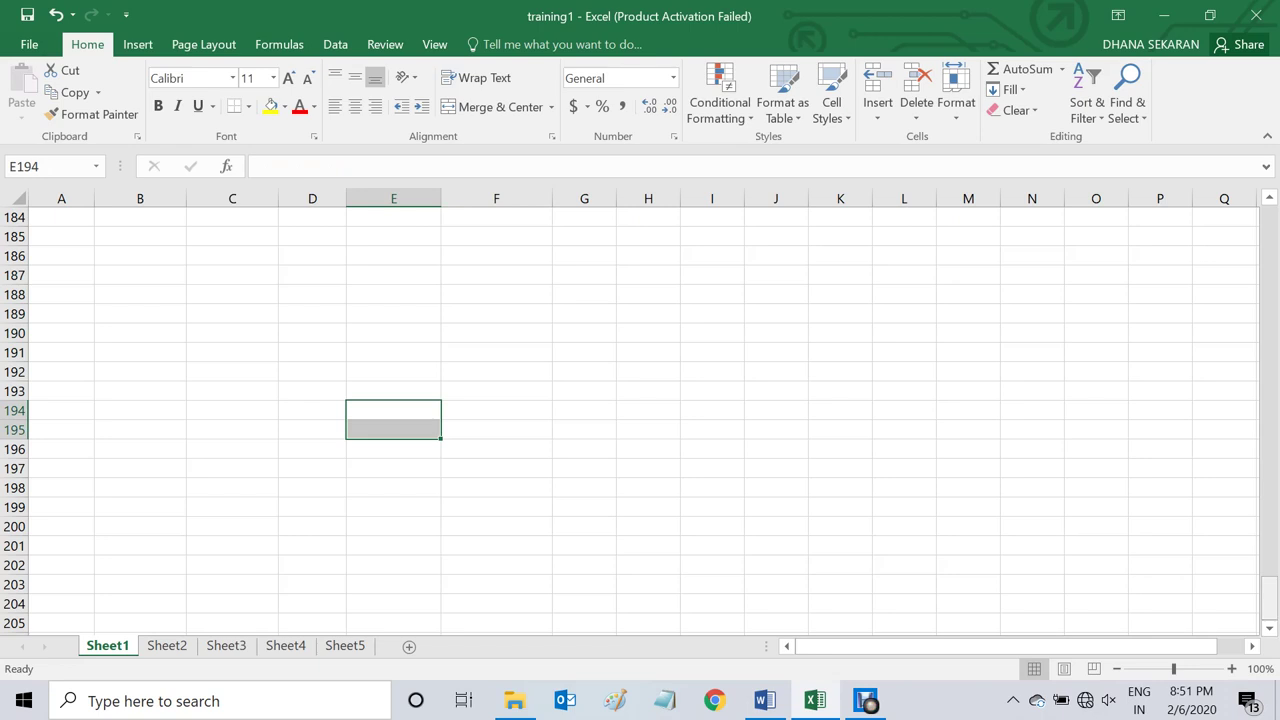
{"action": "left_click_drag", "start_coordinate": [1269, 597], "coordinate": [1269, 218]}
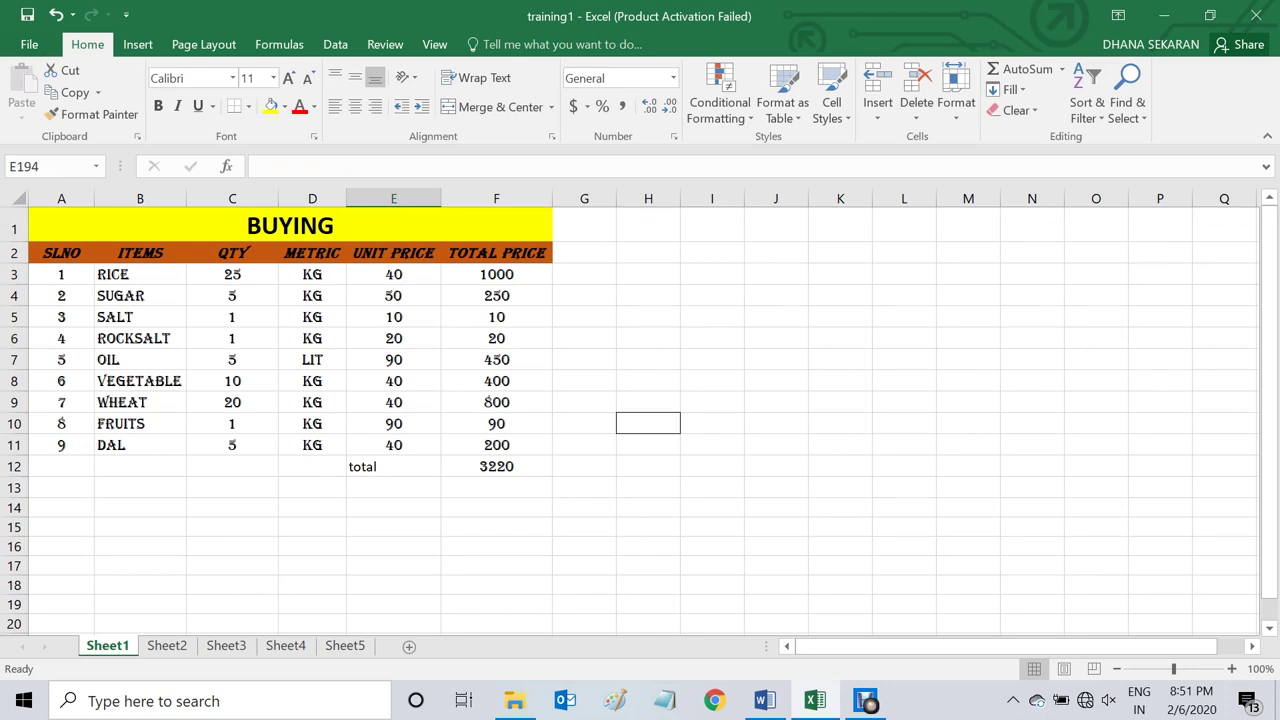
{"action": "left_click", "coordinate": [496, 466]}
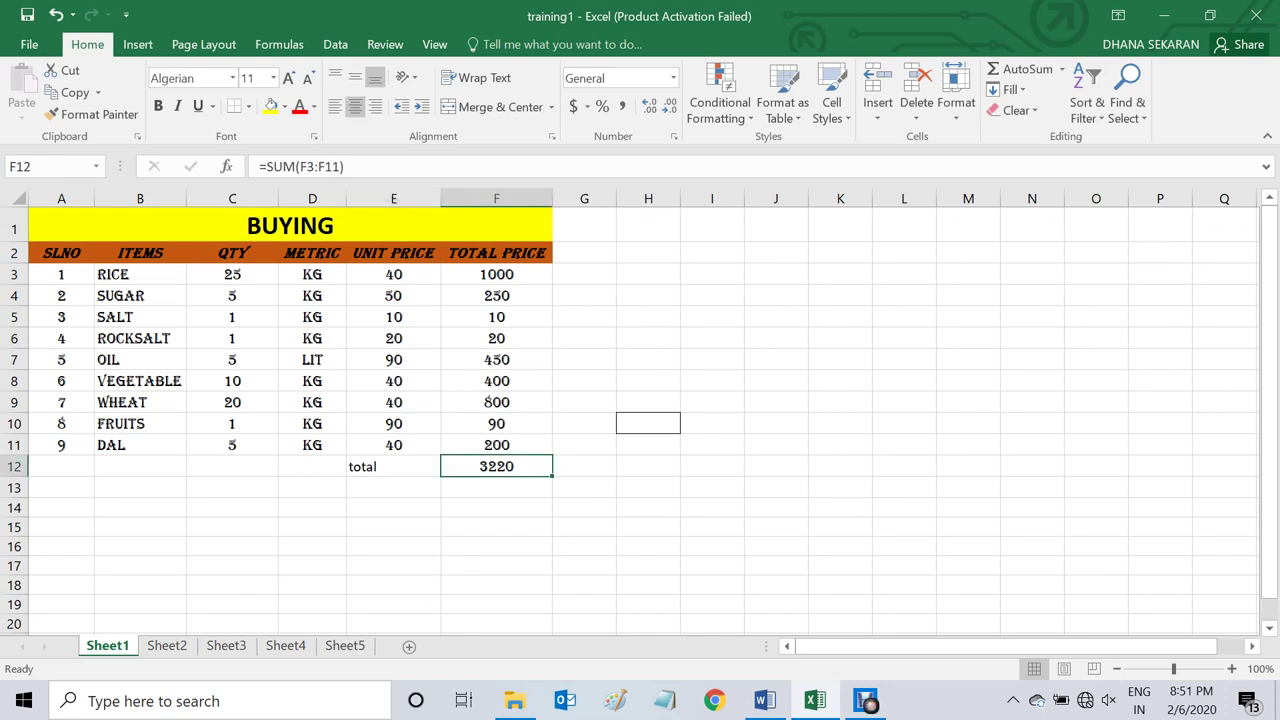
{"action": "left_click", "coordinate": [496, 487]}
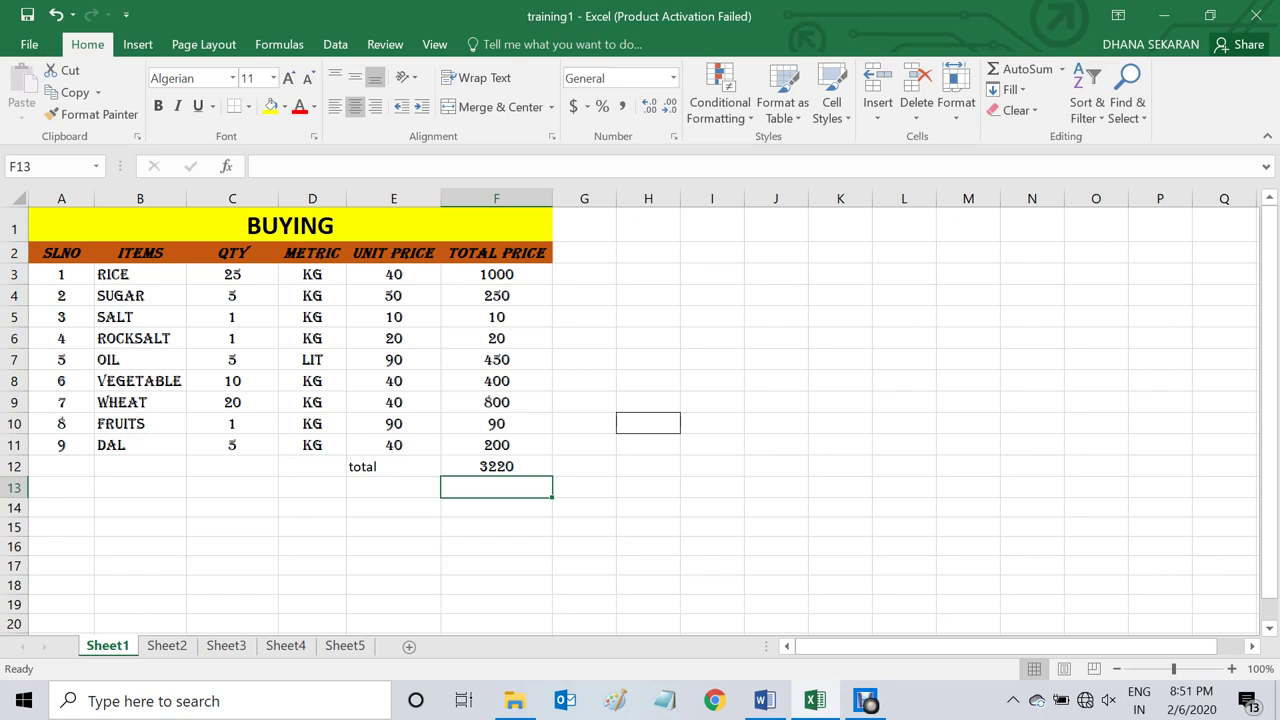
Type =SUM(F3:F11) in F13 to get a second total of 3220
{"action": "type", "text": "="}
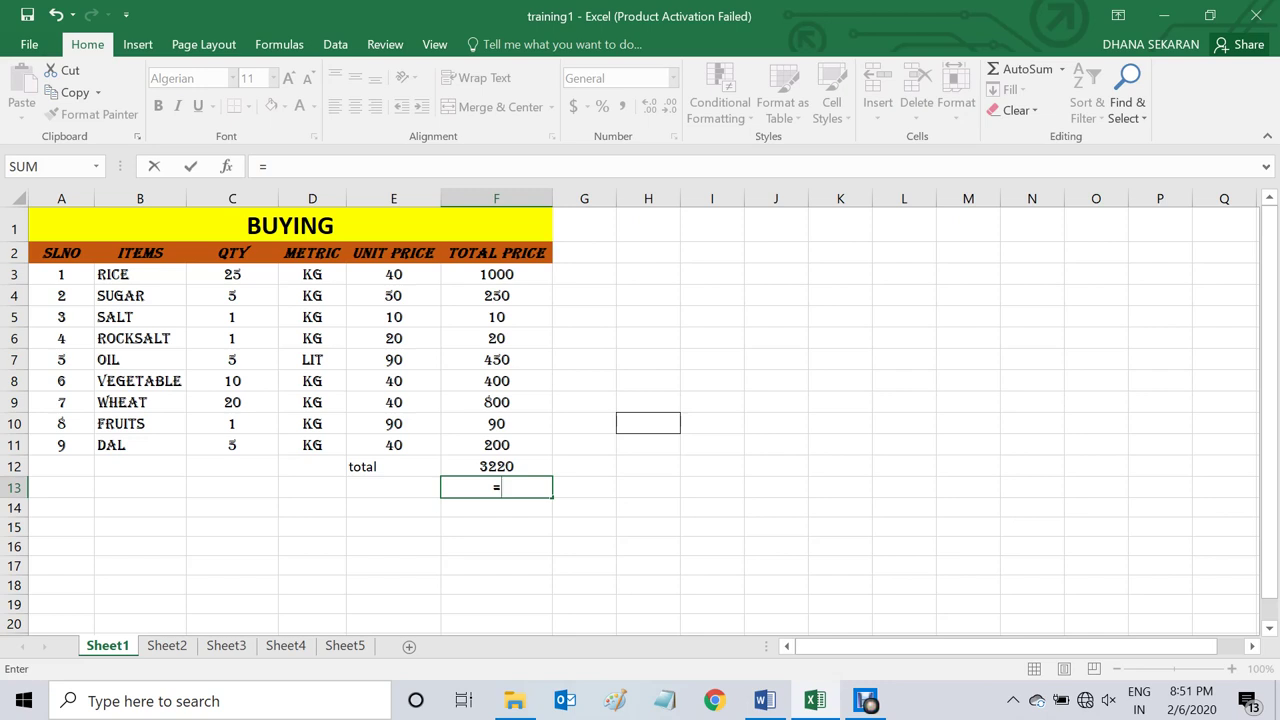
{"action": "type", "text": "su"}
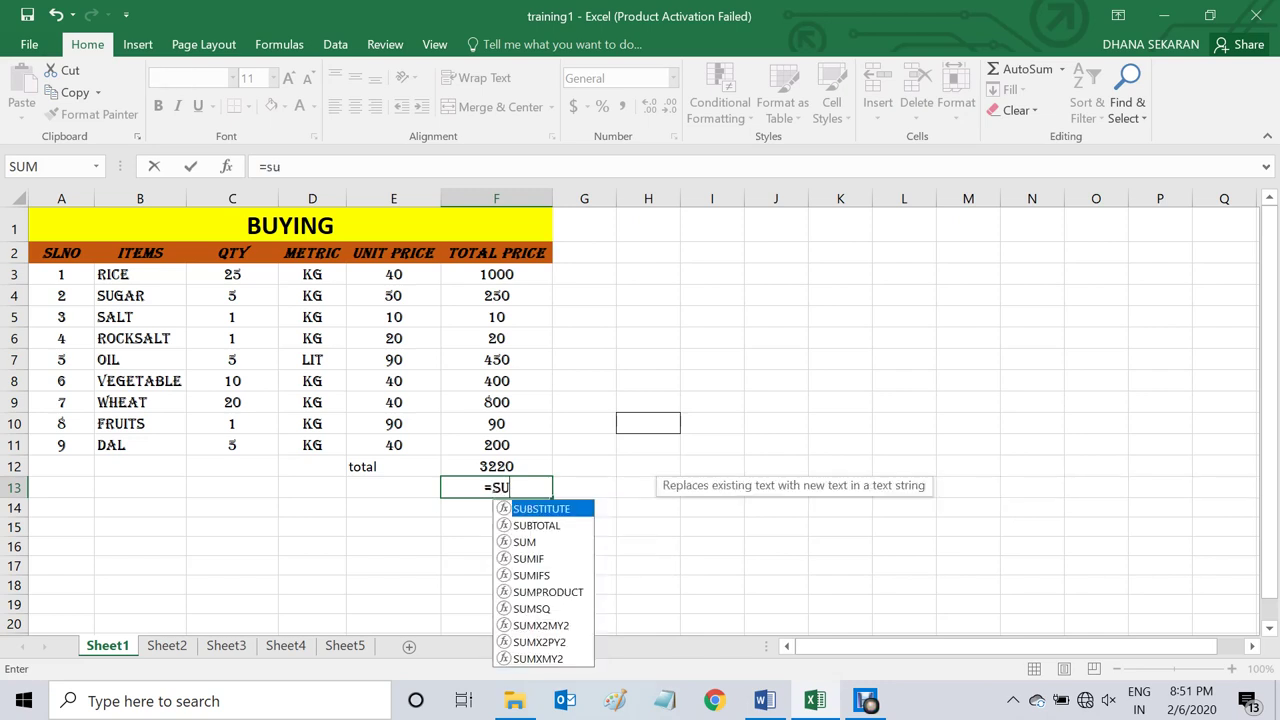
{"action": "type", "text": "m"}
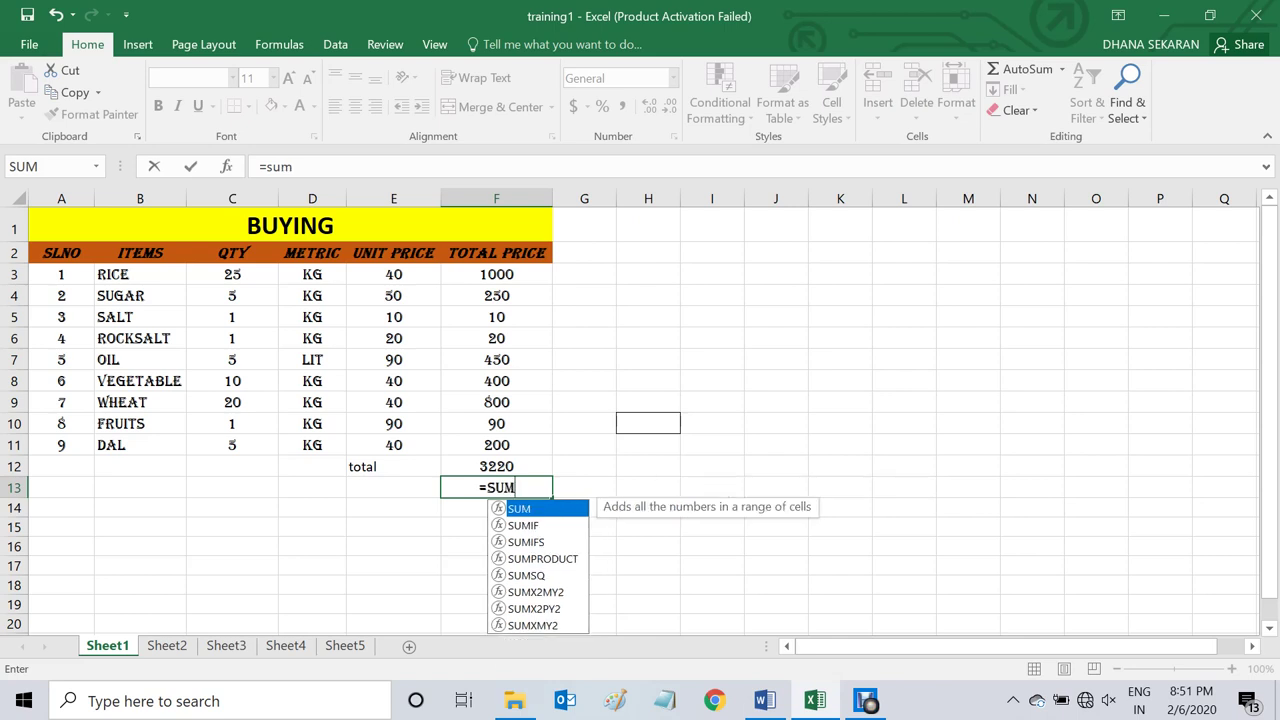
{"action": "type", "text": "("}
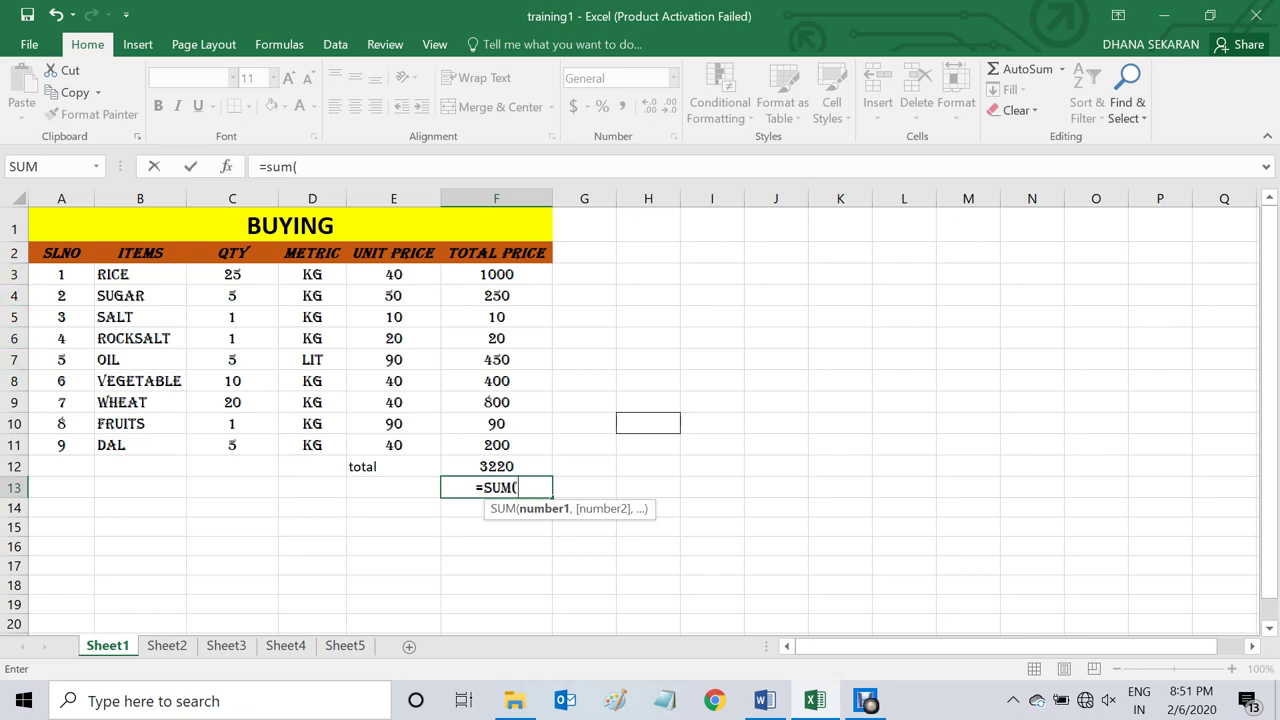
{"action": "type", "text": "f3"}
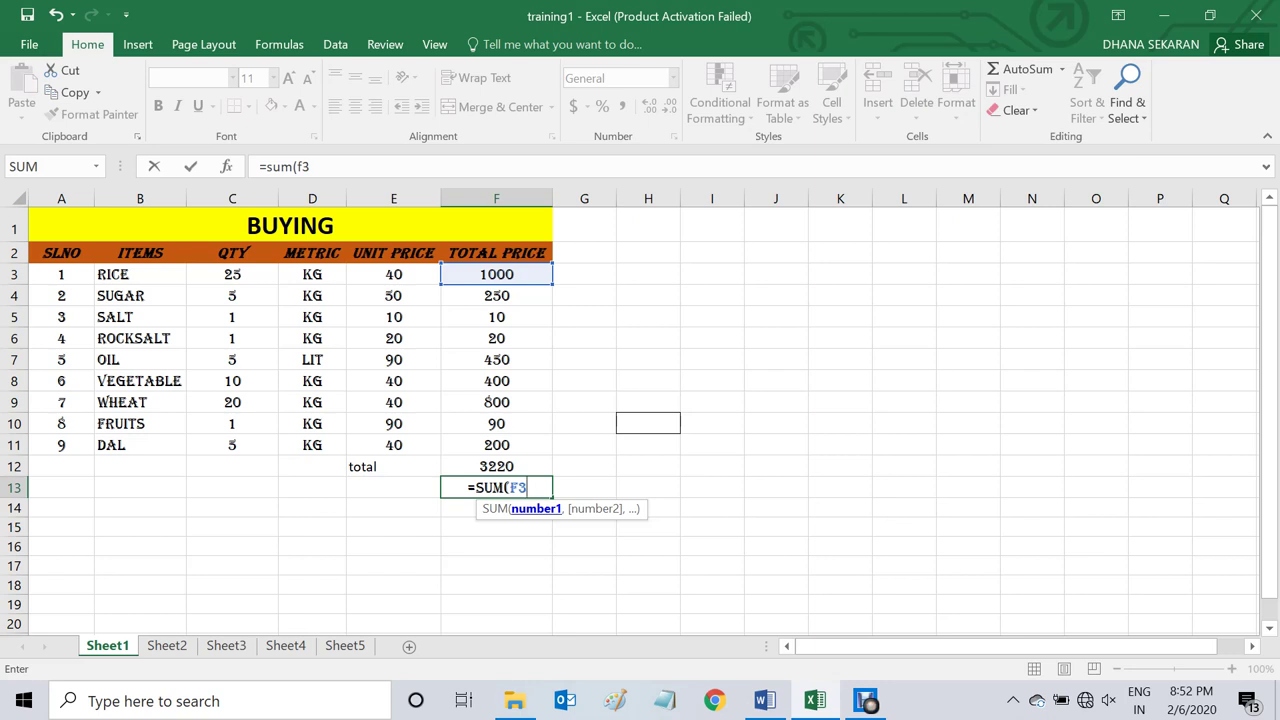
{"action": "type", "text": ":"}
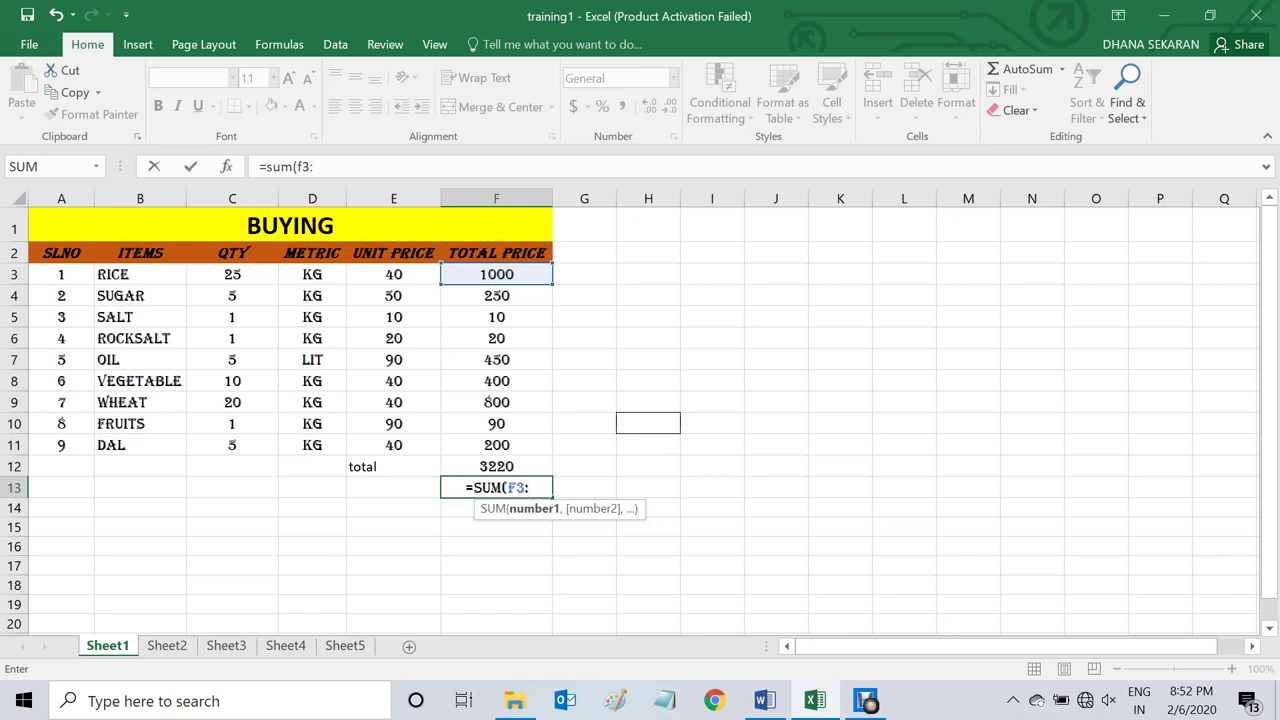
{"action": "type", "text": "f11"}
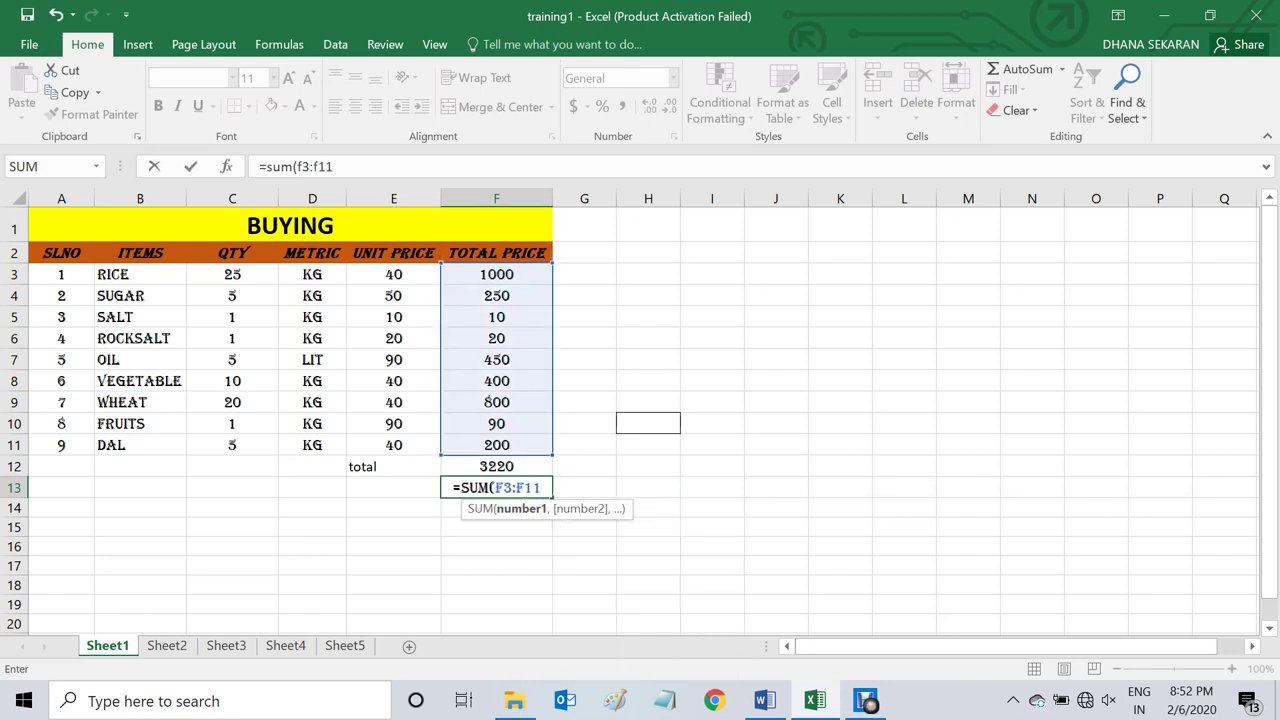
{"action": "type", "text": ")"}
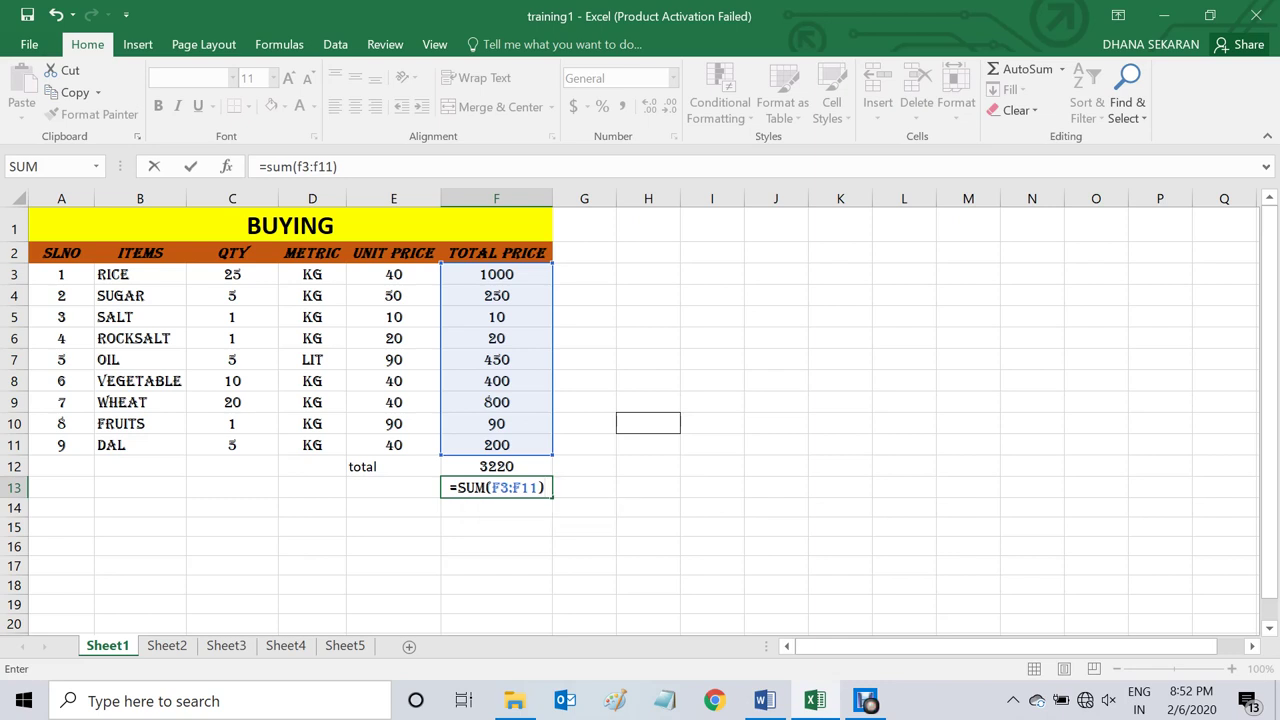
{"action": "key", "text": "Return"}
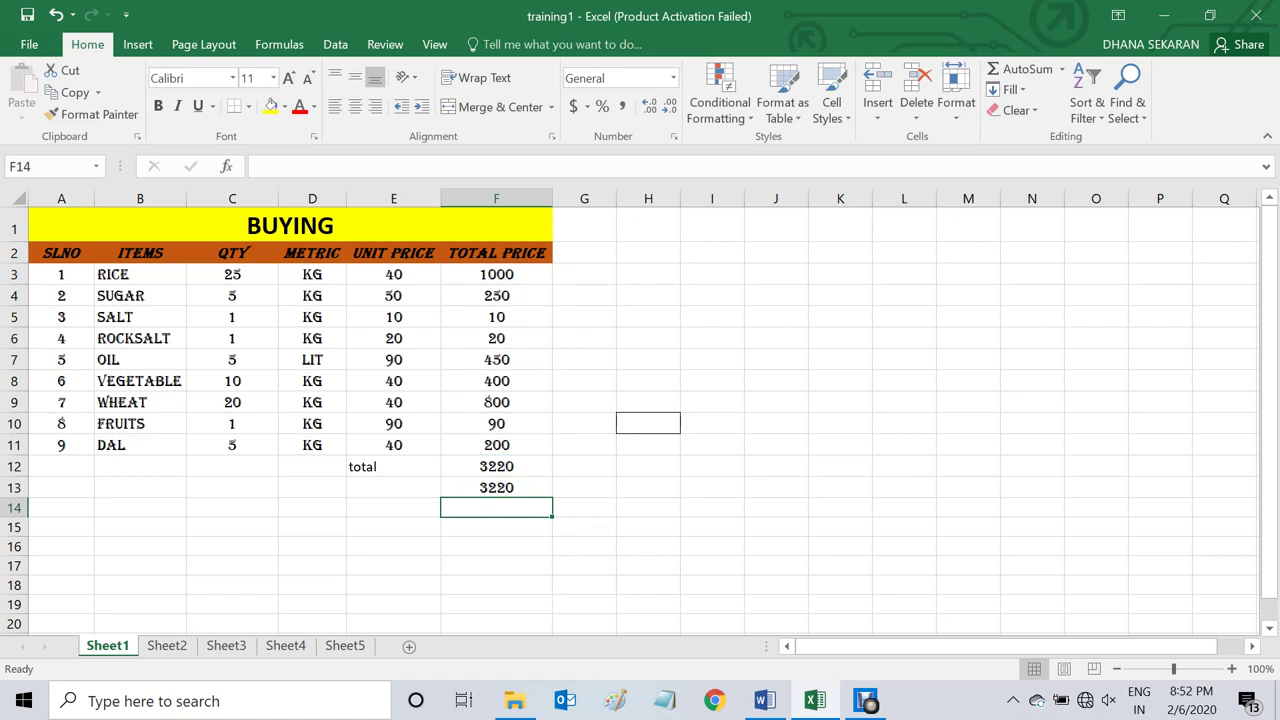
{"action": "left_click", "coordinate": [496, 487]}
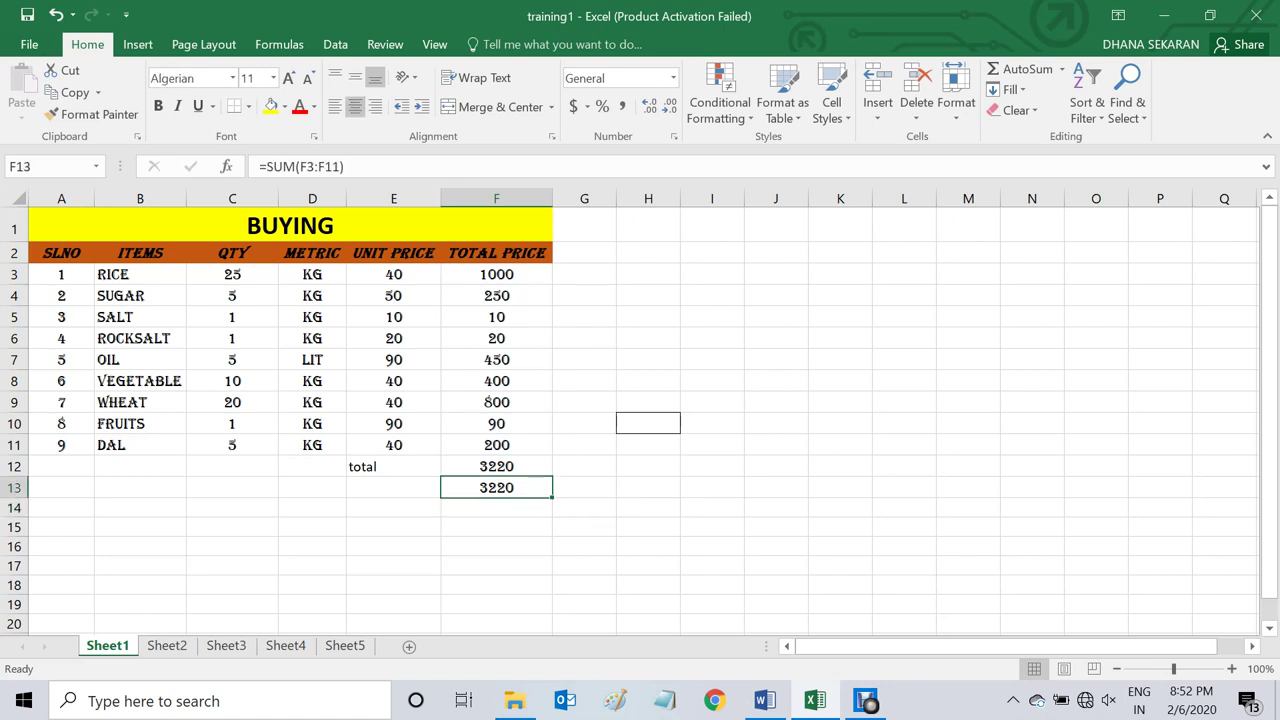
{"action": "left_click", "coordinate": [496, 466]}
{"action": "left_click", "coordinate": [496, 508]}
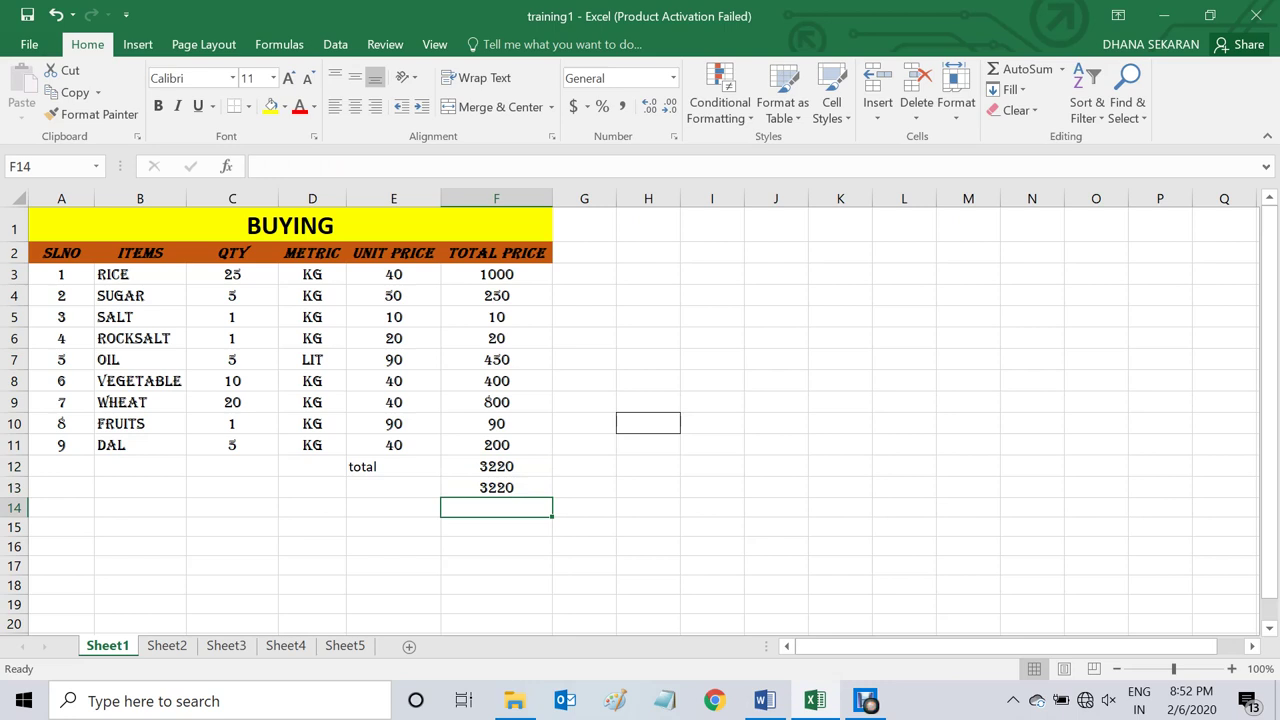
{"action": "left_click", "coordinate": [496, 466]}
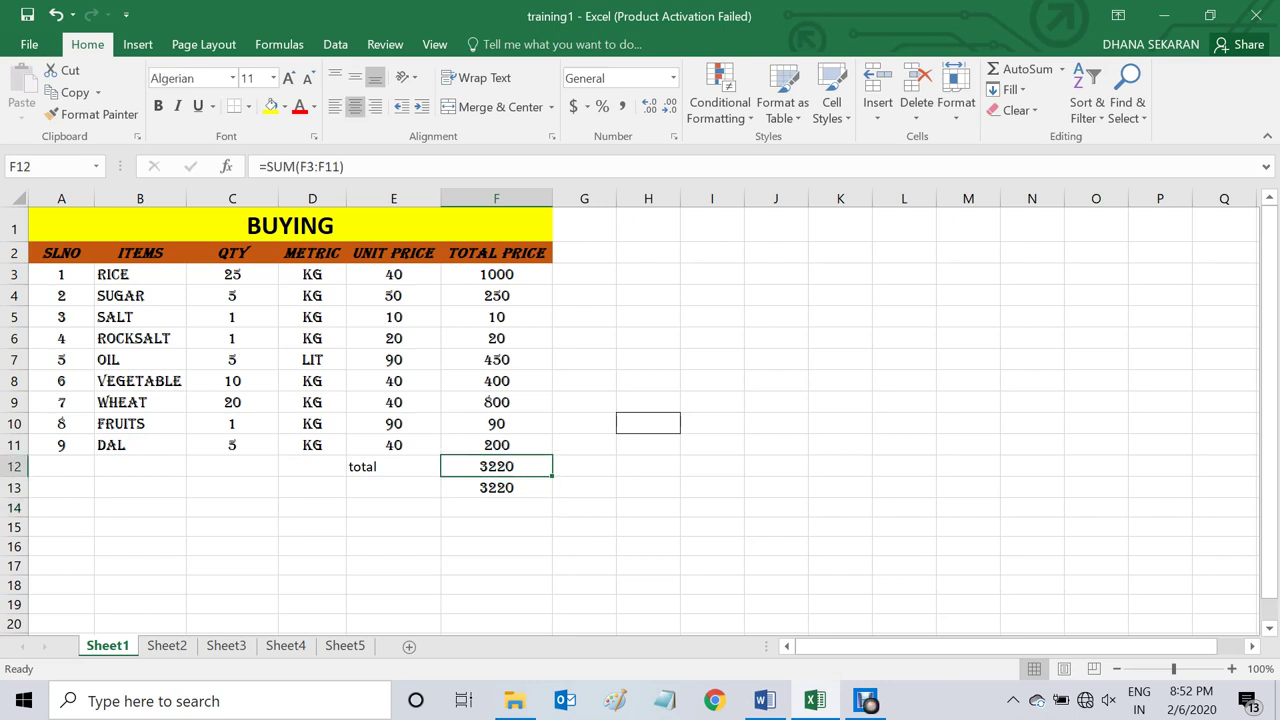
{"action": "left_click_drag", "start_coordinate": [496, 274], "coordinate": [496, 445]}
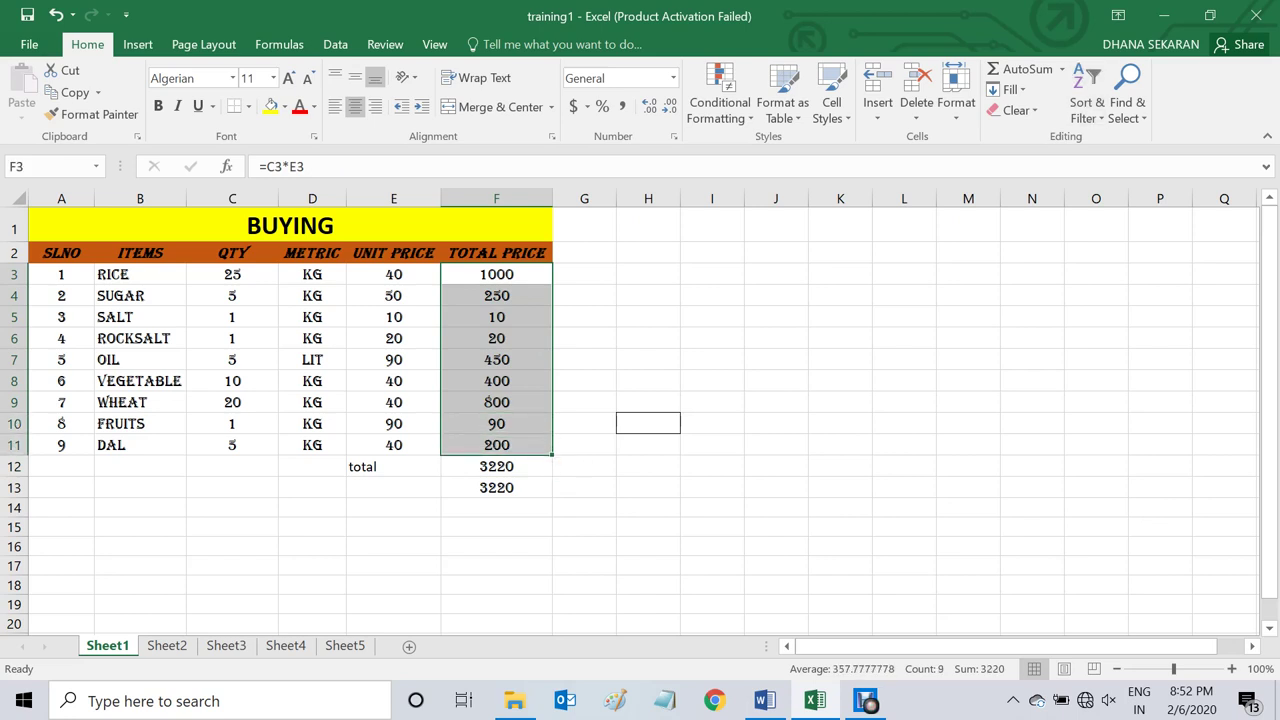
{"action": "left_click", "coordinate": [1020, 69]}
{"action": "left_click", "coordinate": [496, 487]}
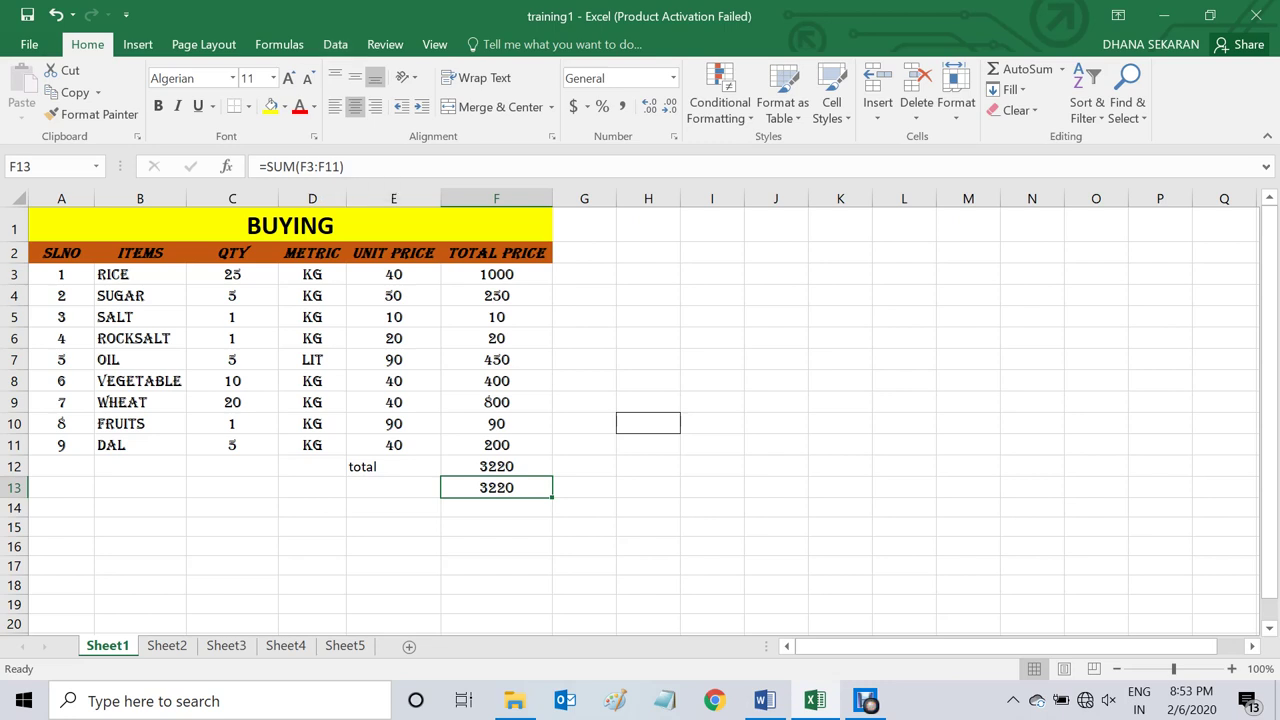
Label G13 'sum' and G3 'multiply', and start typing 'min' in G14
{"action": "left_click", "coordinate": [584, 487]}
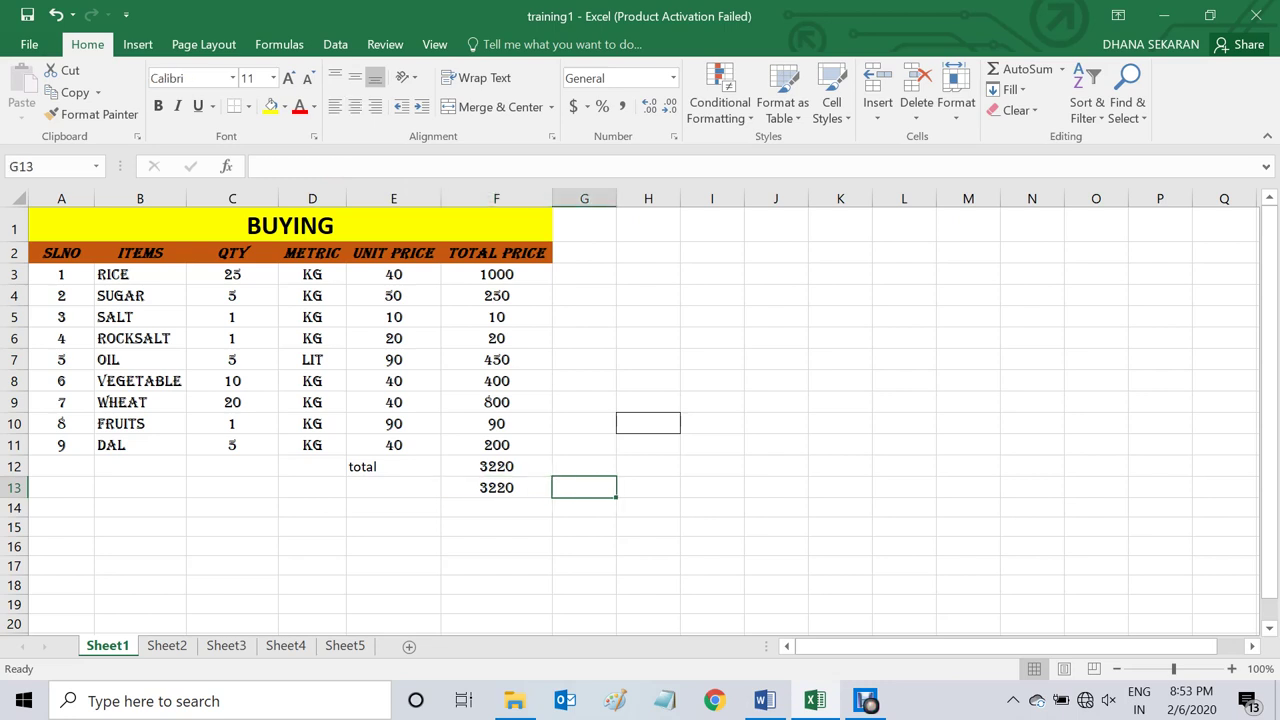
{"action": "type", "text": "sum"}
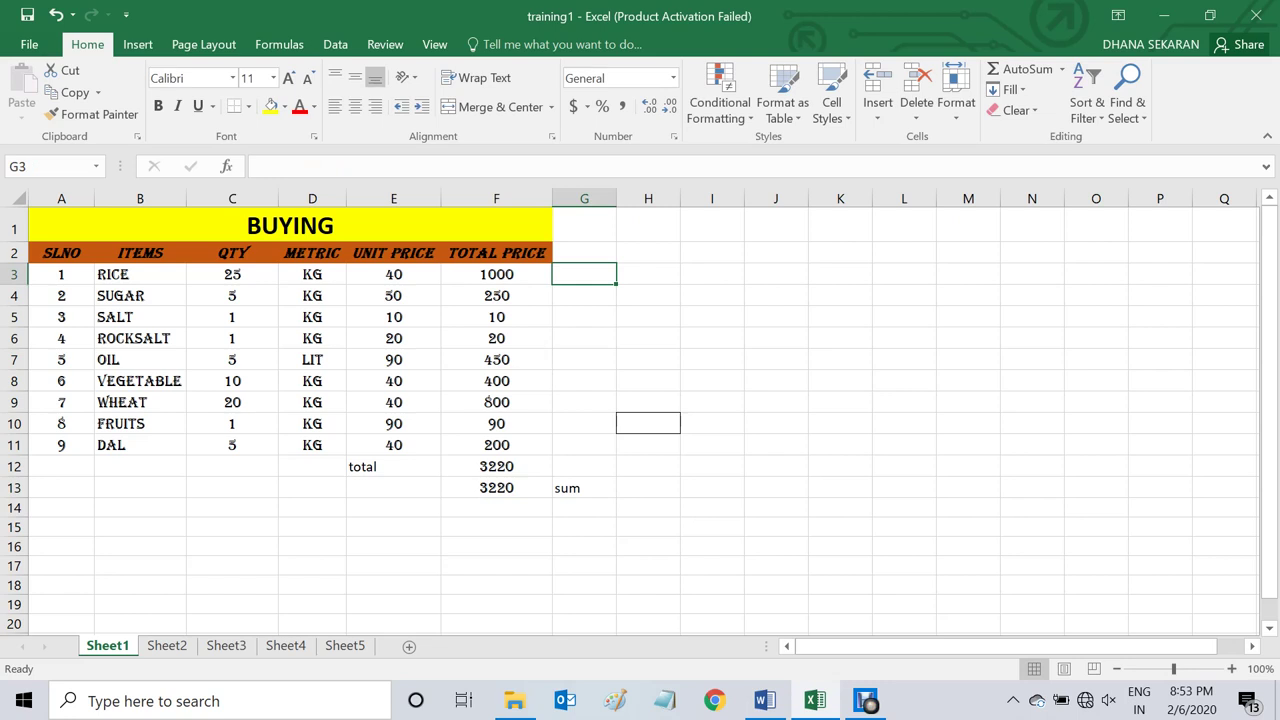
{"action": "type", "text": "mul"}
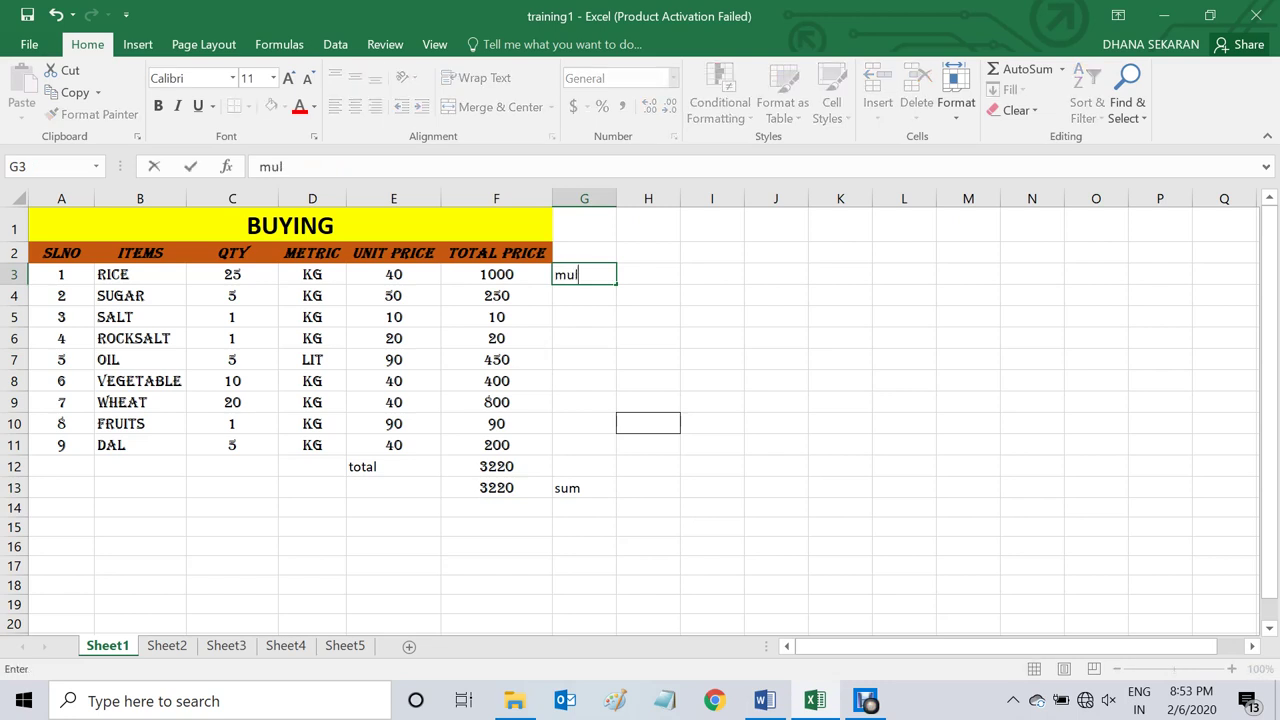
{"action": "type", "text": "tiply"}
{"action": "left_click", "coordinate": [712, 423]}
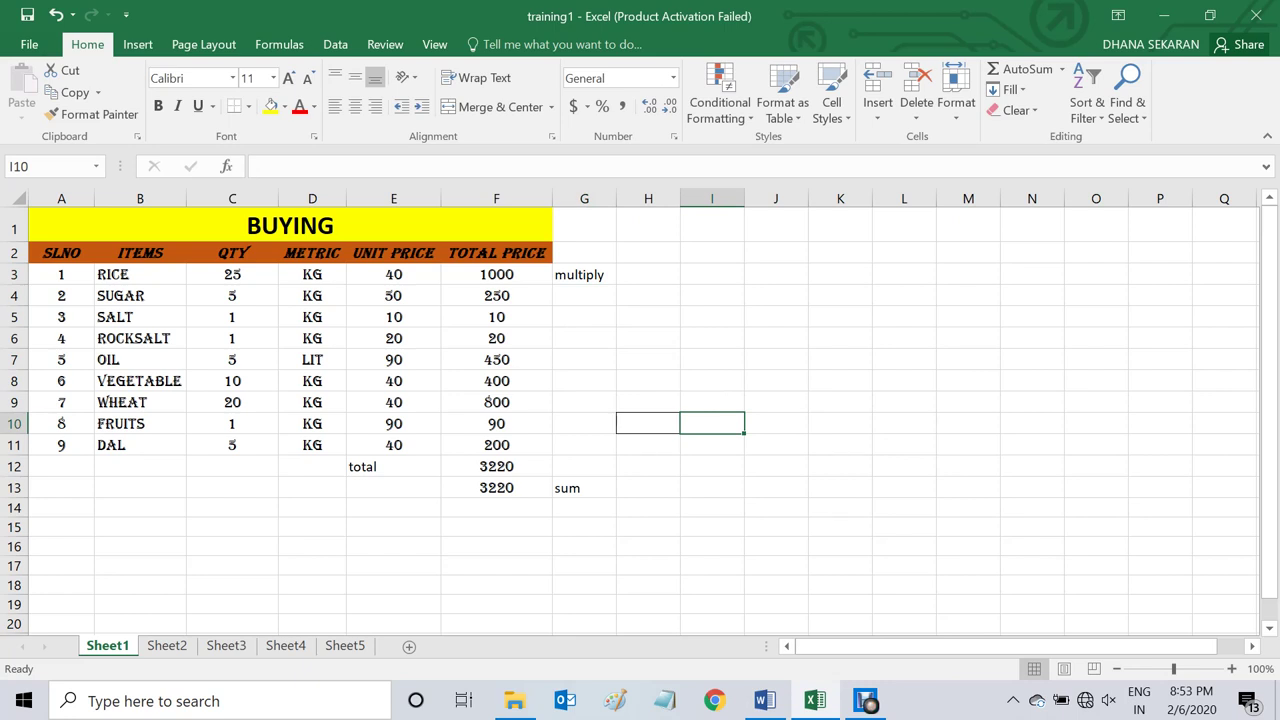
{"action": "left_click", "coordinate": [584, 508]}
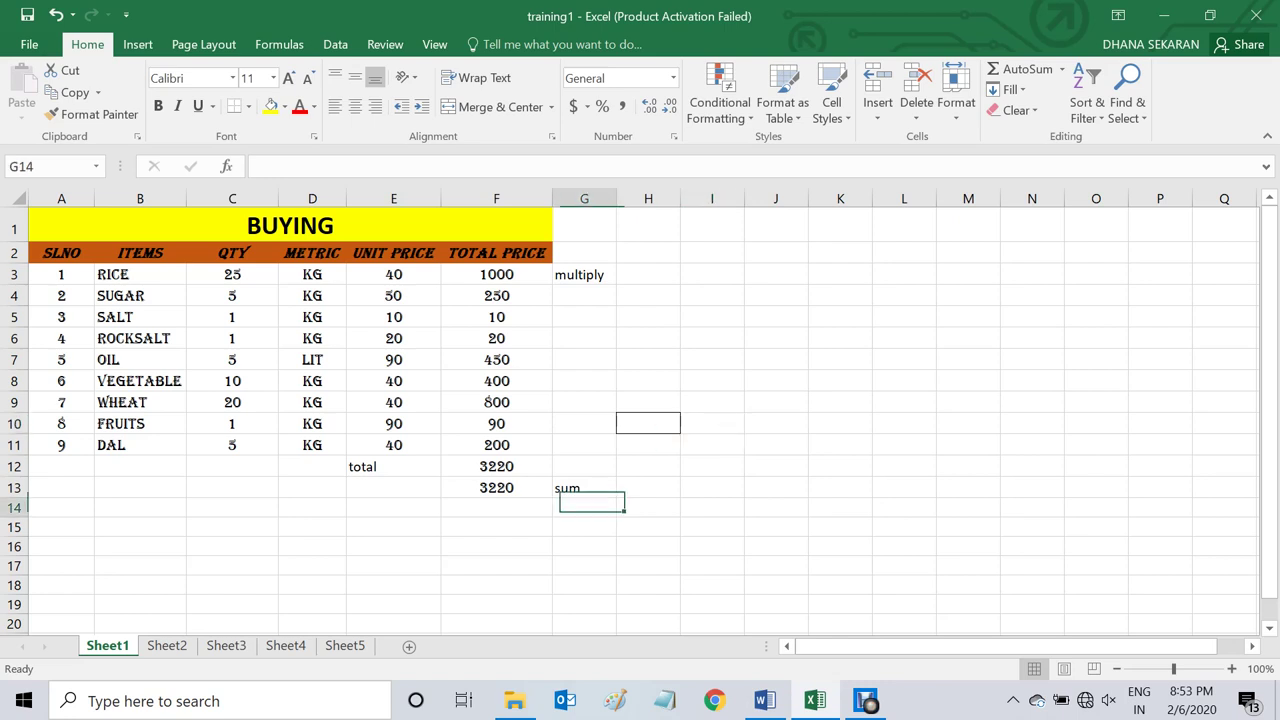
{"action": "type", "text": "mi"}
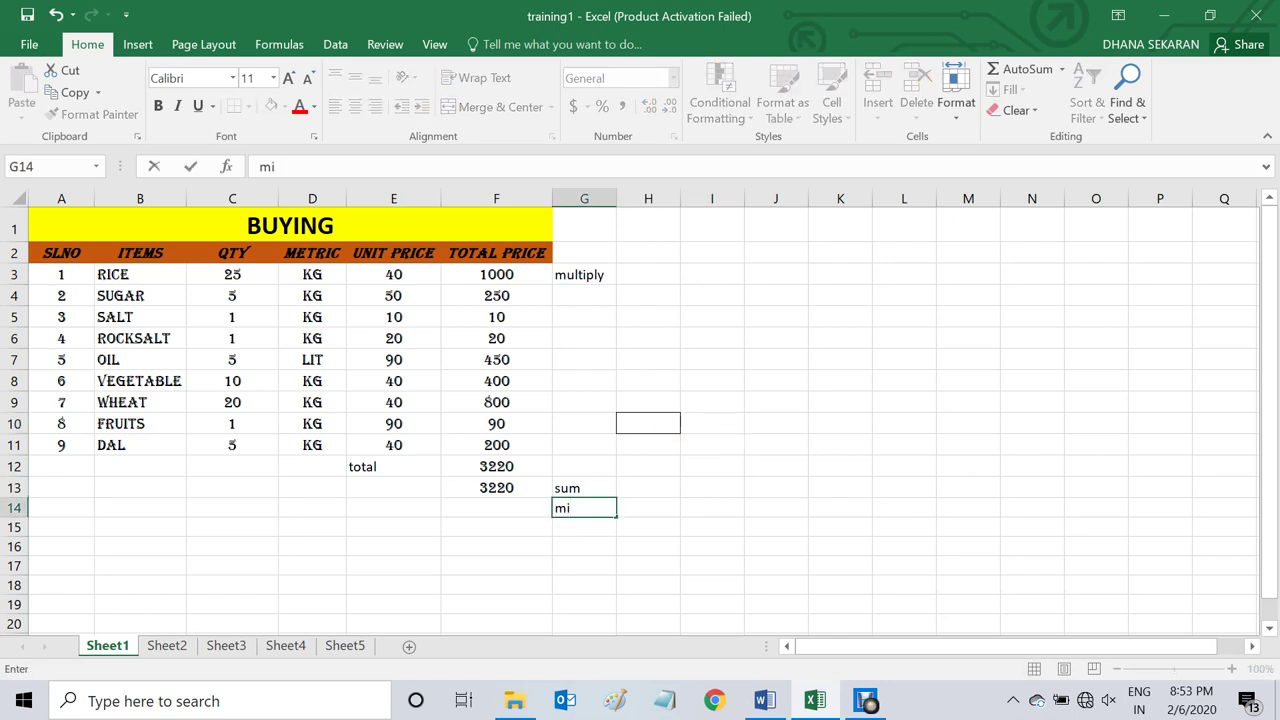
{"action": "type", "text": "n"}
Enter =MIN(F3:F11) in F14 so it shows the smallest total, 10
{"action": "key", "text": "Left"}
{"action": "type", "text": "="}
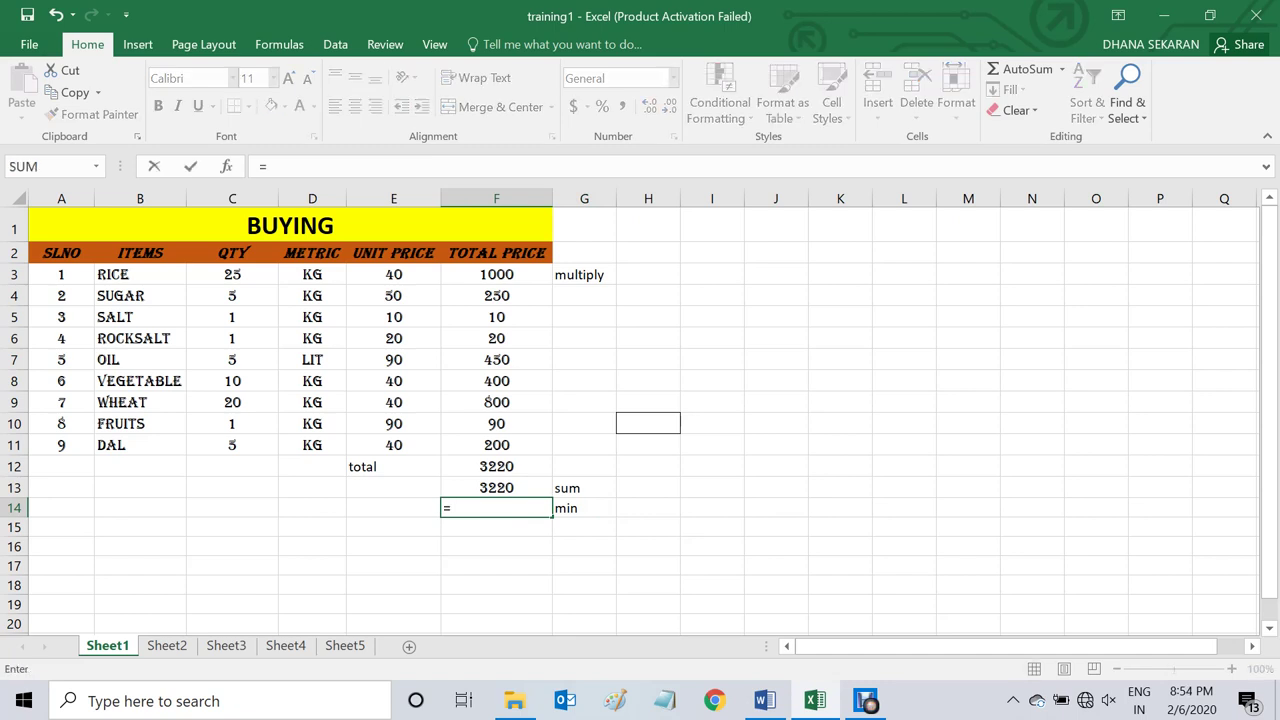
{"action": "type", "text": "min"}
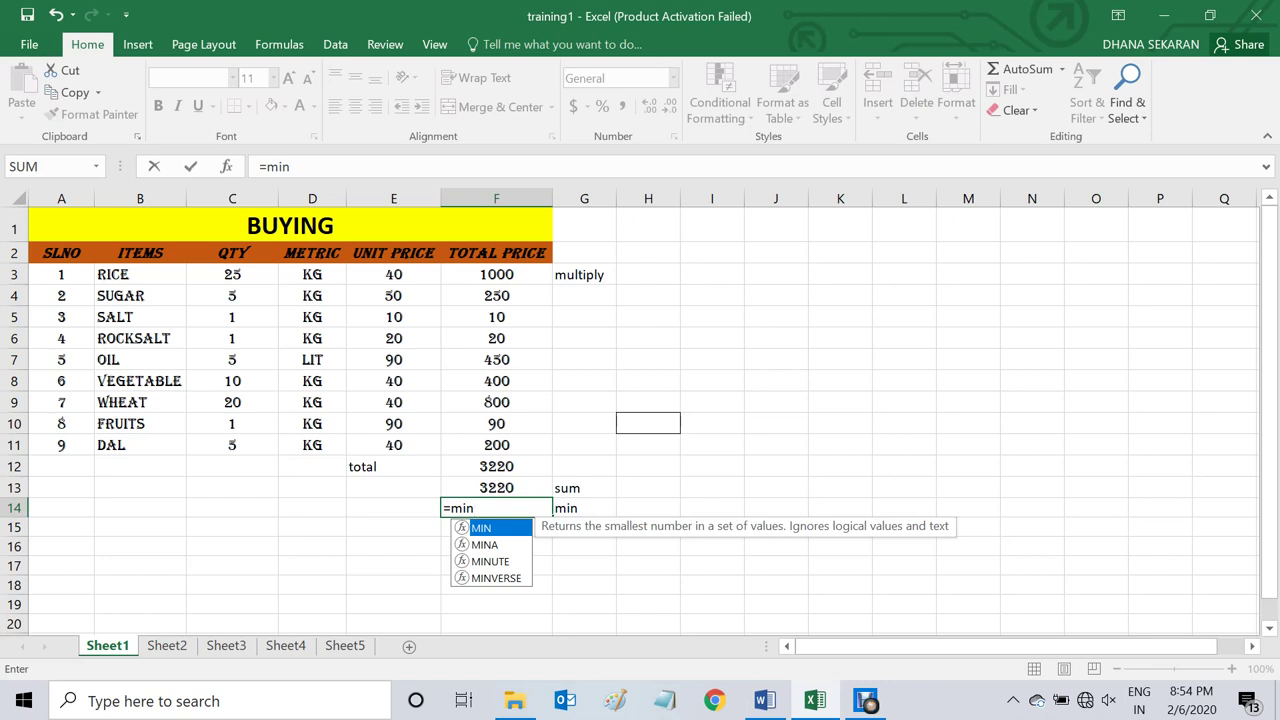
{"action": "type", "text": "("}
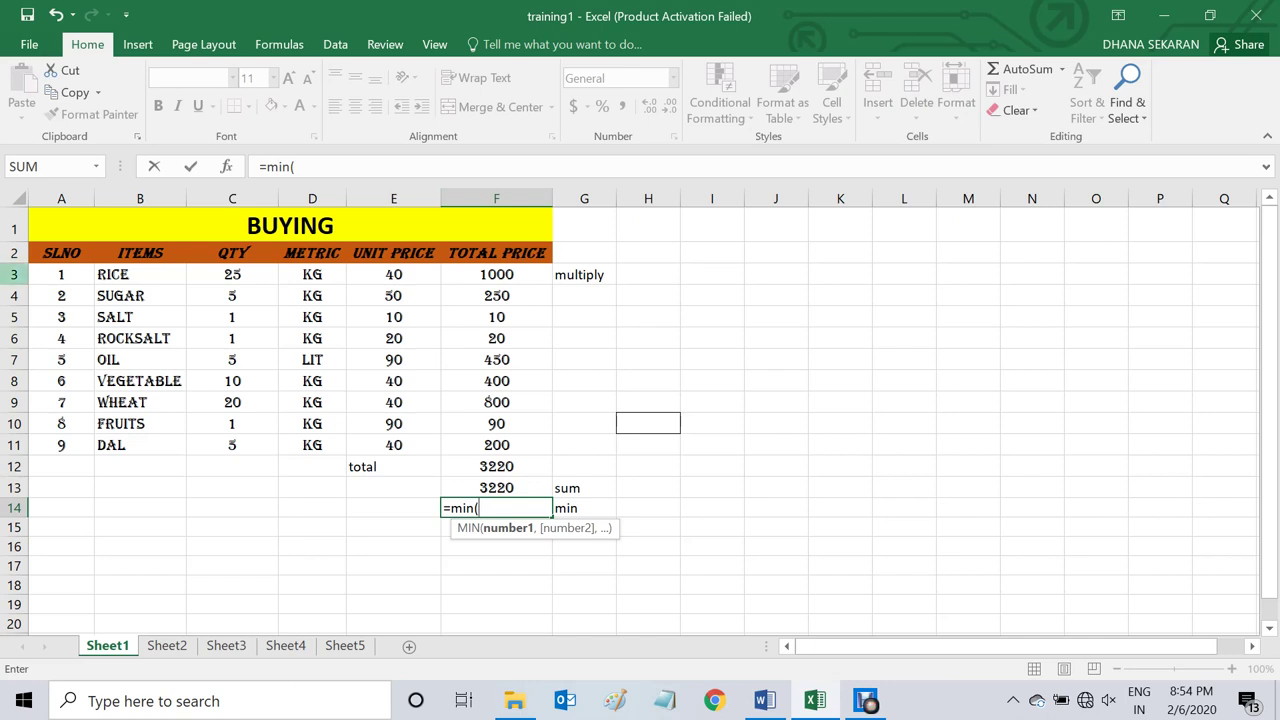
{"action": "type", "text": "f3"}
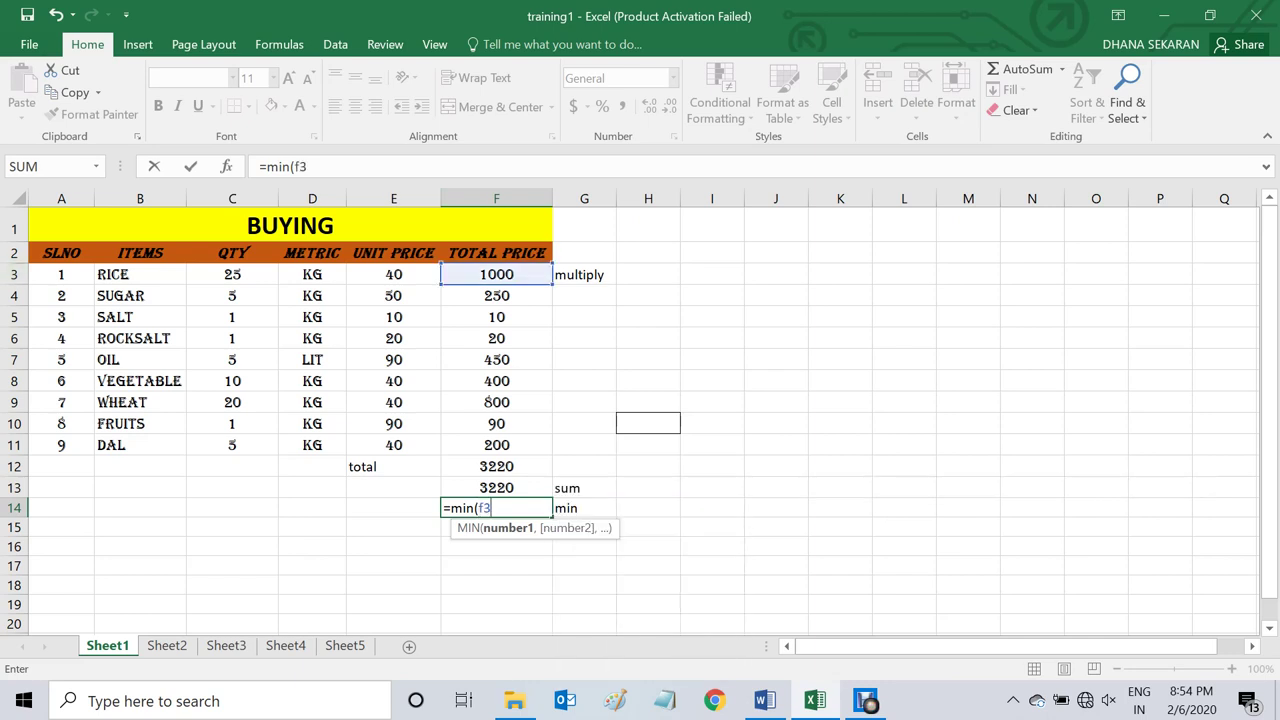
{"action": "type", "text": ":f11"}
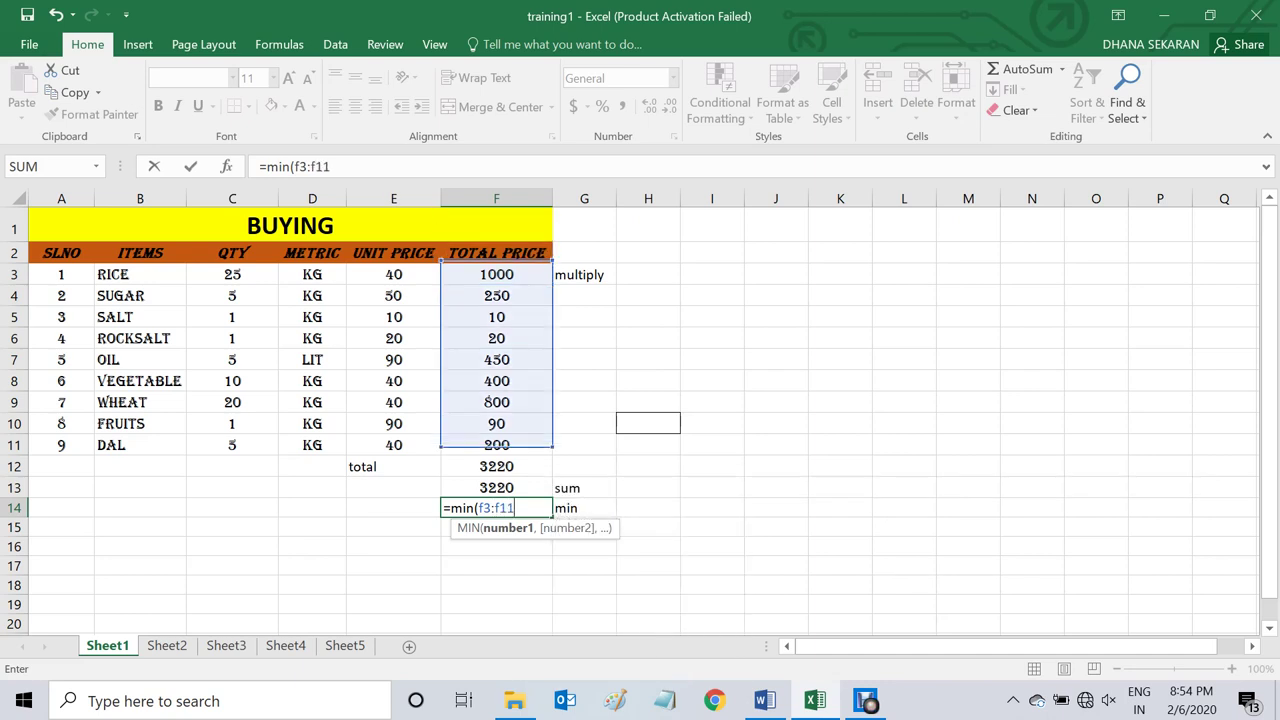
{"action": "type", "text": ")"}
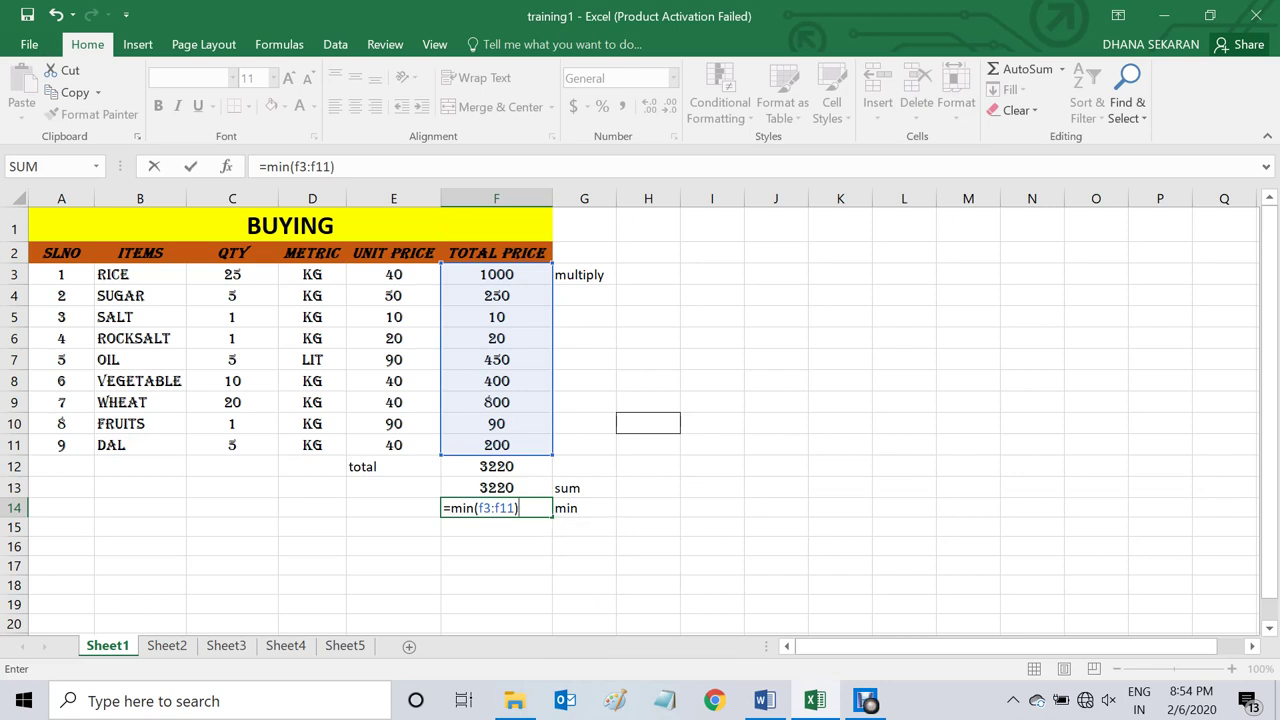
{"action": "key", "text": "Return"}
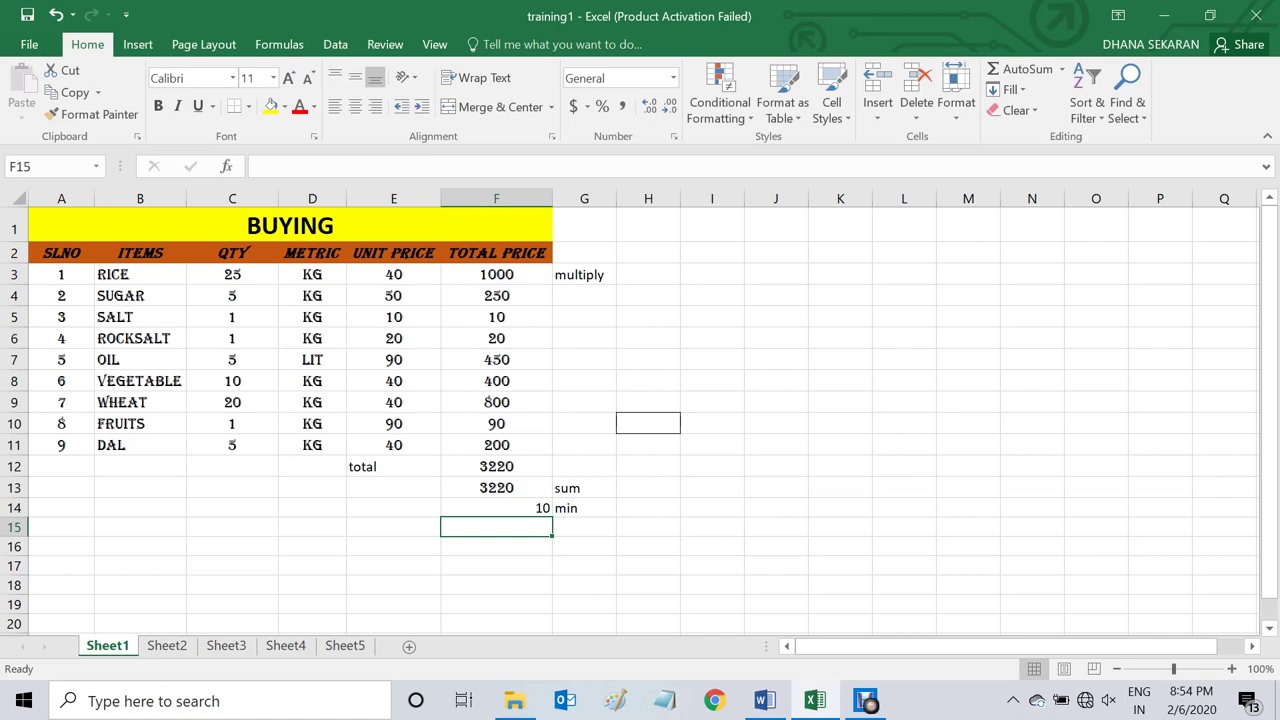
{"action": "left_click", "coordinate": [496, 508]}
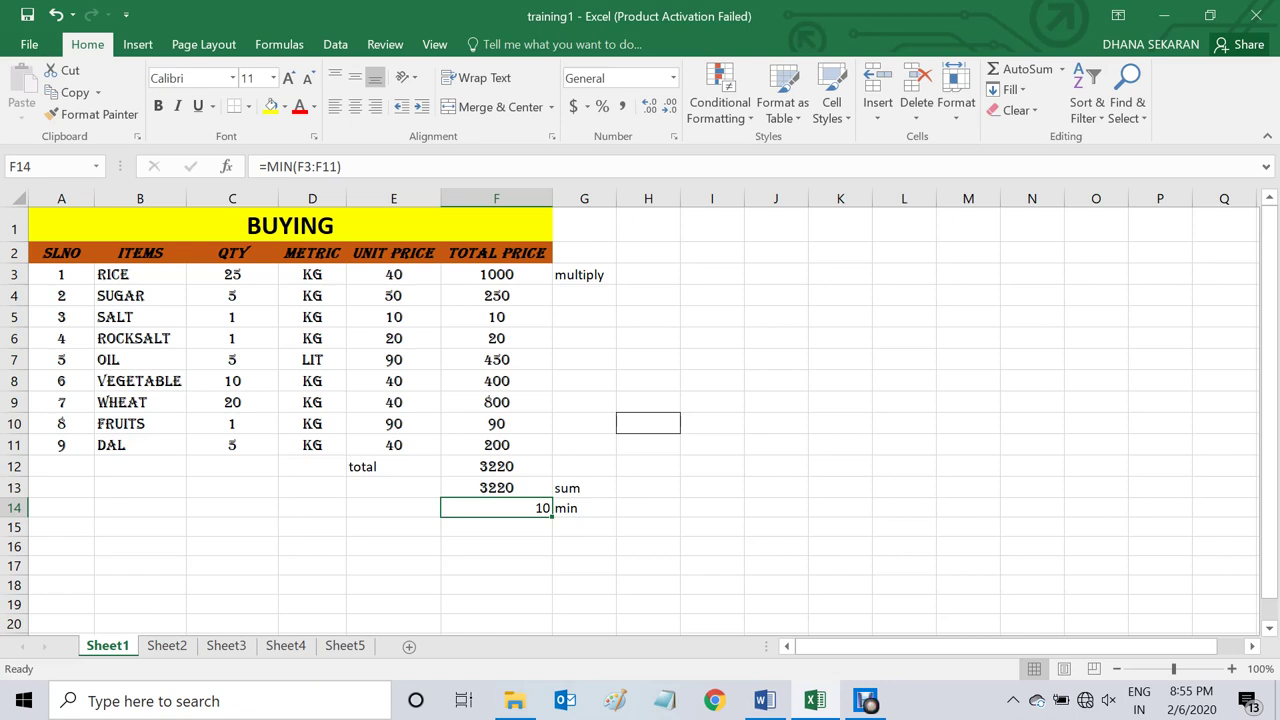
Type the label 'max' into G15
{"action": "left_click", "coordinate": [496, 527]}
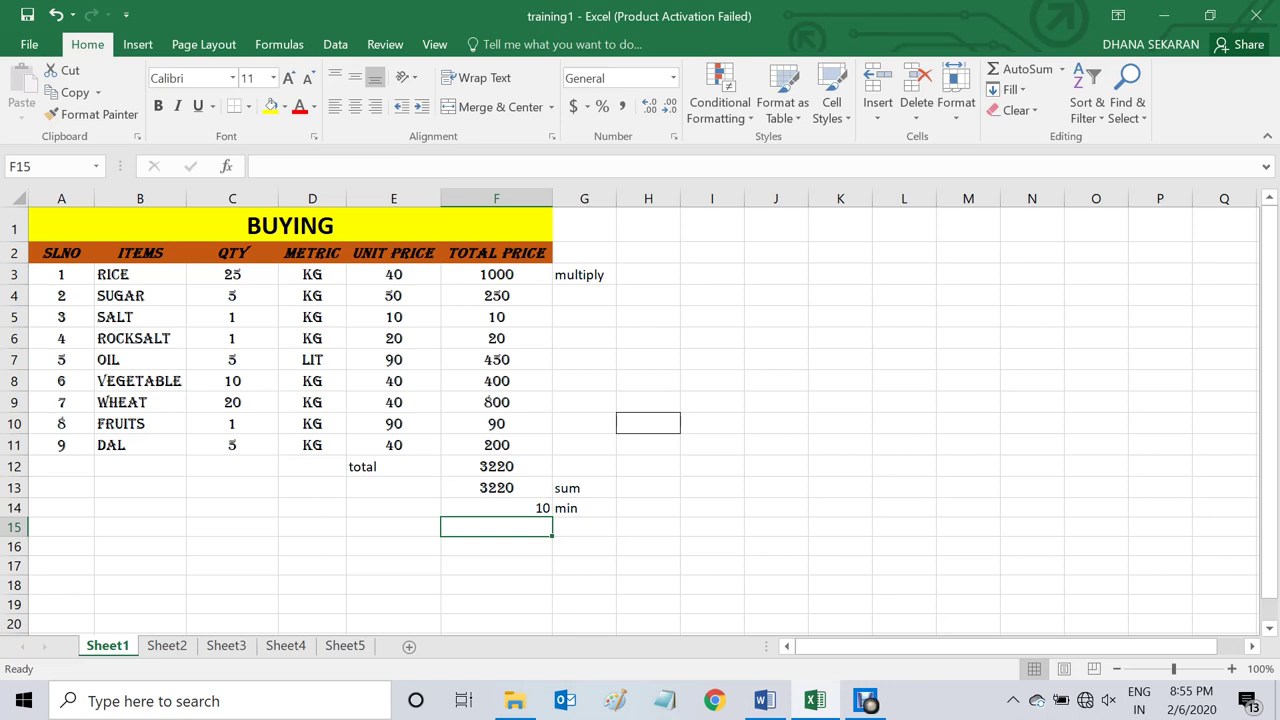
{"action": "left_click", "coordinate": [584, 527]}
{"action": "type", "text": "max"}
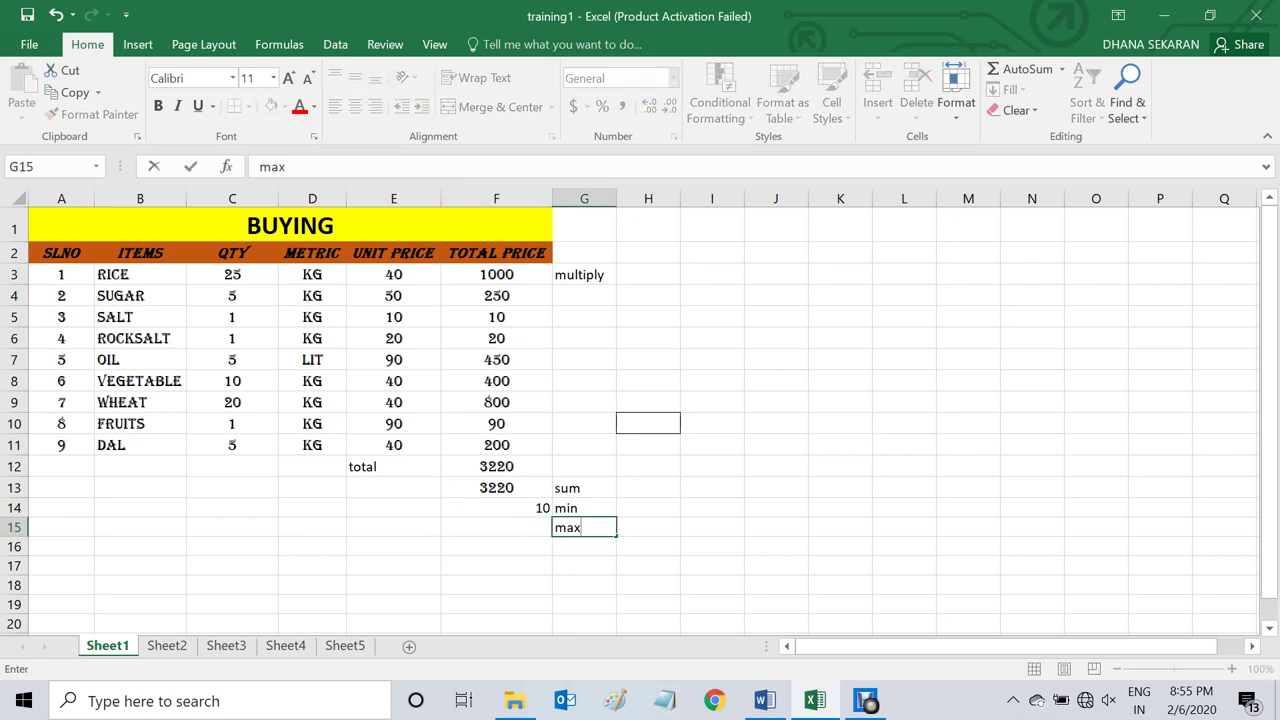
Enter =MAX(F3:F11) in F15 so it shows the largest total, 1000
{"action": "left_click", "coordinate": [496, 527]}
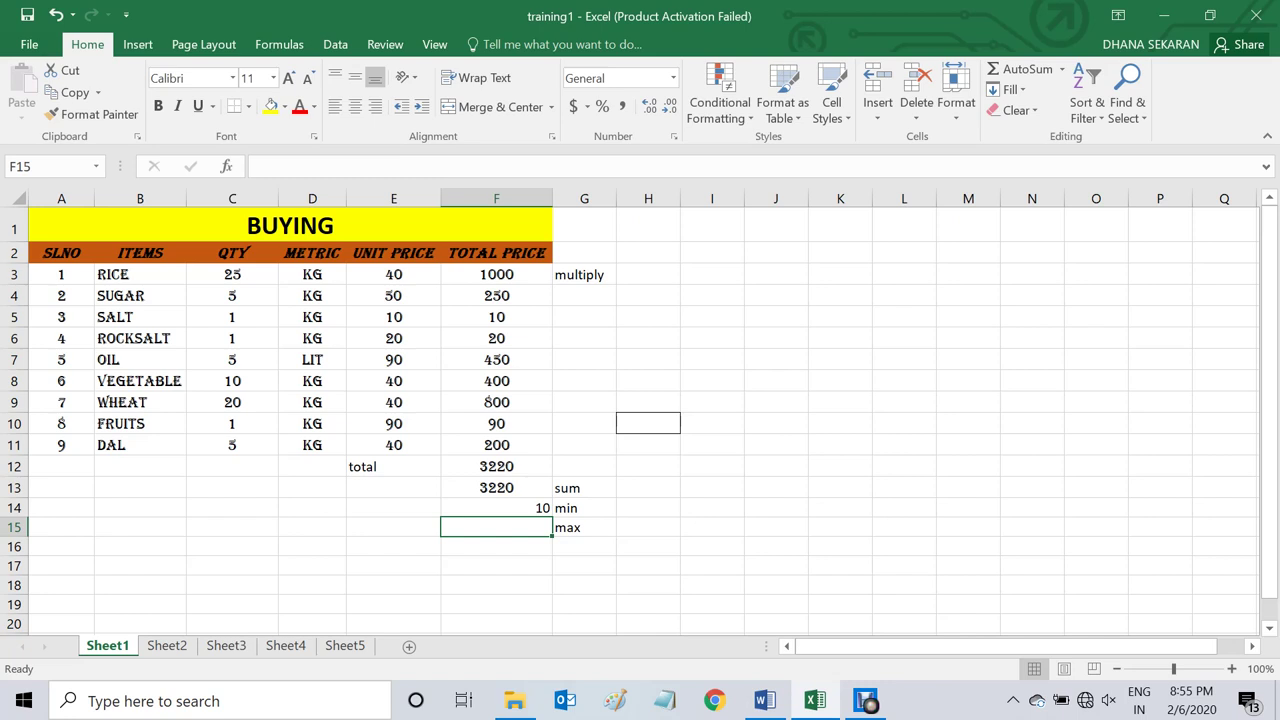
{"action": "type", "text": "="}
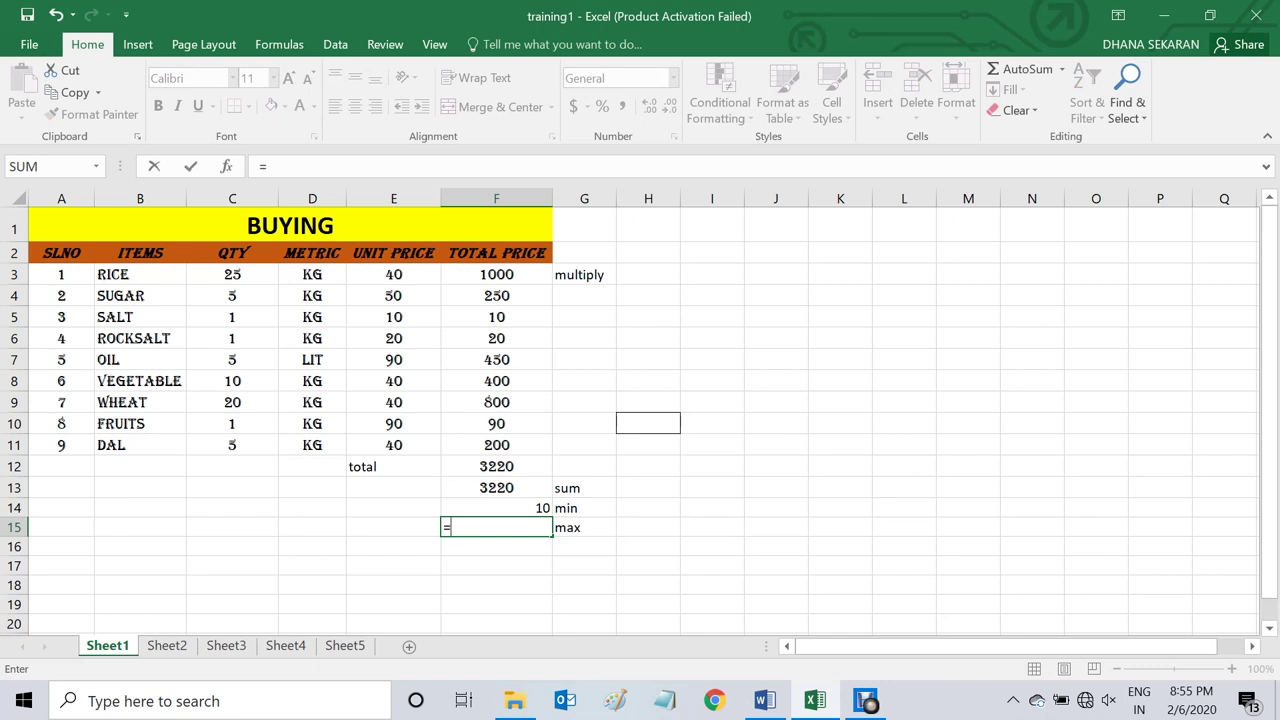
{"action": "type", "text": "max"}
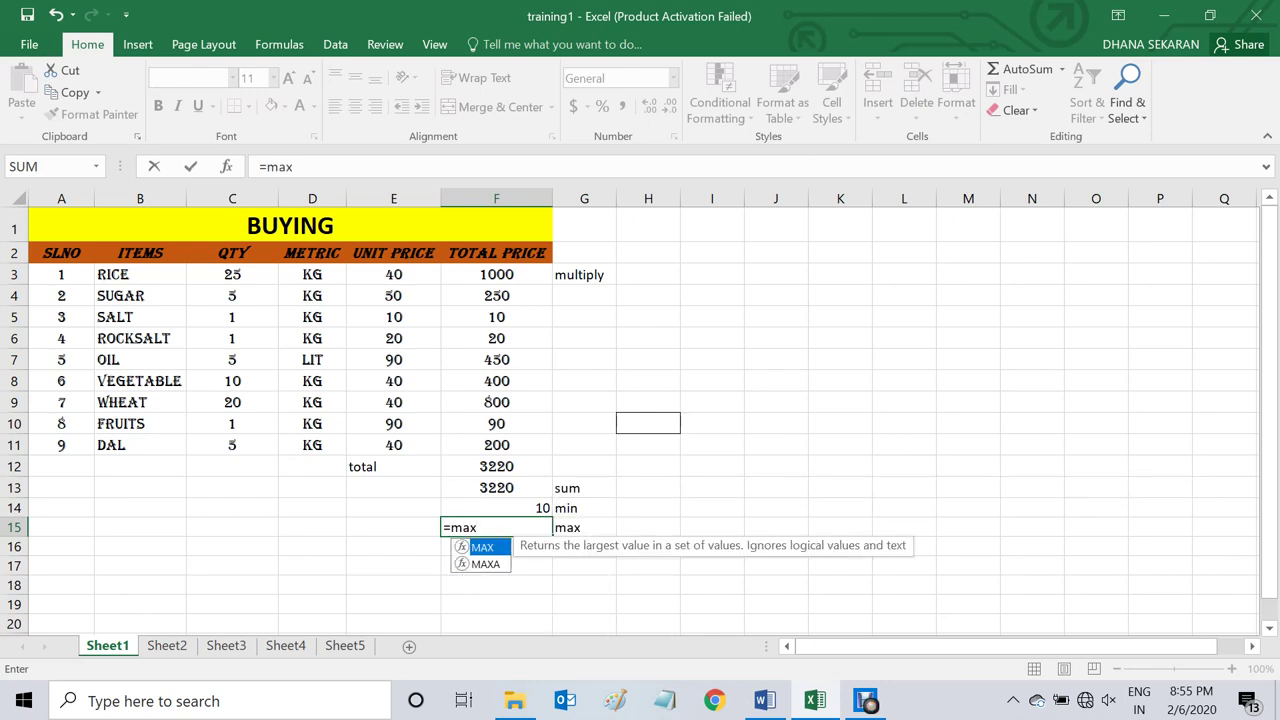
{"action": "type", "text": "("}
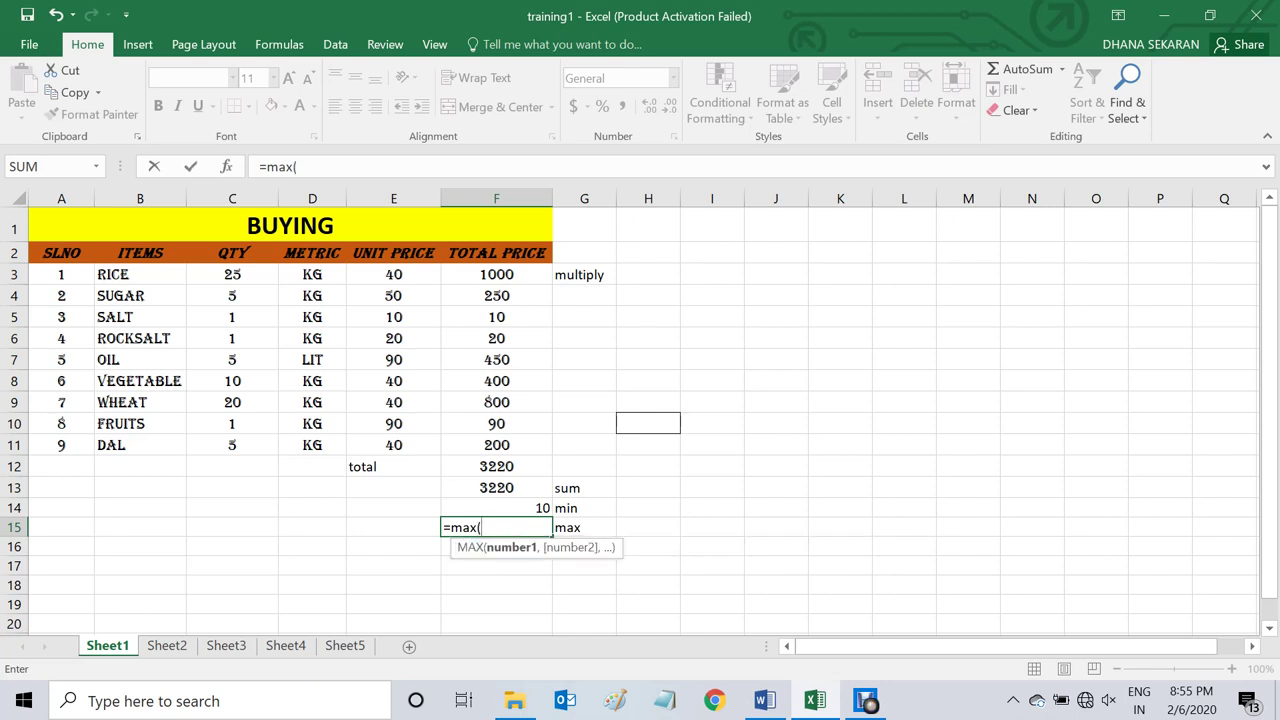
{"action": "type", "text": "f"}
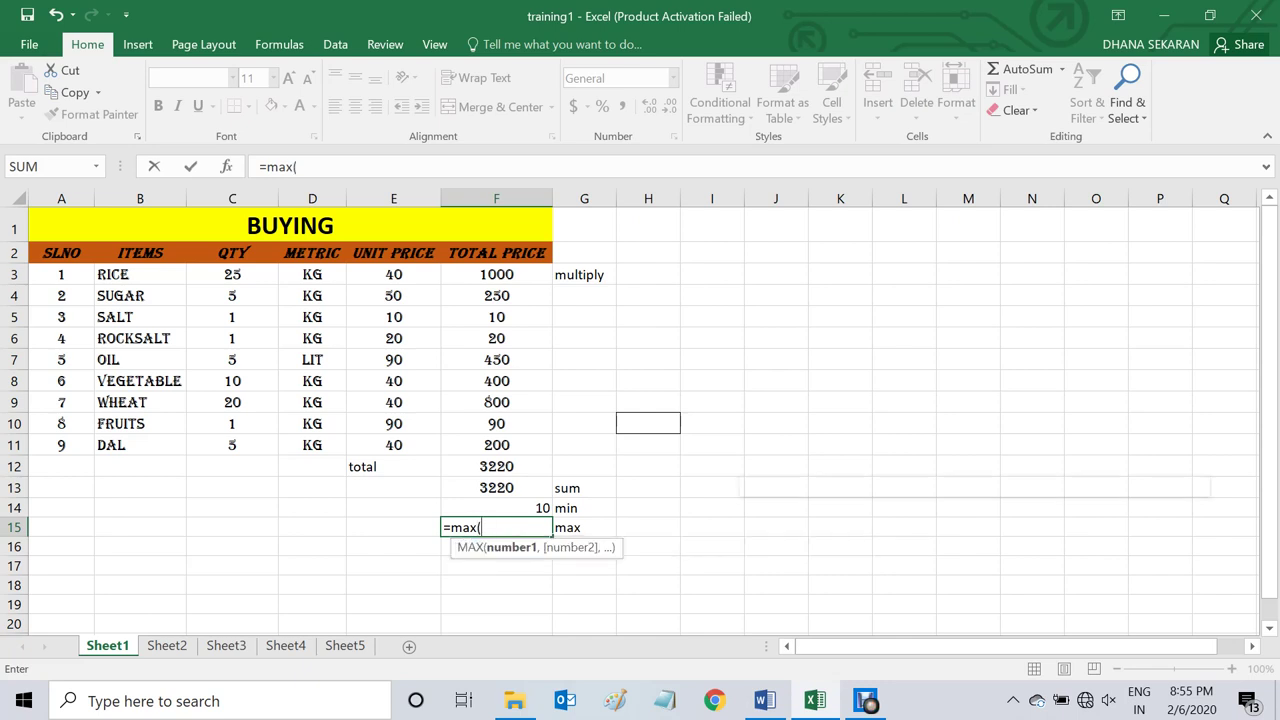
{"action": "type", "text": "3"}
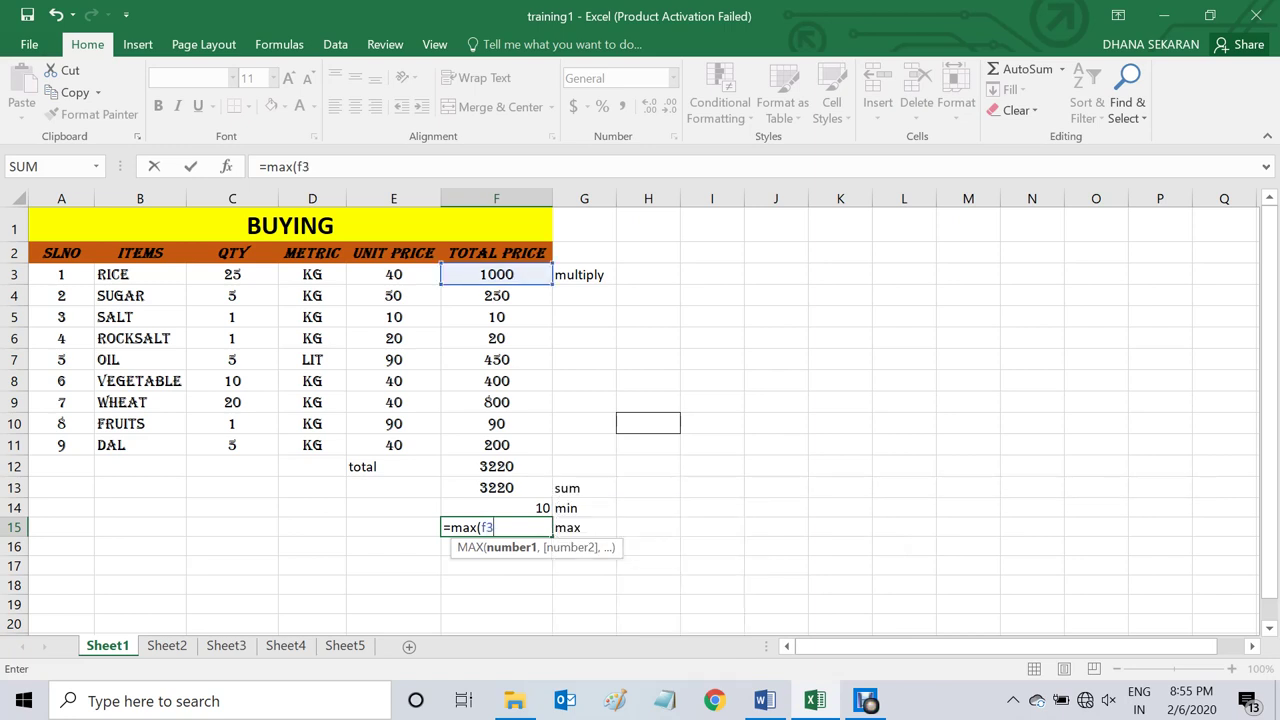
{"action": "type", "text": ":f11"}
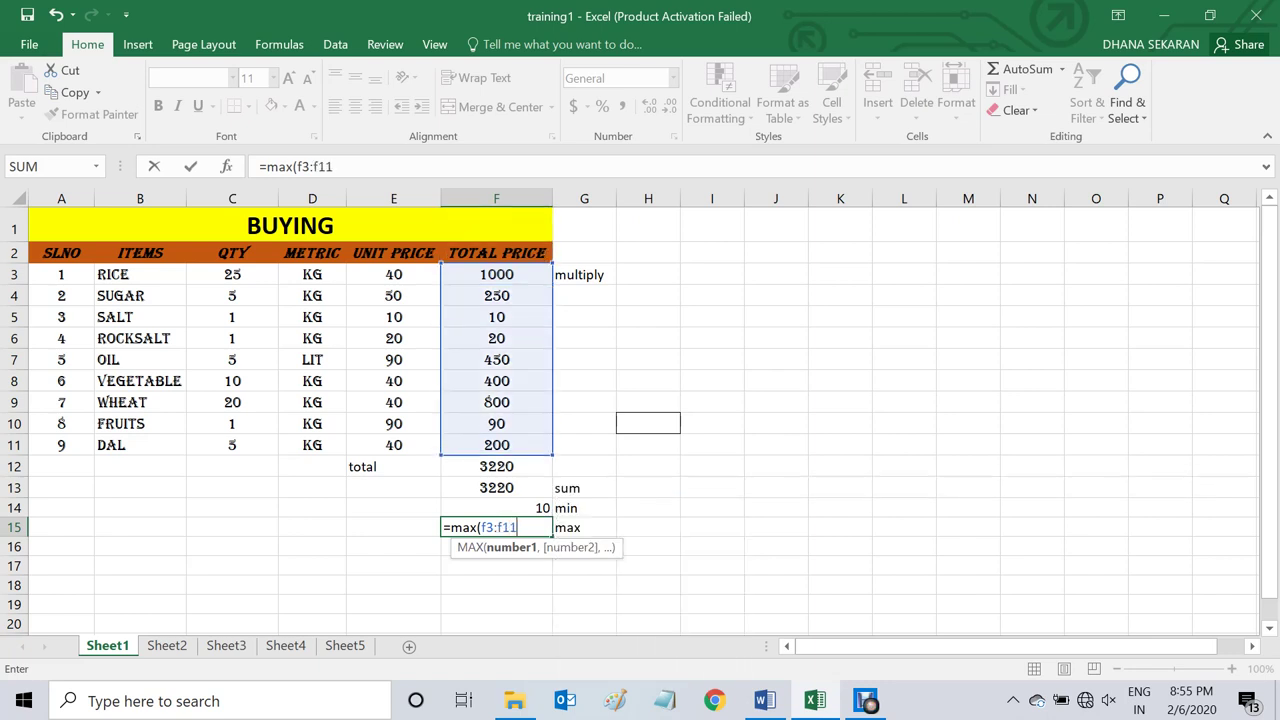
{"action": "type", "text": ")"}
{"action": "key", "text": "Return"}
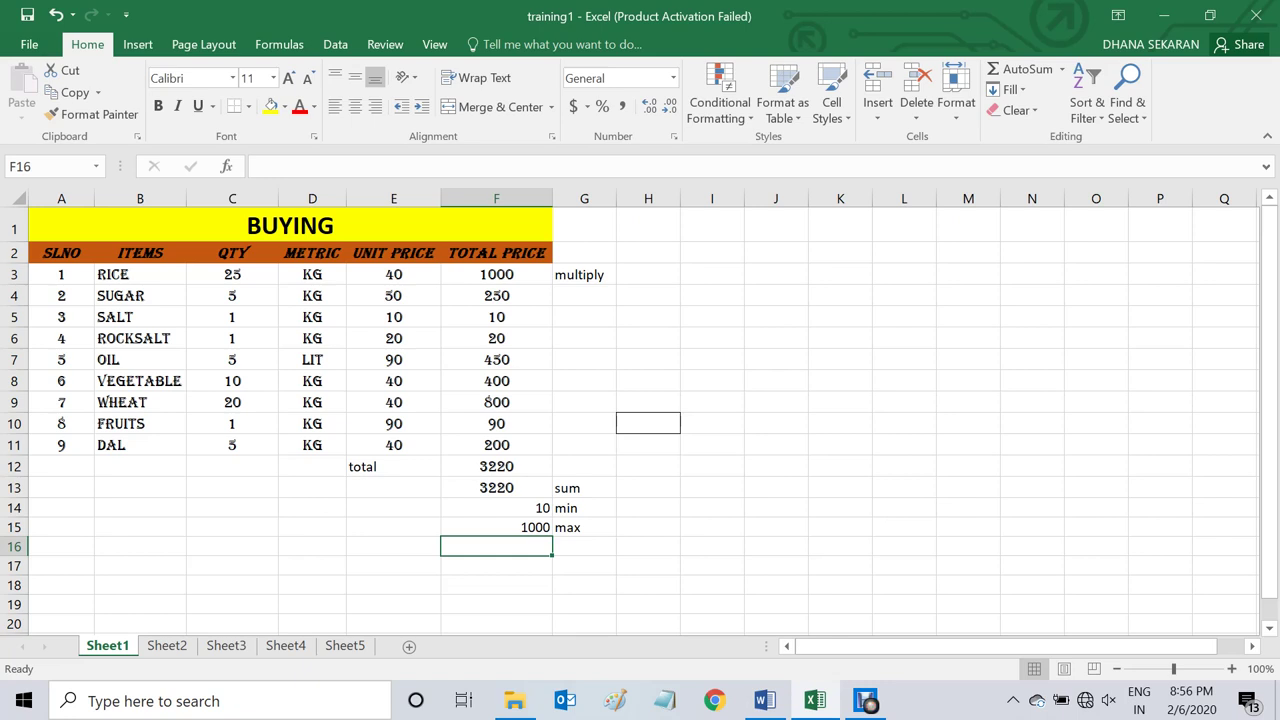
{"action": "left_click", "coordinate": [584, 565]}
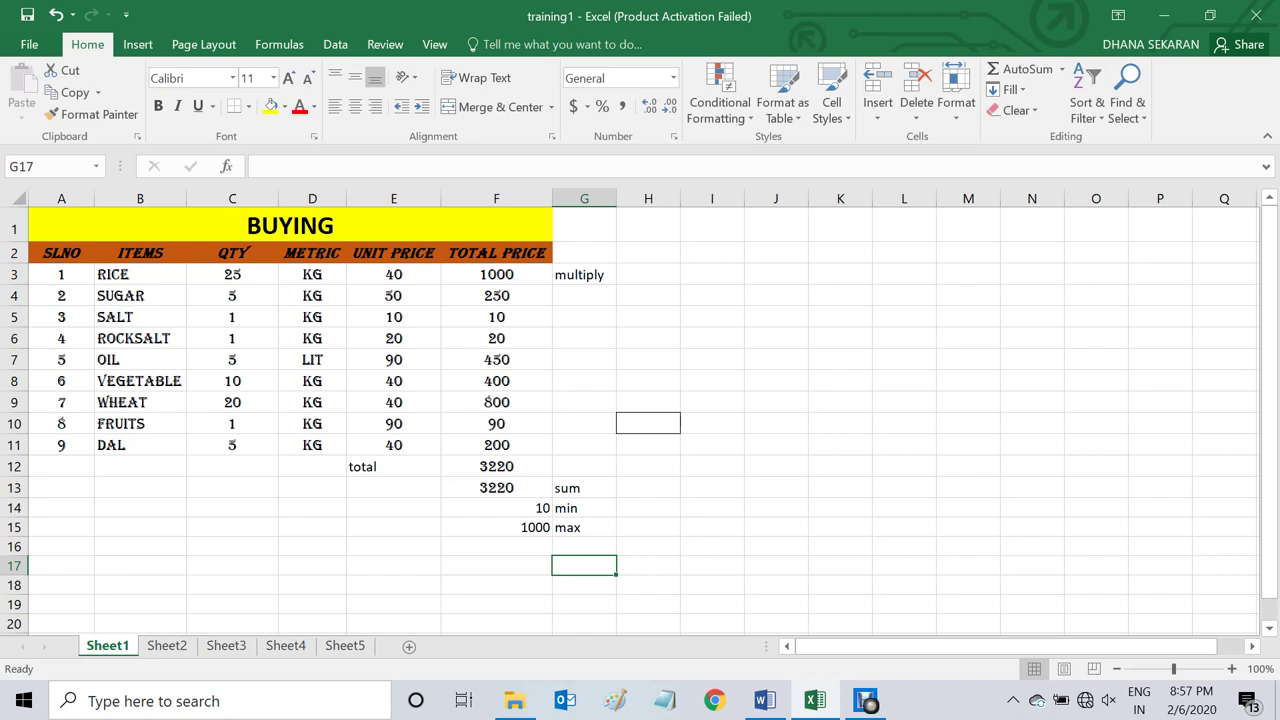
Label G16 'avg' and enter =AVERAGE(F3:F11) in F16, giving 357.7777778
{"action": "left_click", "coordinate": [584, 546]}
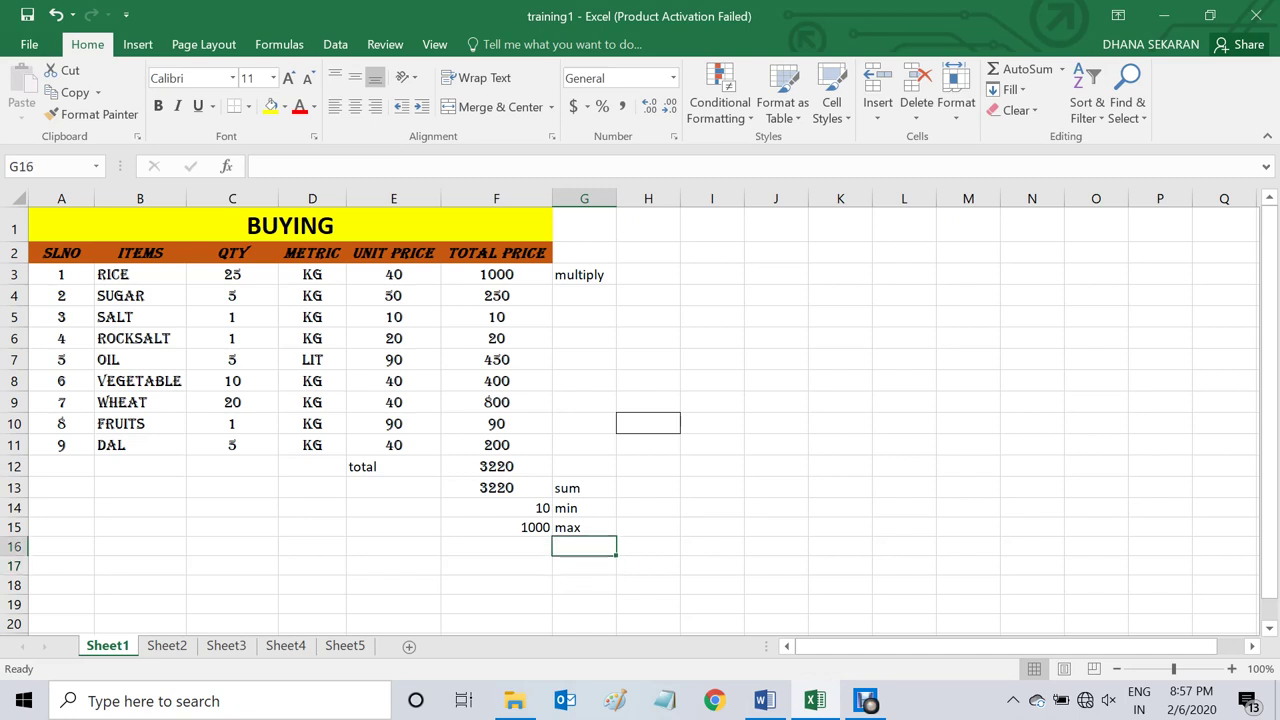
{"action": "type", "text": "avg"}
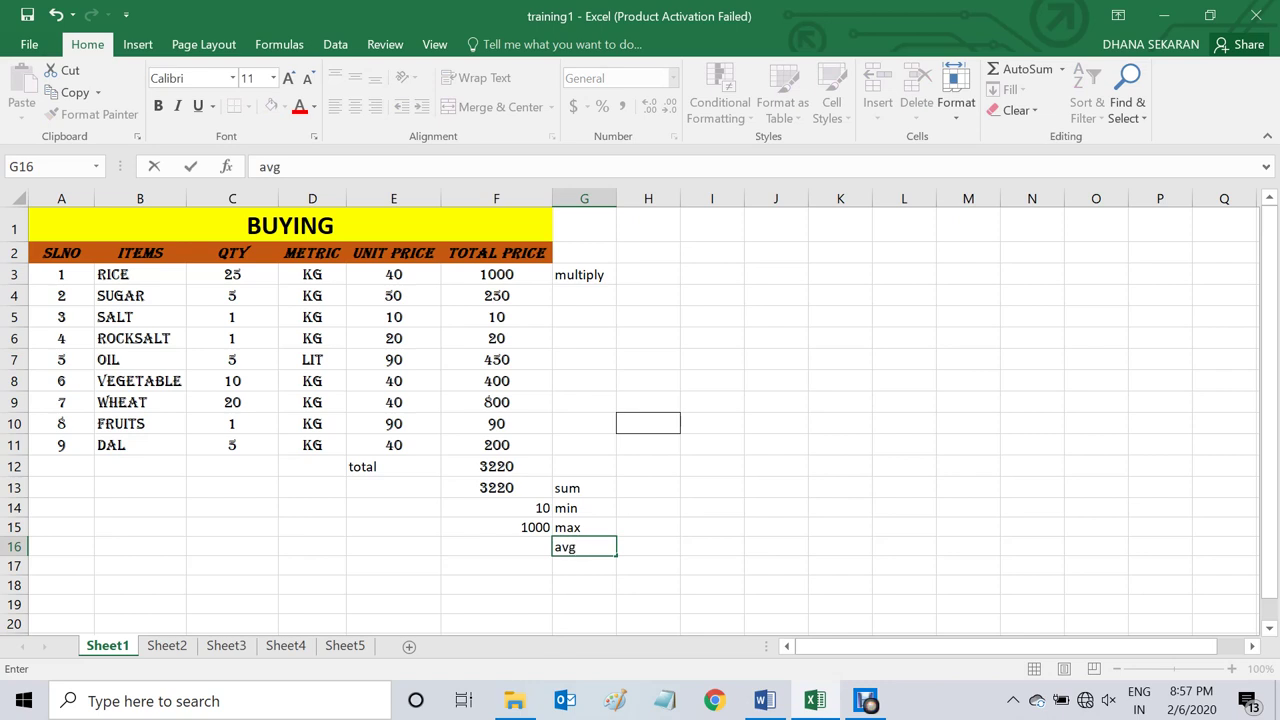
{"action": "key", "text": "Left"}
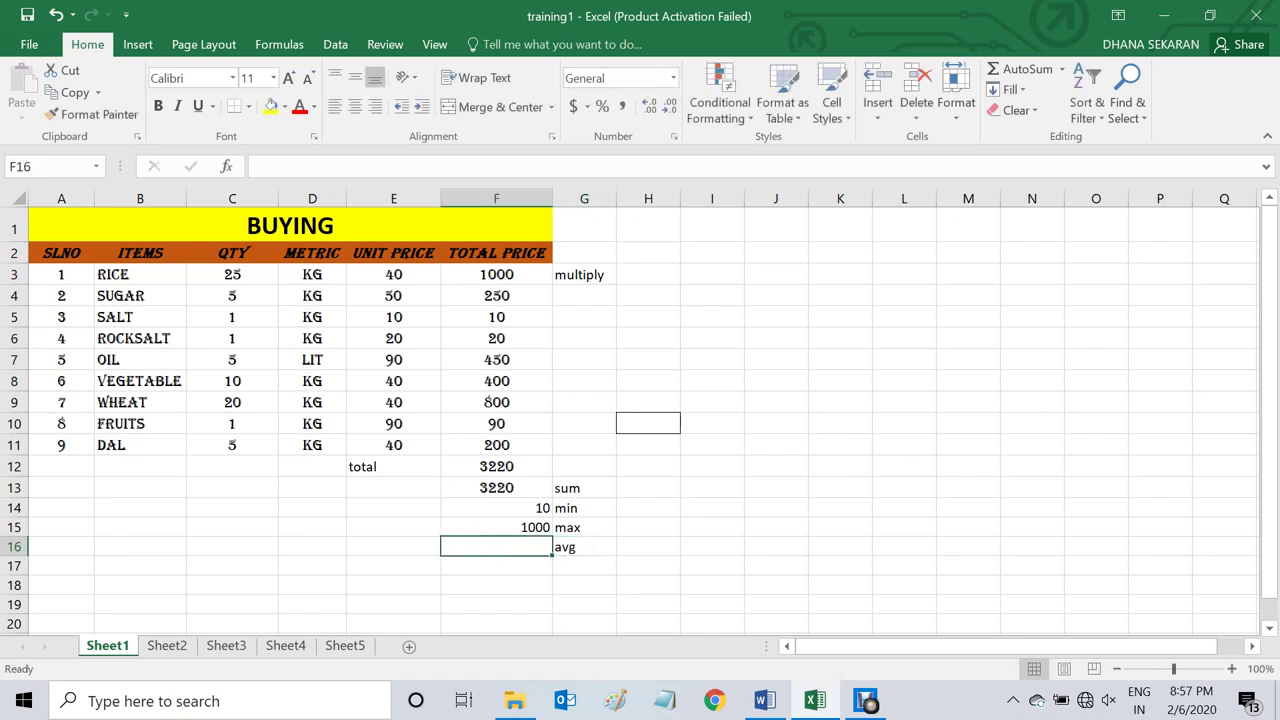
{"action": "type", "text": "="}
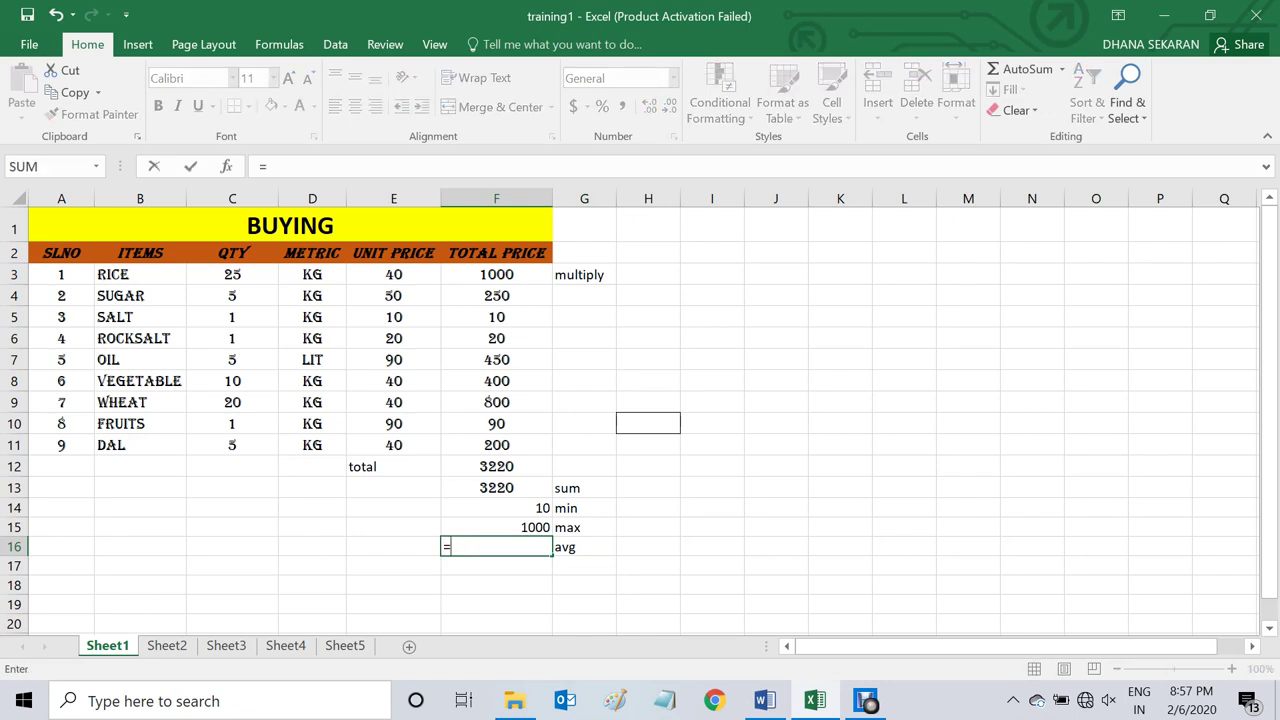
{"action": "type", "text": "ave"}
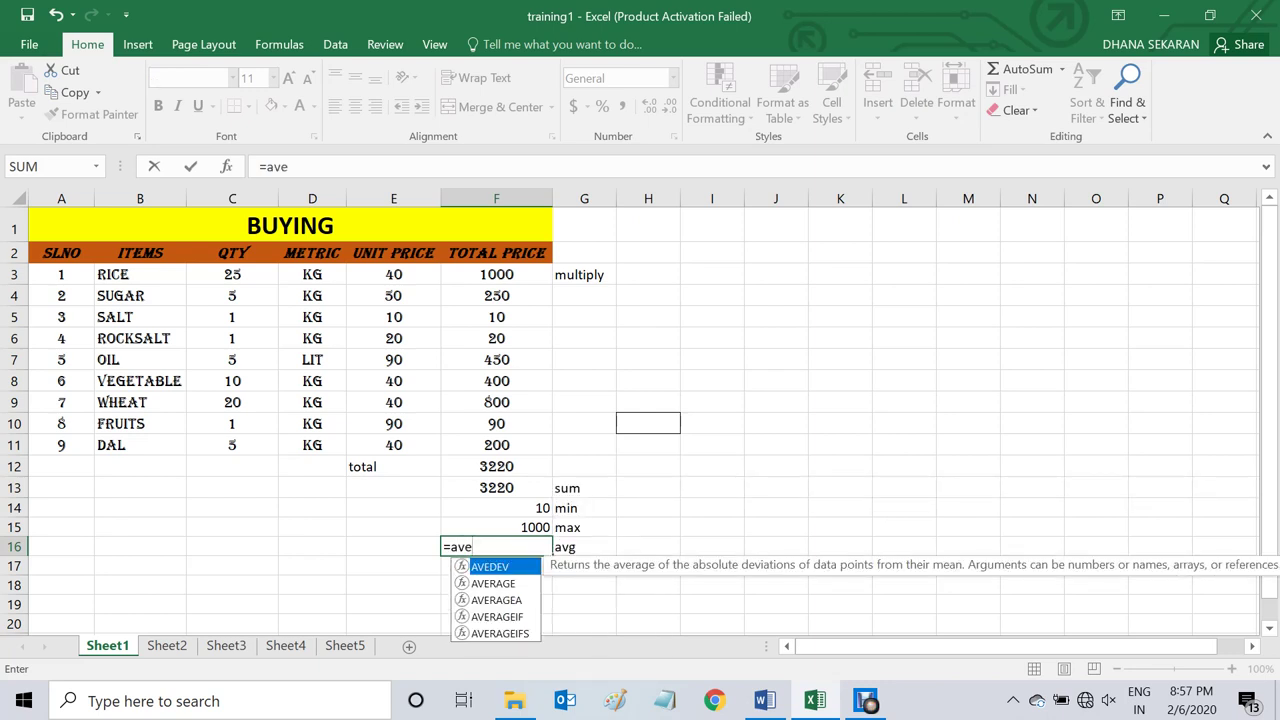
{"action": "type", "text": "ra"}
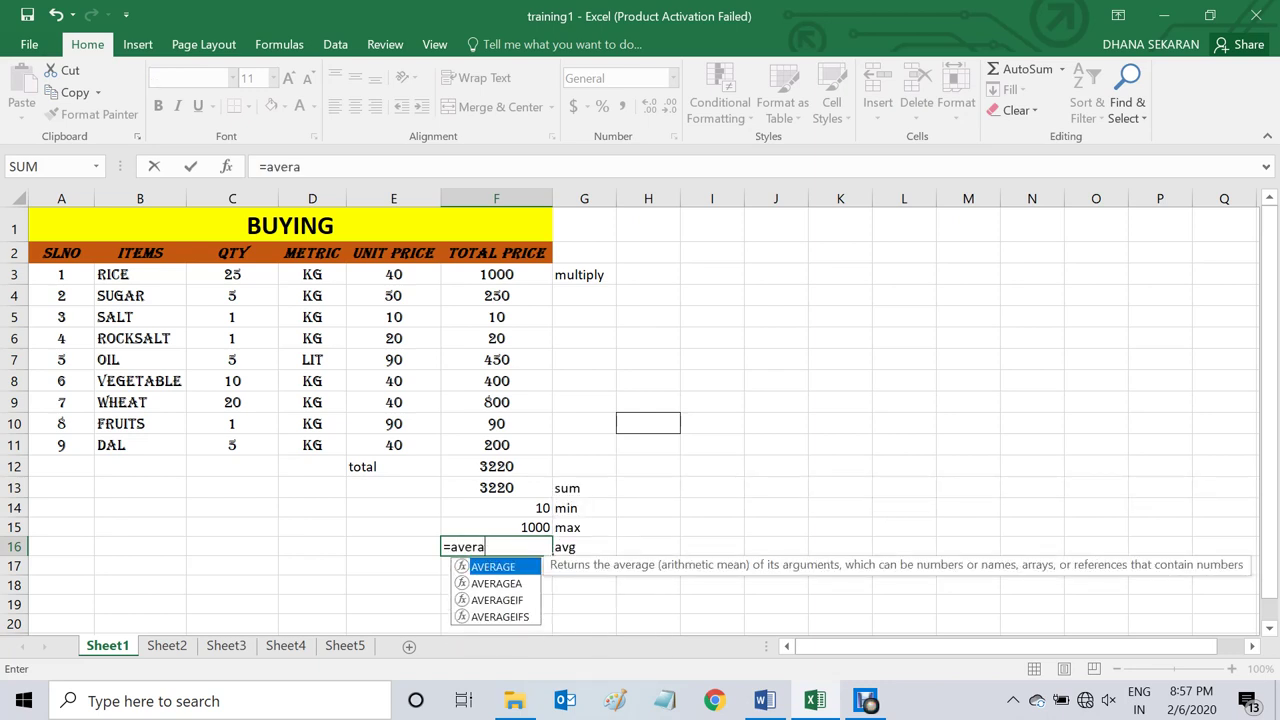
{"action": "type", "text": "ge("}
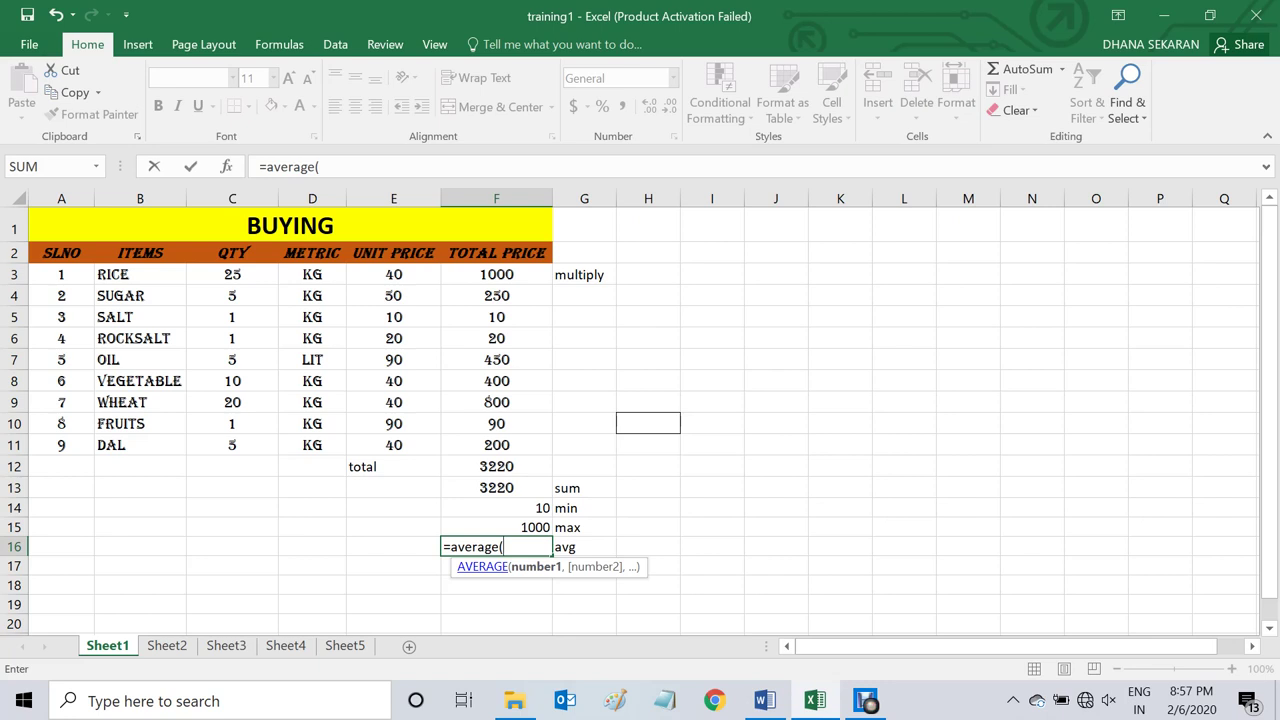
{"action": "type", "text": "f"}
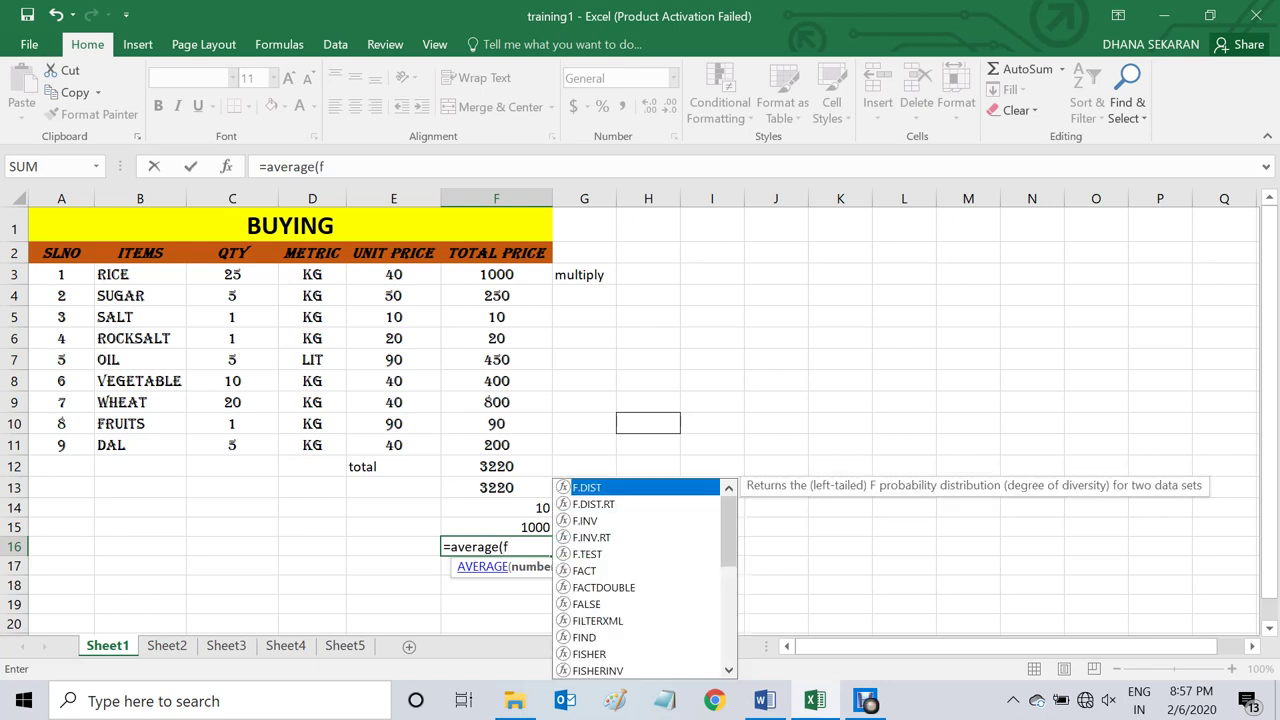
{"action": "type", "text": "3:"}
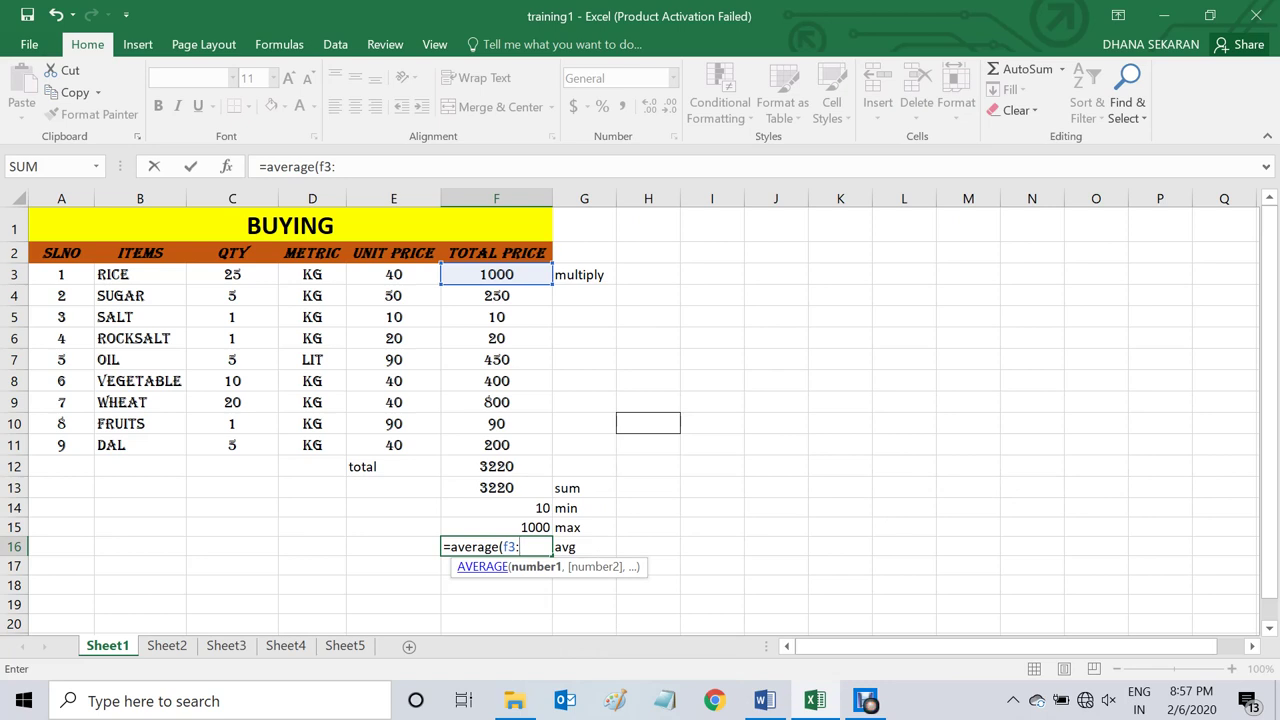
{"action": "type", "text": "f"}
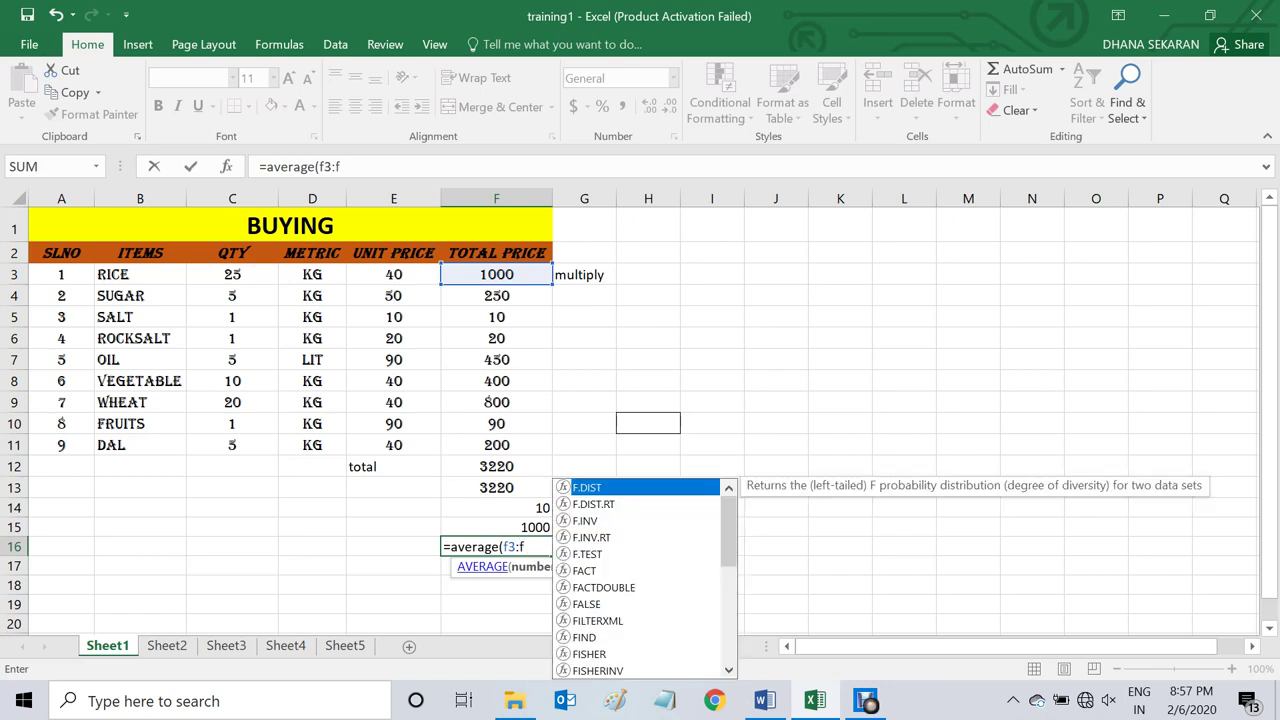
{"action": "type", "text": "11"}
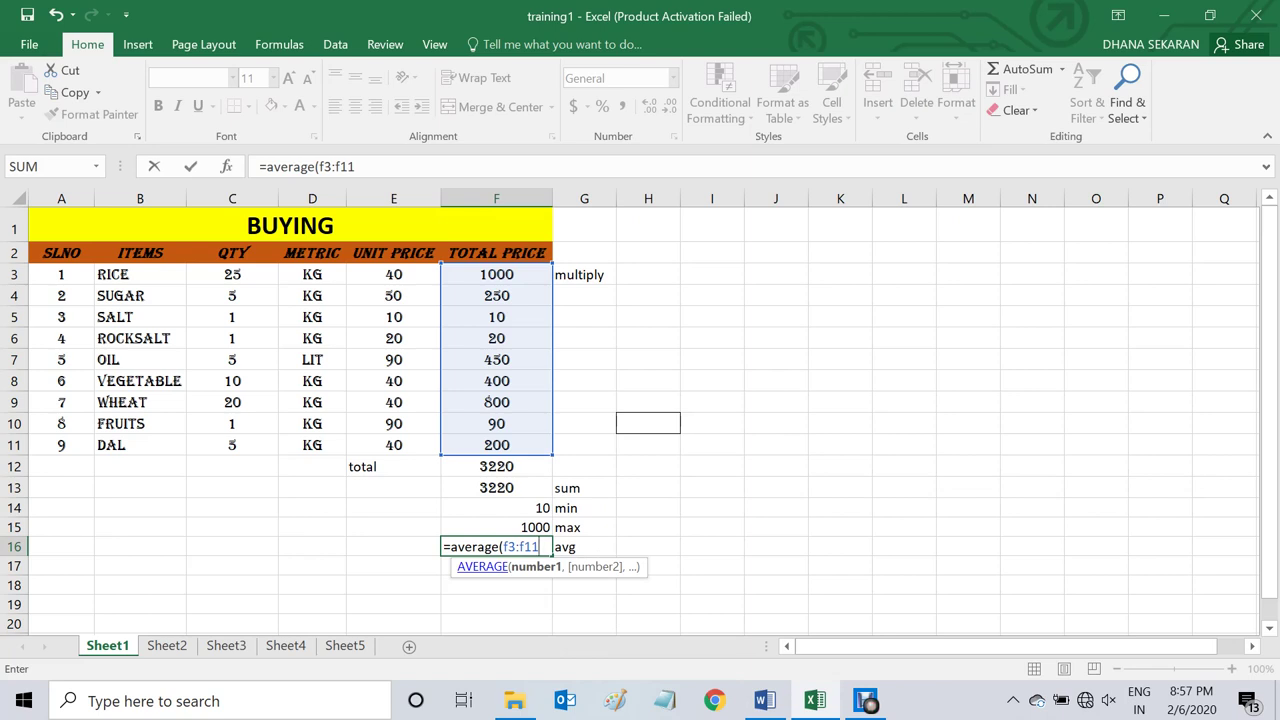
{"action": "type", "text": ")"}
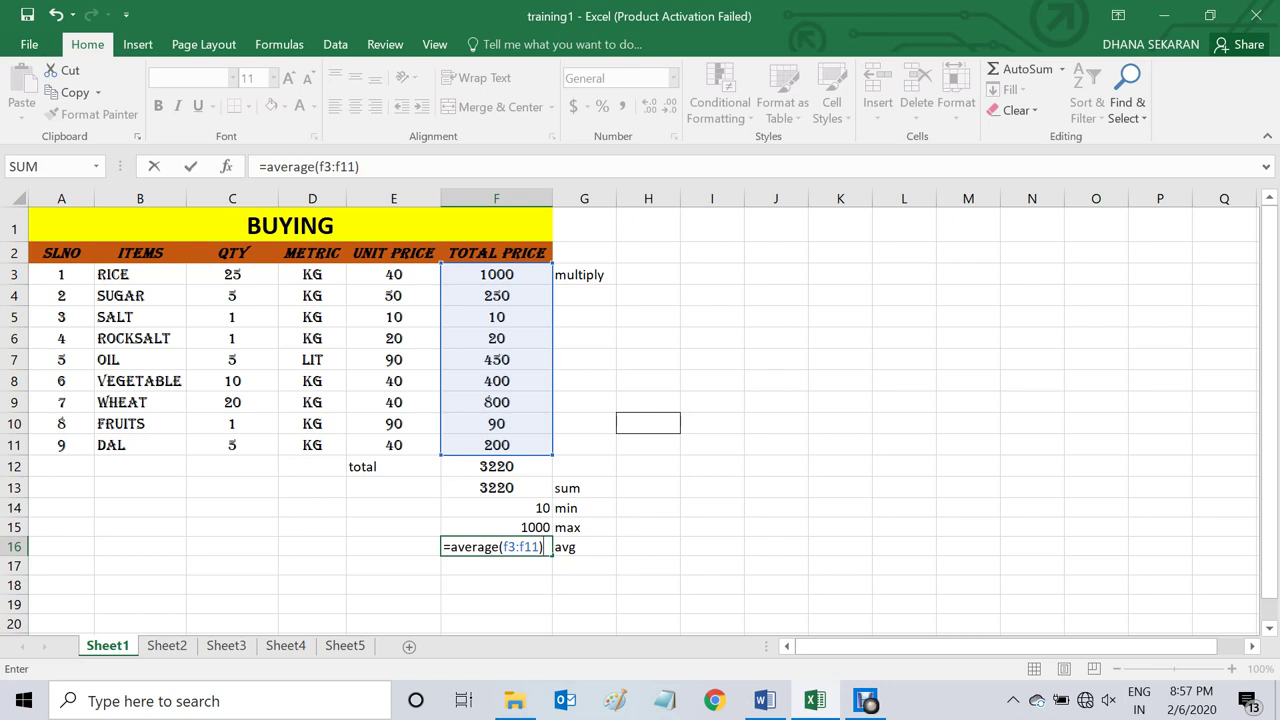
{"action": "key", "text": "Return"}
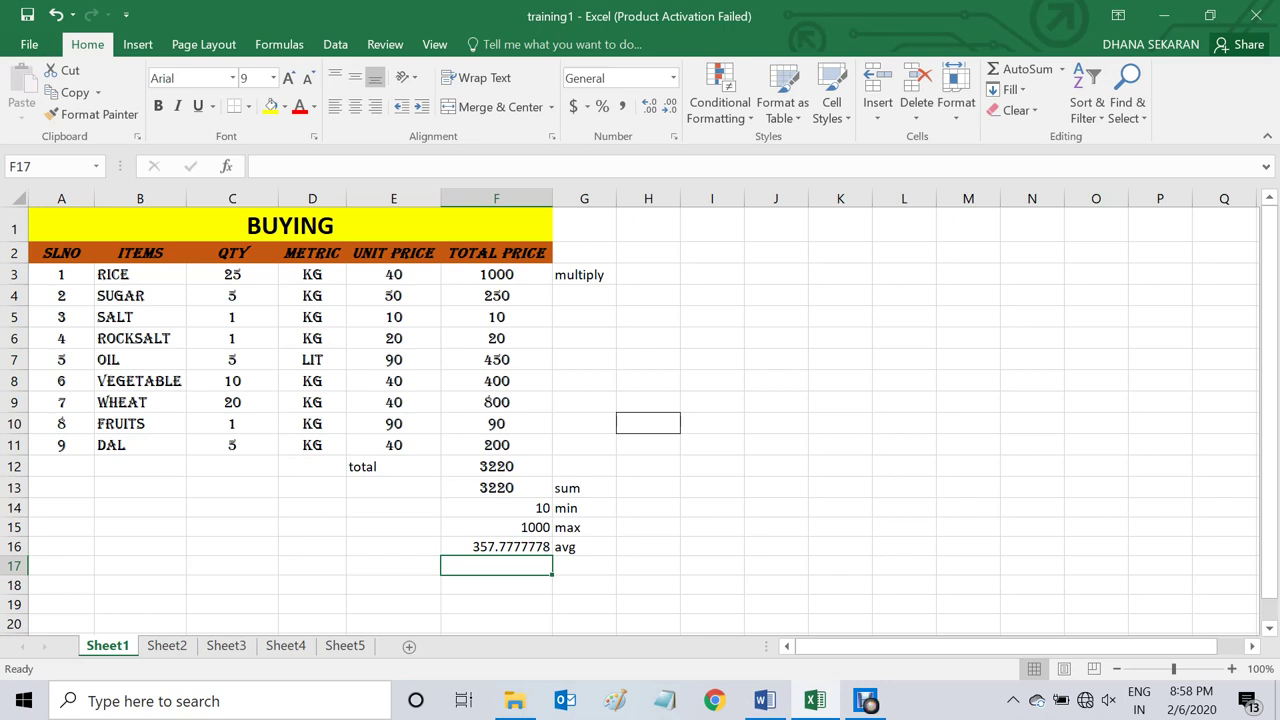
{"action": "left_click", "coordinate": [584, 566]}
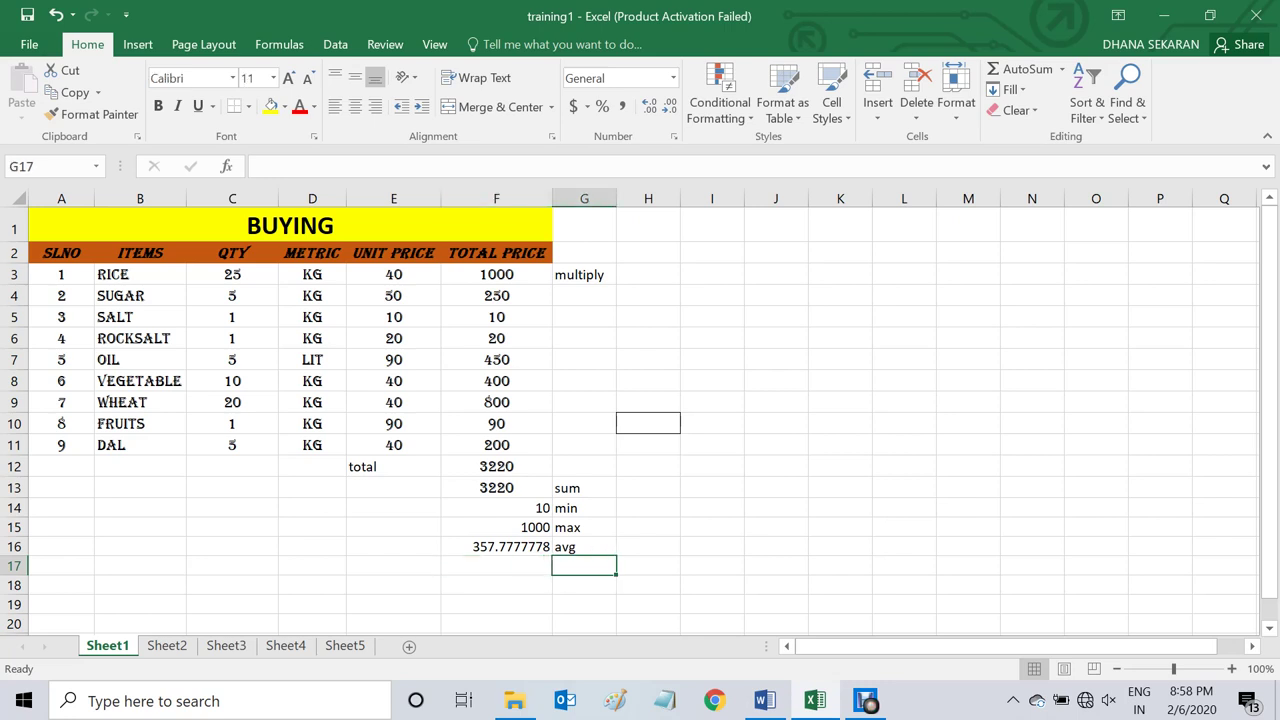
Label G17 'count' and enter =COUNT(F3:F11) in F17, which returns 9
{"action": "type", "text": "co"}
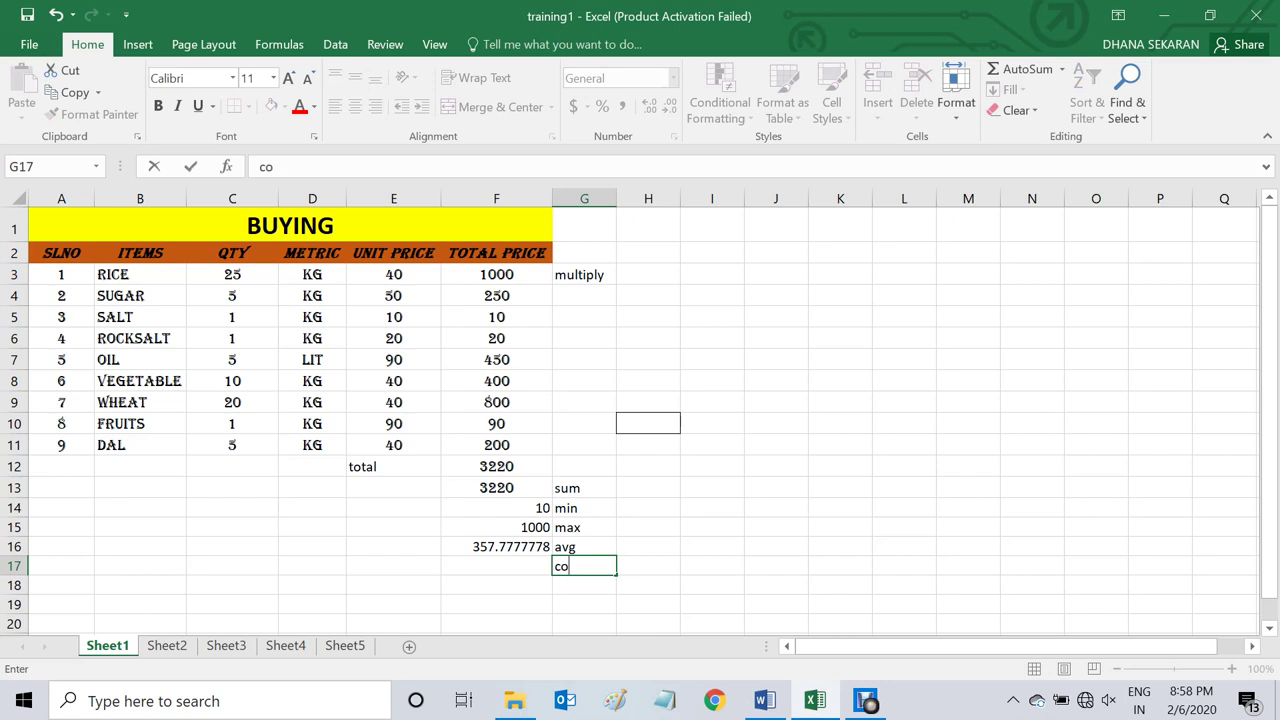
{"action": "type", "text": "unt"}
{"action": "key", "text": "ctrl+Return"}
{"action": "left_click", "coordinate": [496, 566]}
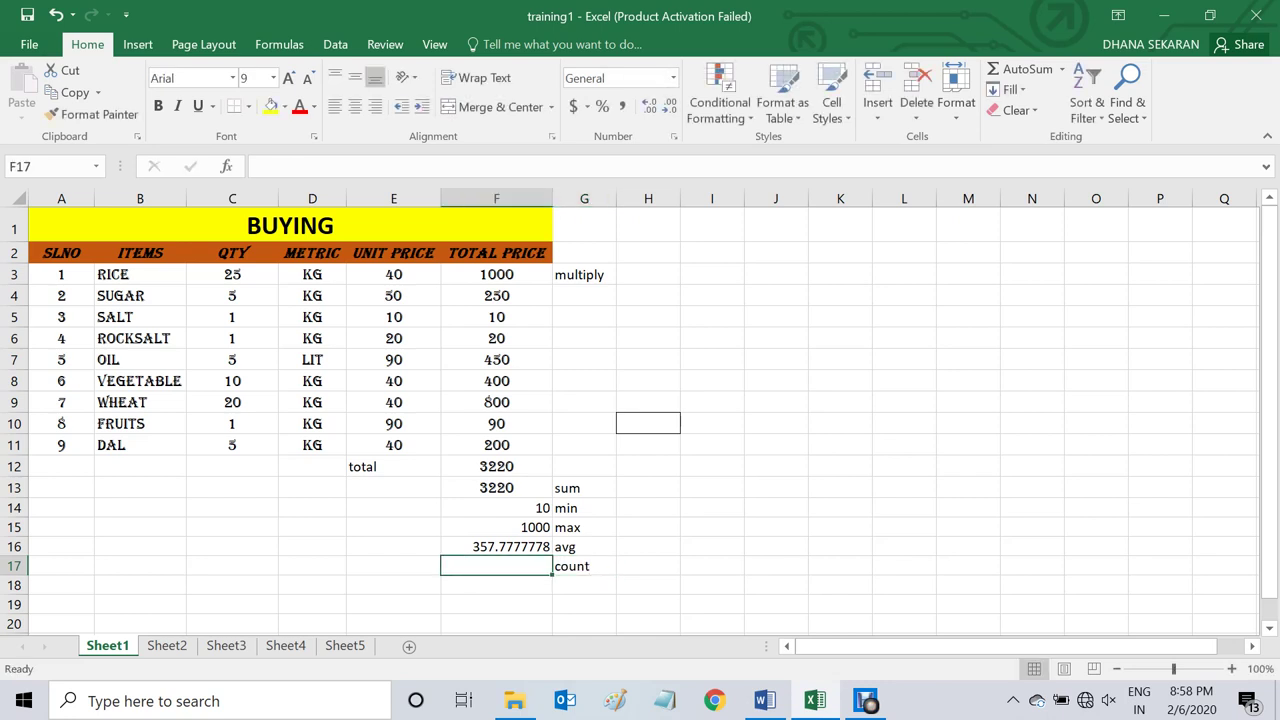
{"action": "type", "text": "="}
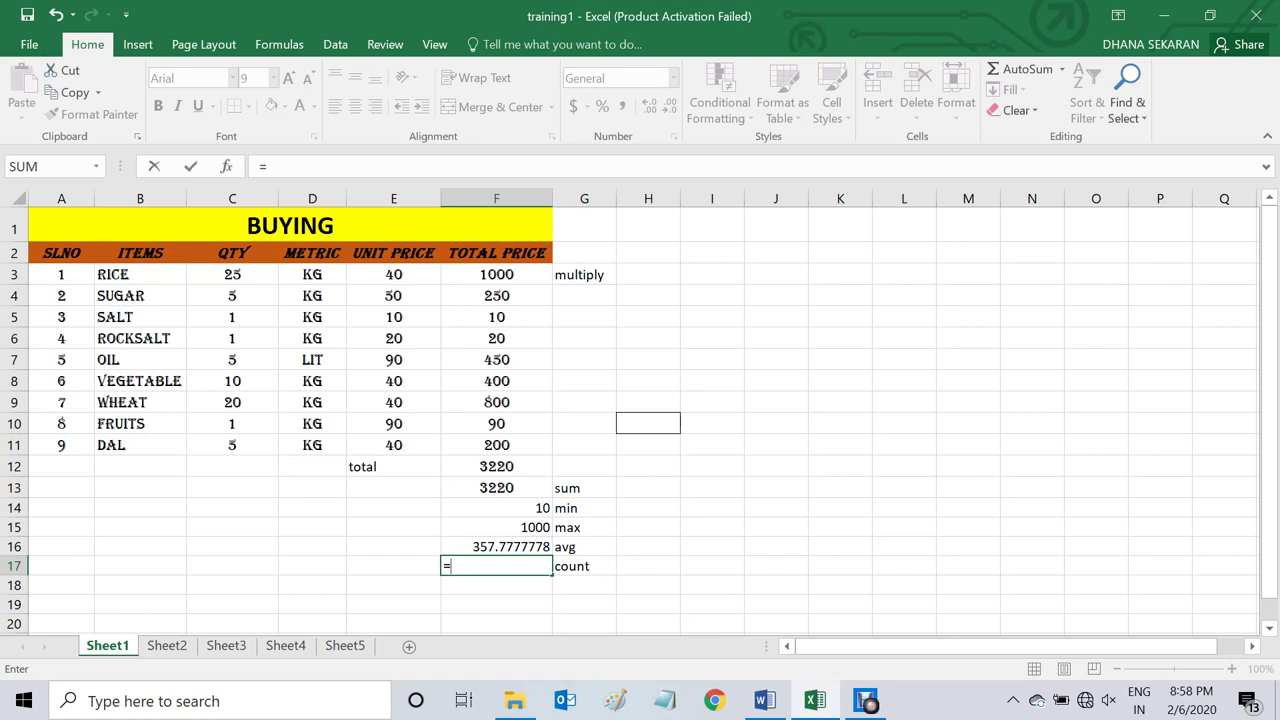
{"action": "type", "text": "count"}
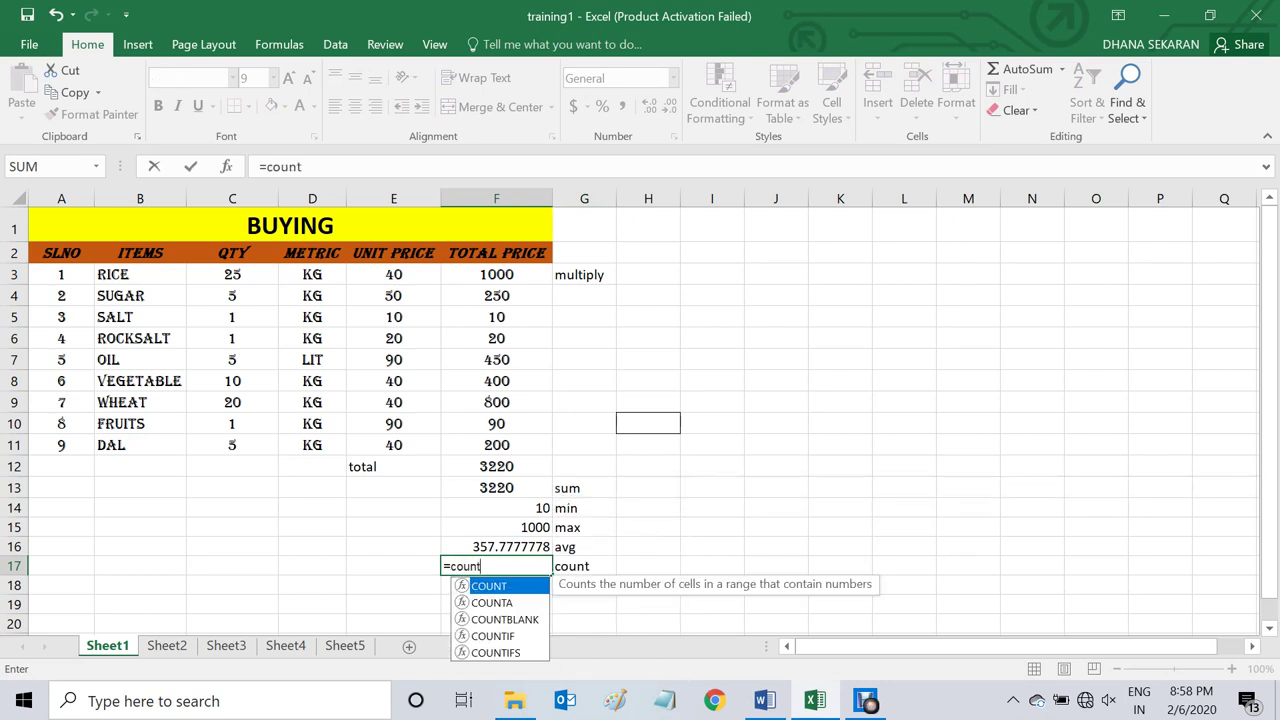
{"action": "type", "text": "("}
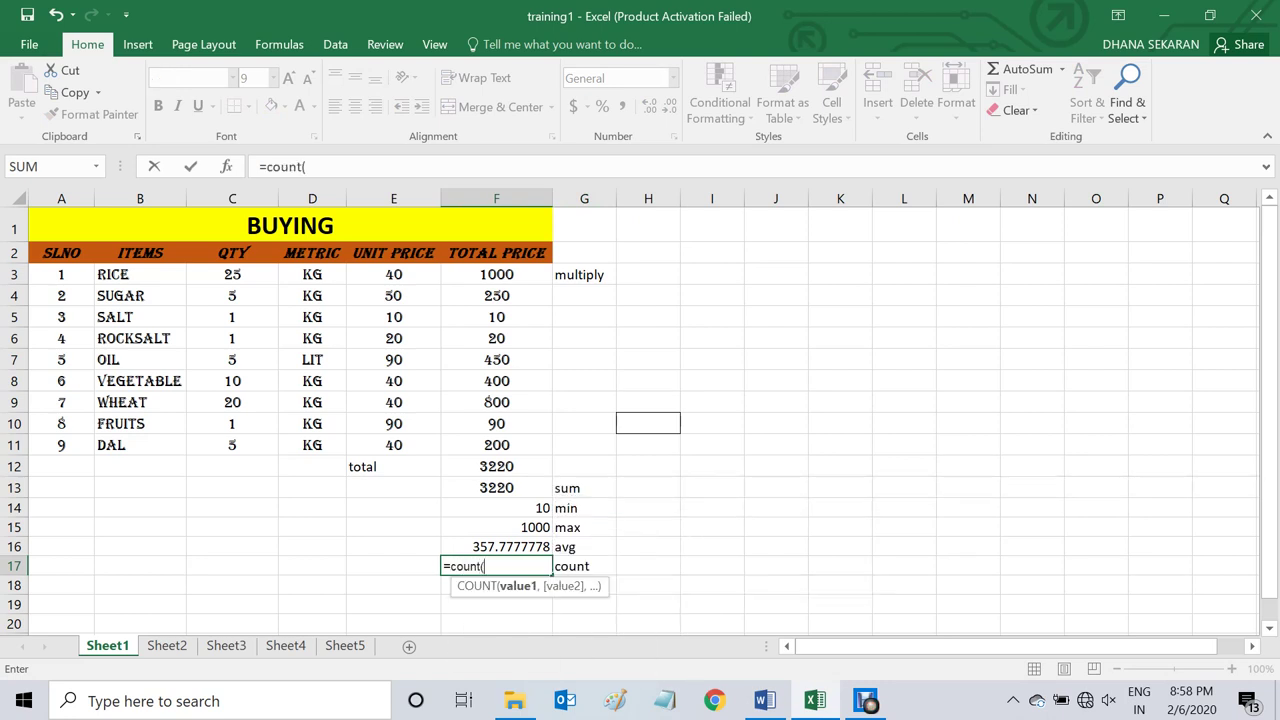
{"action": "type", "text": "f"}
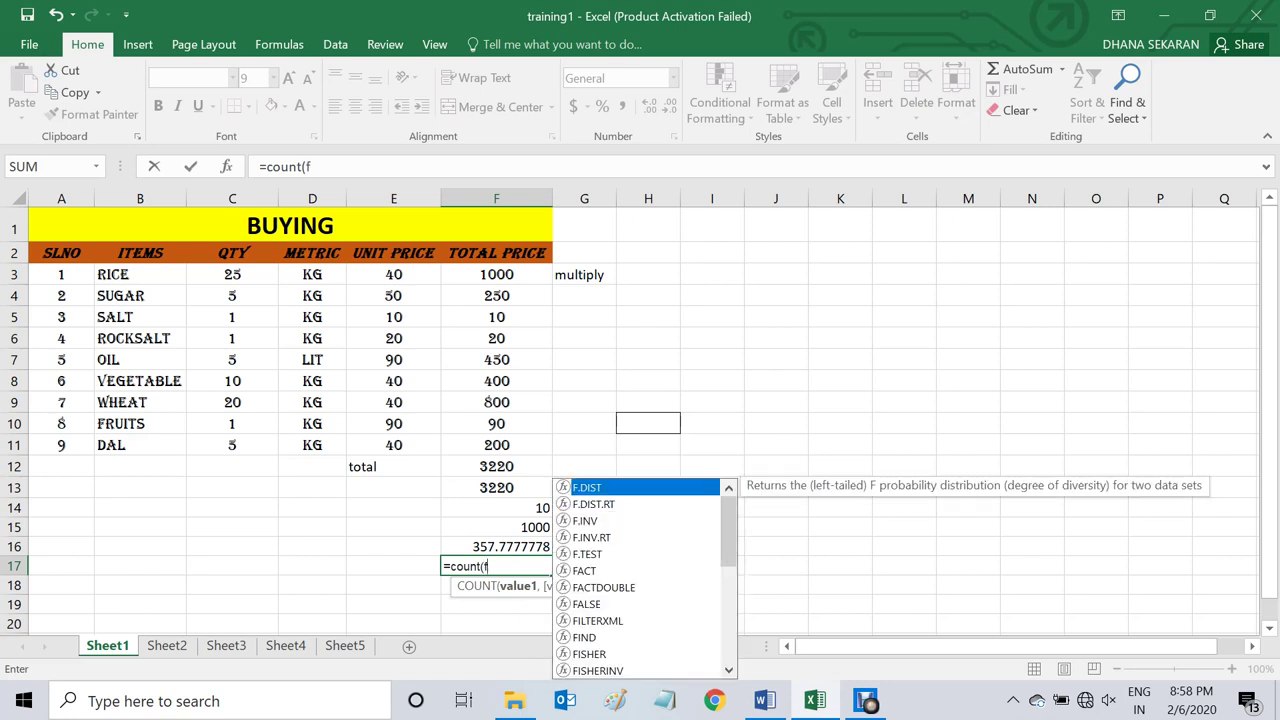
{"action": "type", "text": "3:f11"}
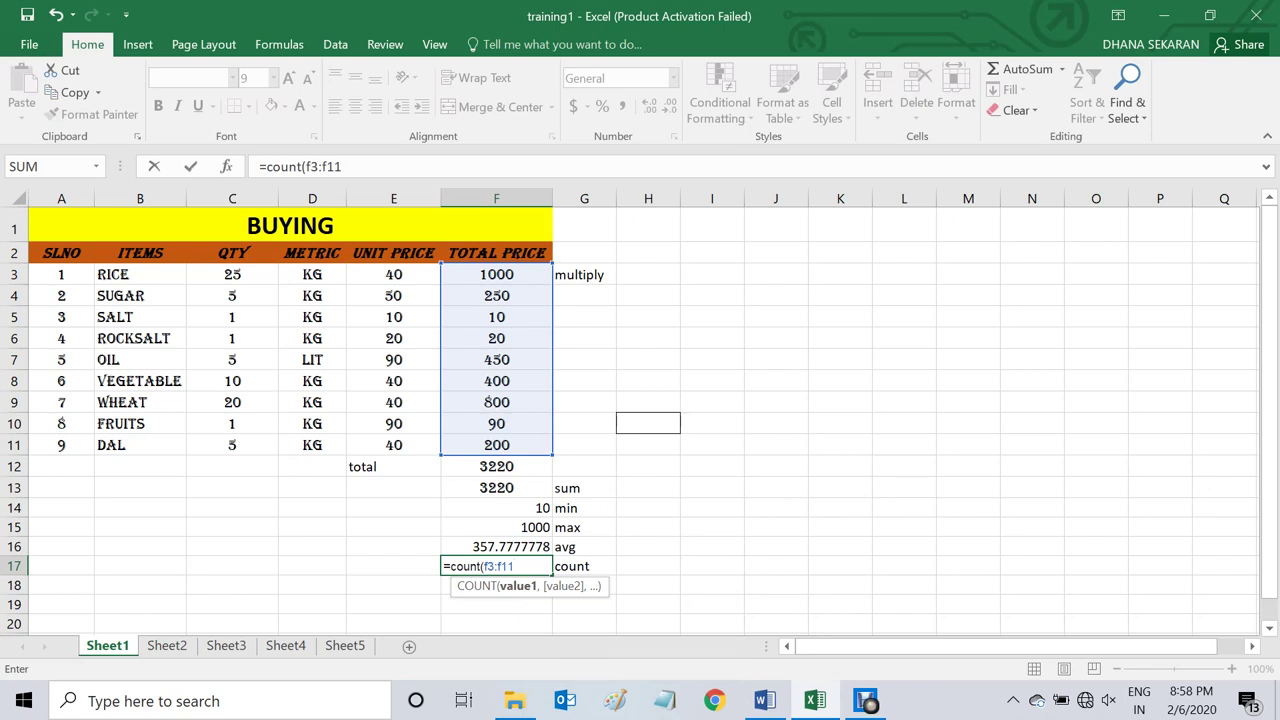
{"action": "type", "text": ")"}
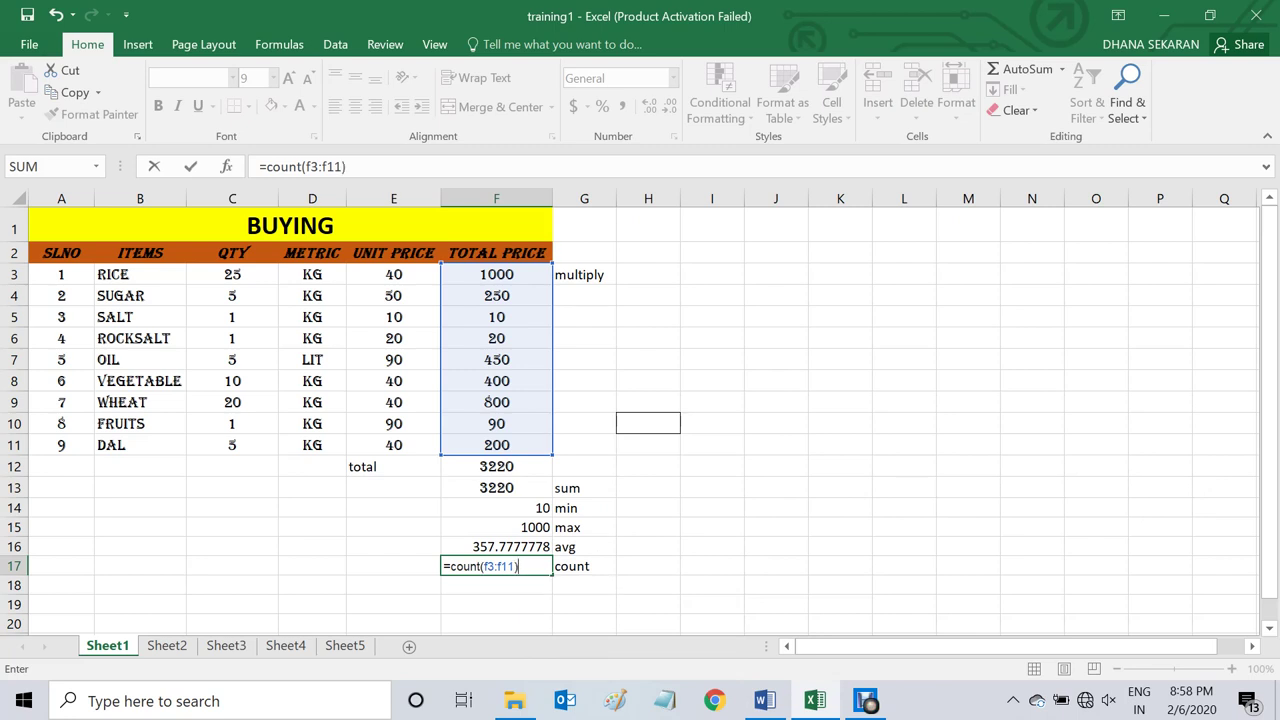
{"action": "key", "text": "Return"}
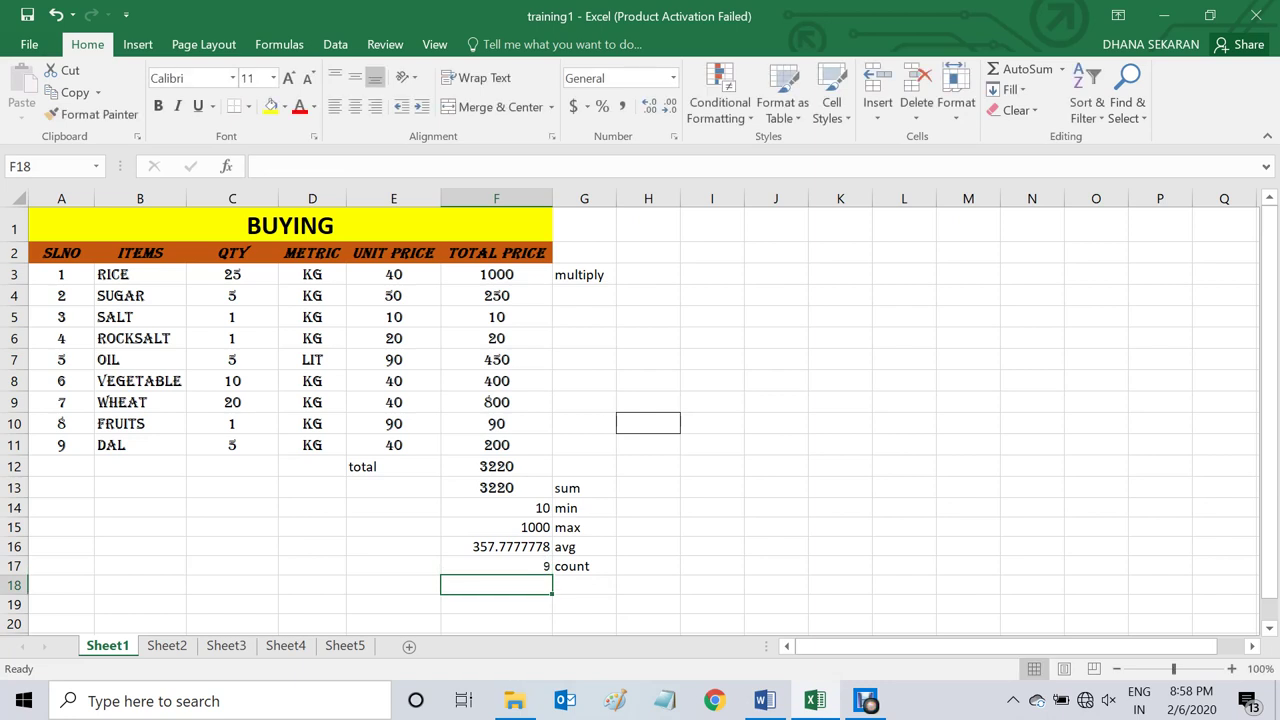
{"action": "left_click", "coordinate": [496, 566]}
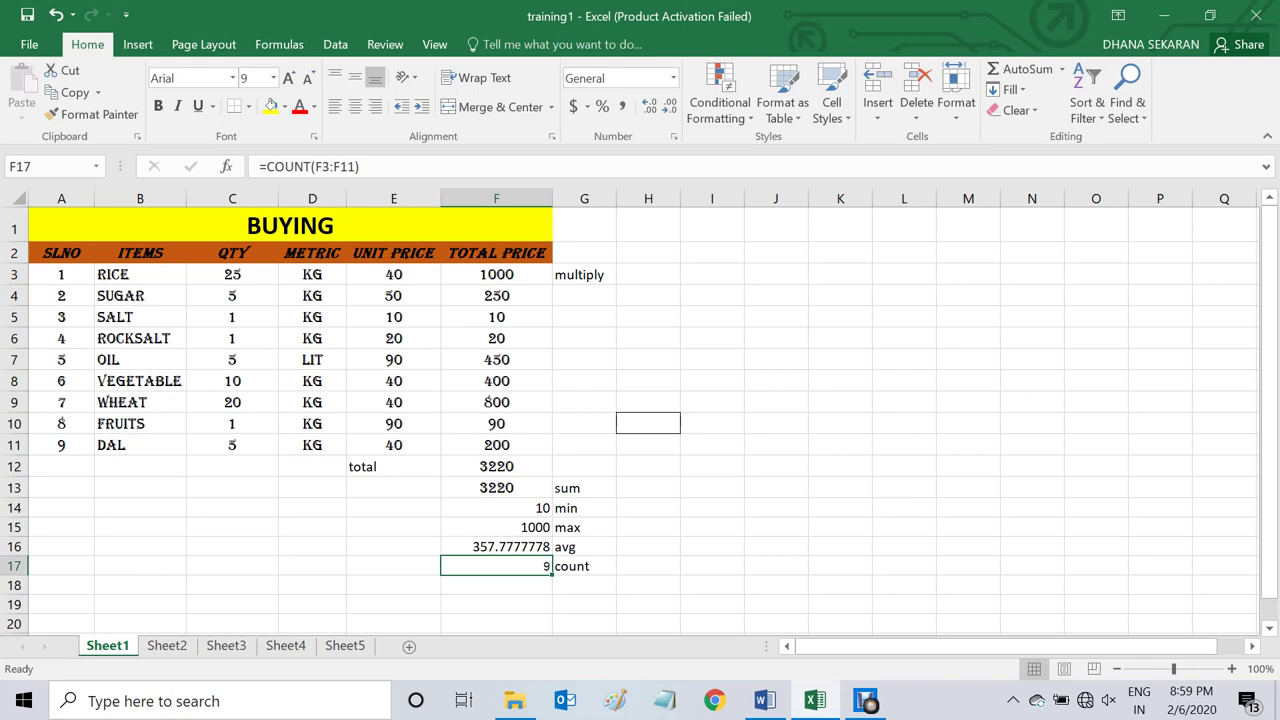
{"action": "scroll", "coordinate": [640, 415], "scroll_direction": "down", "scroll_amount": 2}
{"action": "scroll", "coordinate": [640, 415], "scroll_direction": "up", "scroll_amount": 1}
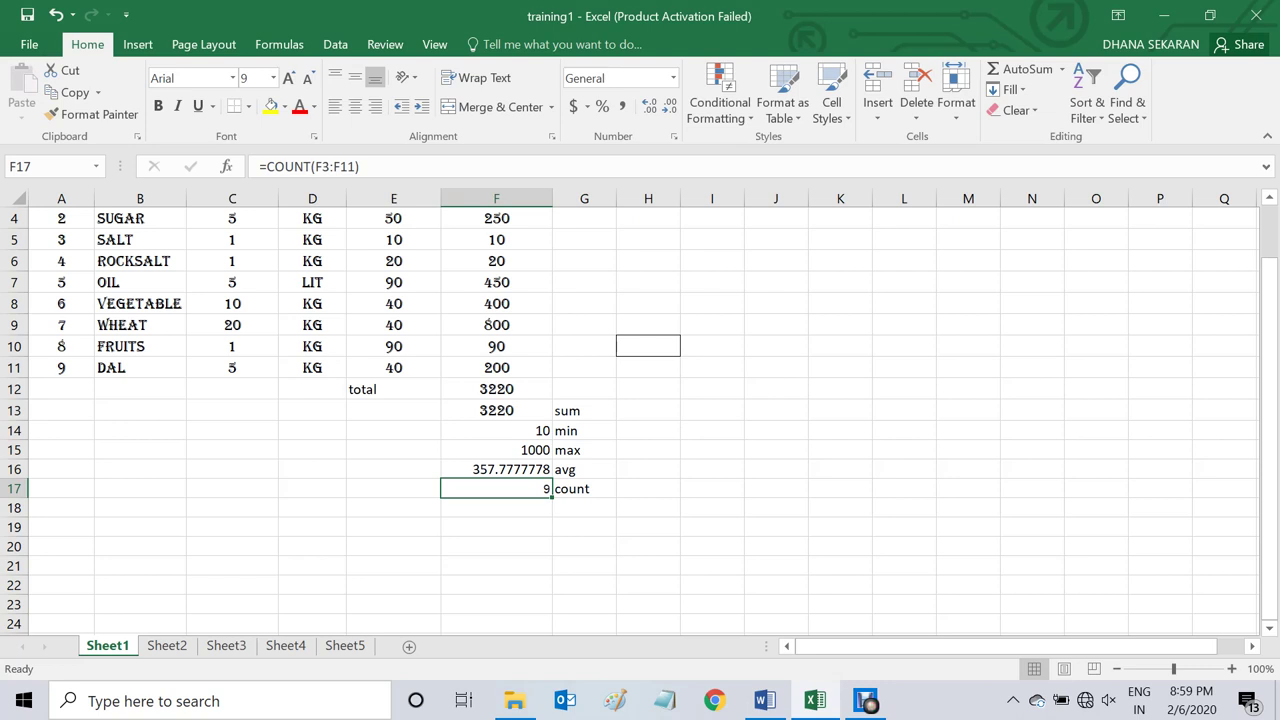
{"action": "left_click", "coordinate": [496, 469]}
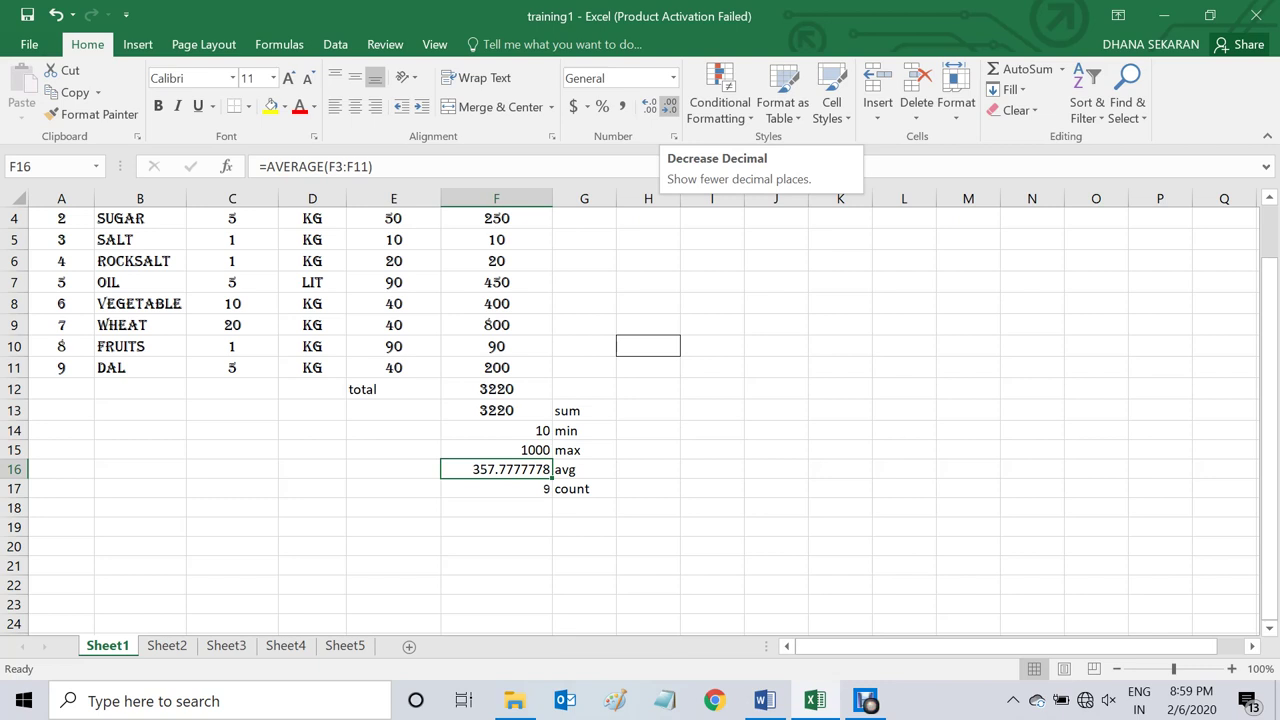
Cut F16 to one decimal place, then widen it to eight decimals (357.77777778)
{"action": "left_click", "coordinate": [668, 106]}
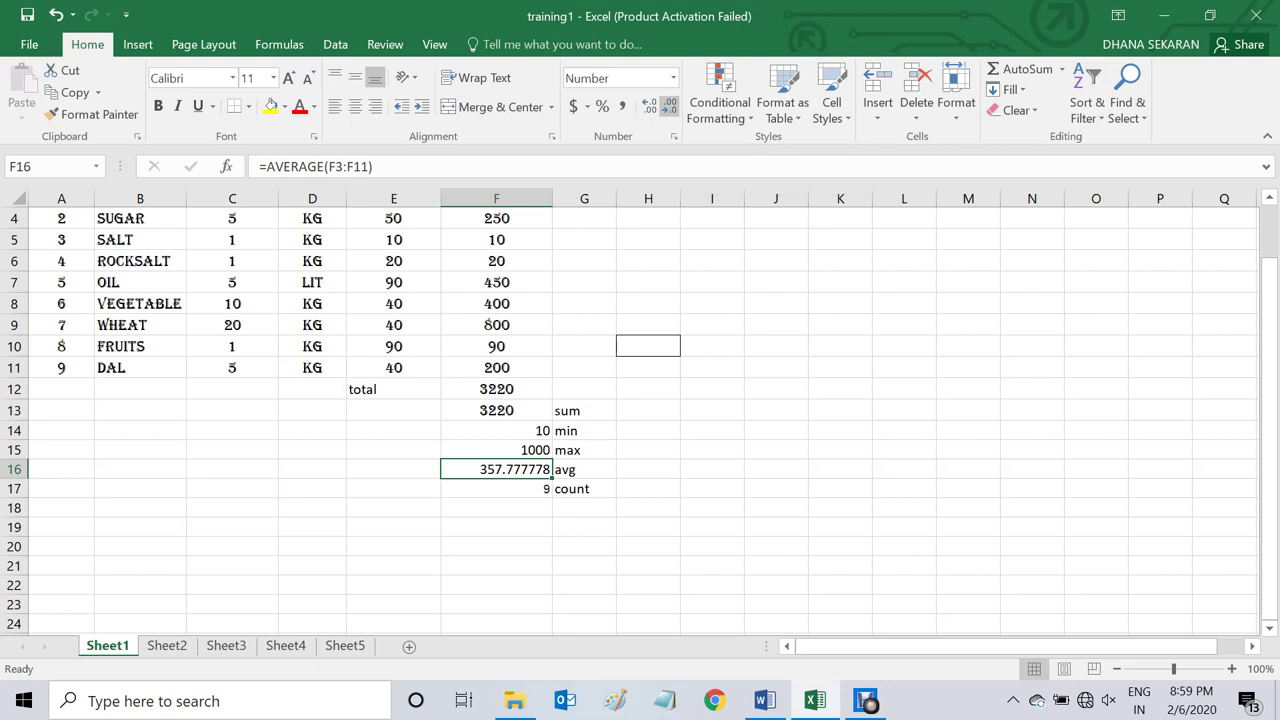
{"action": "left_click", "coordinate": [668, 106]}
{"action": "left_click", "coordinate": [668, 106]}
{"action": "left_click", "coordinate": [668, 106]}
{"action": "left_click", "coordinate": [668, 106]}
{"action": "left_click", "coordinate": [668, 106]}
{"action": "left_click", "coordinate": [650, 106]}
{"action": "left_click", "coordinate": [650, 106]}
{"action": "left_click", "coordinate": [650, 106]}
{"action": "left_click", "coordinate": [650, 106]}
{"action": "left_click", "coordinate": [650, 106]}
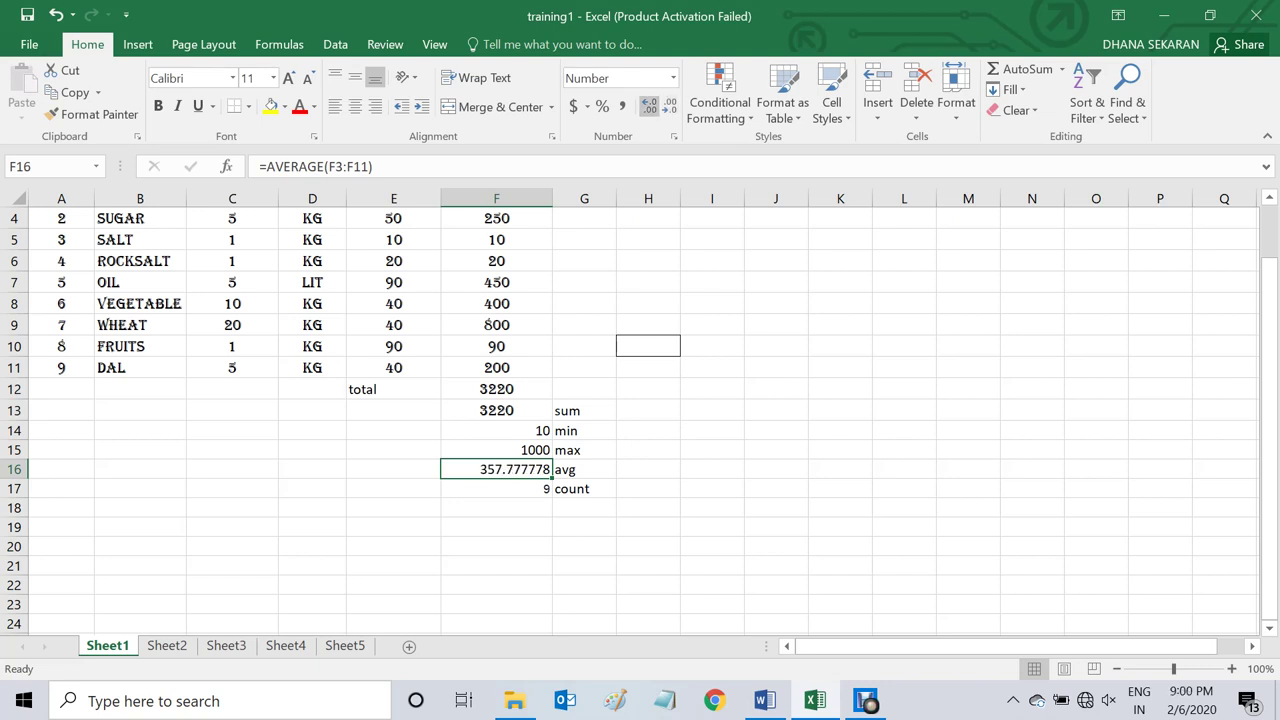
{"action": "left_click", "coordinate": [650, 106]}
{"action": "left_click", "coordinate": [649, 106]}
{"action": "left_click", "coordinate": [584, 508]}
Label G18 'round' and enter =ROUND(F16,2) in F18, showing 357.78000000
{"action": "type", "text": "round"}
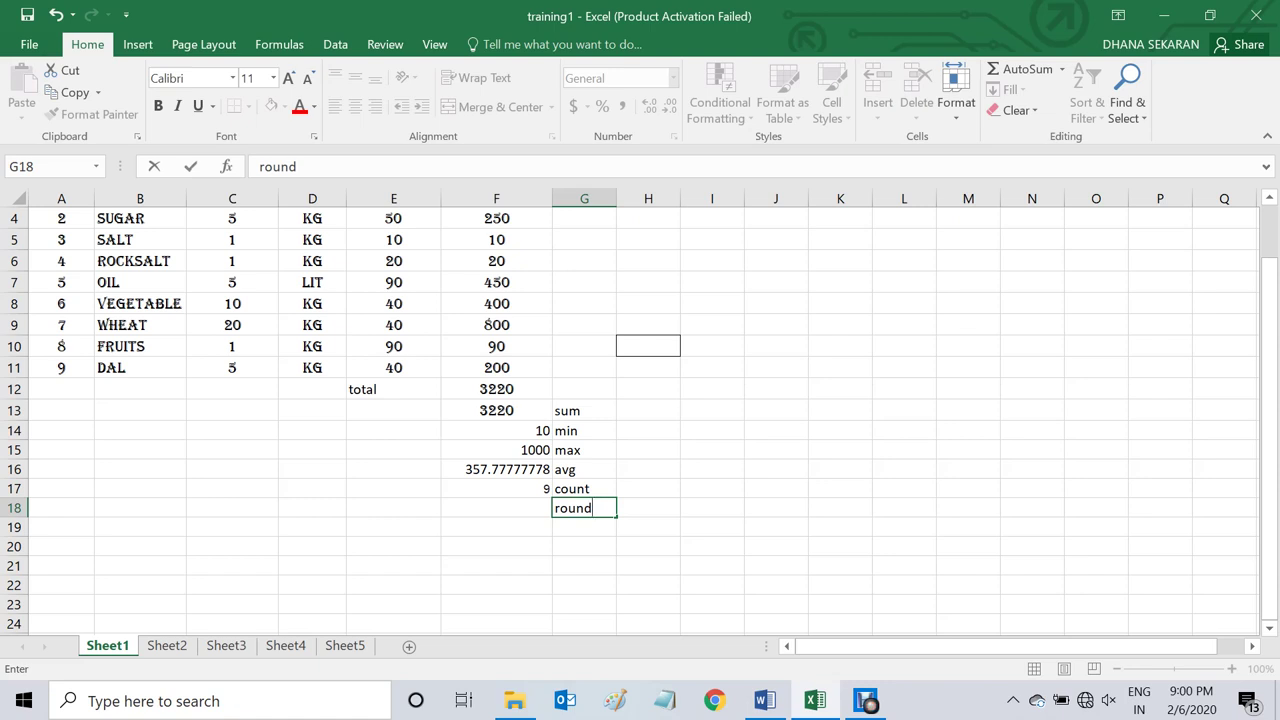
{"action": "left_click", "coordinate": [496, 508]}
{"action": "type", "text": "="}
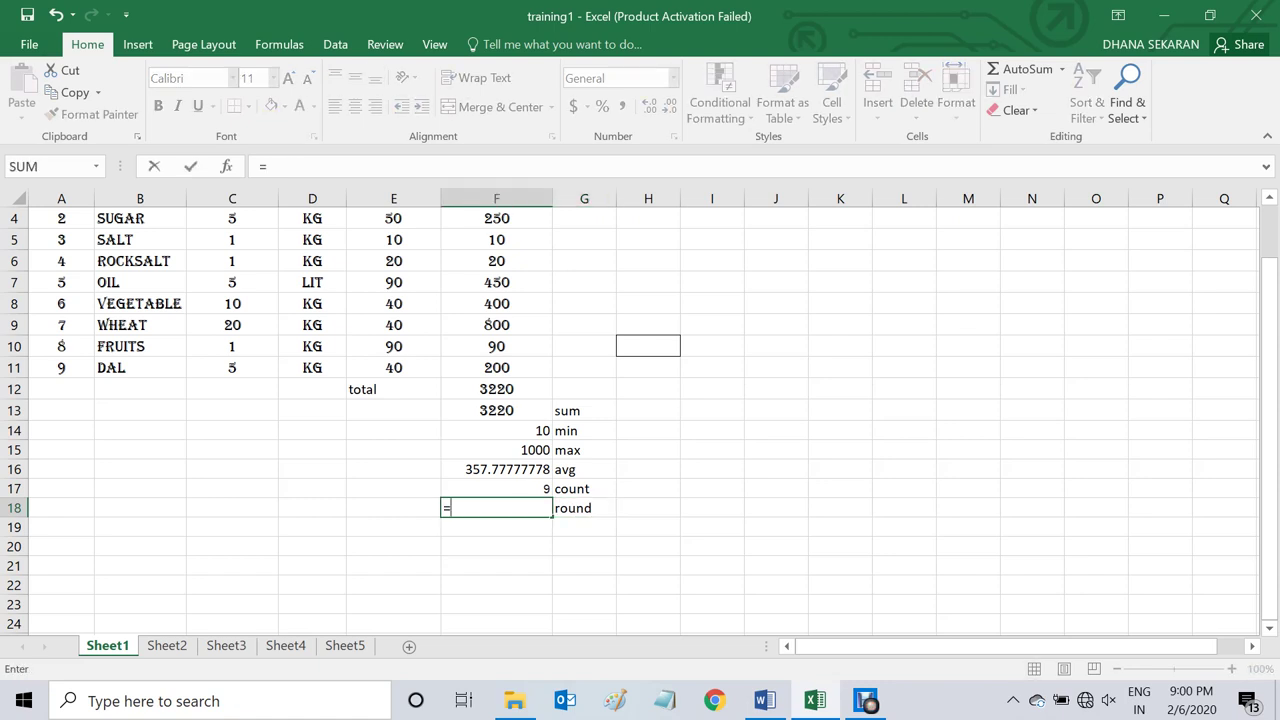
{"action": "type", "text": "ro"}
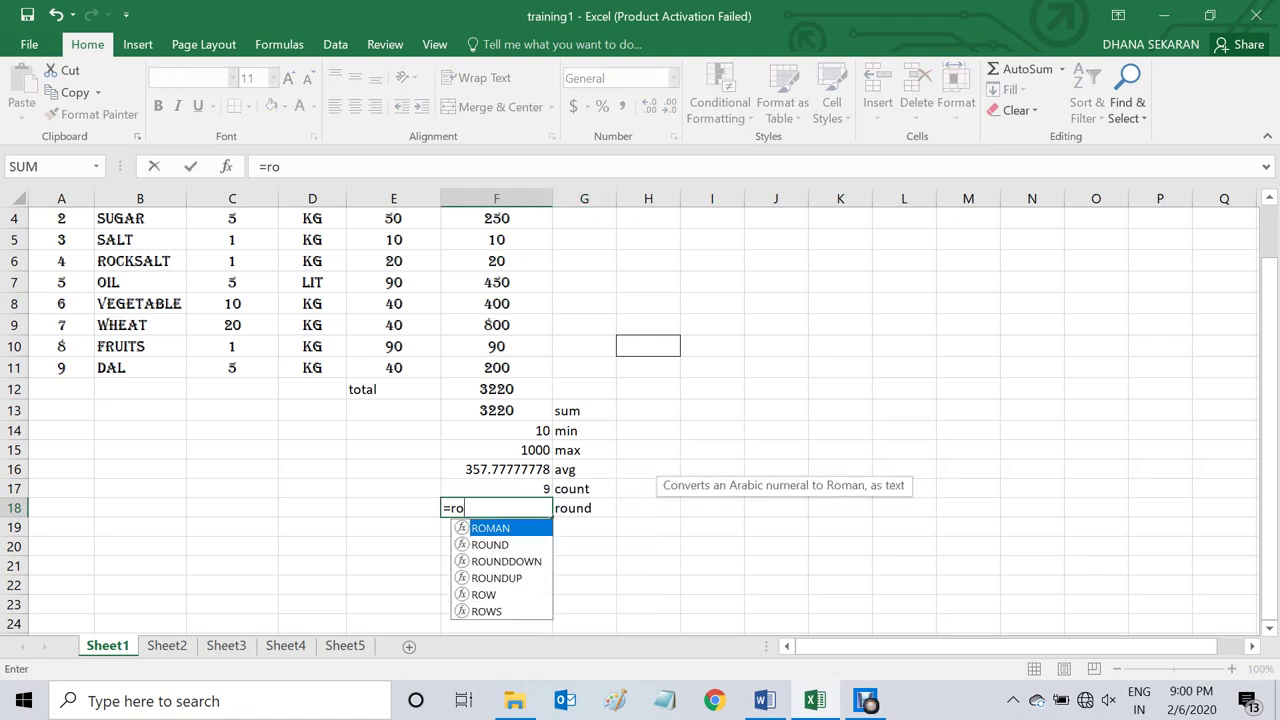
{"action": "type", "text": "und"}
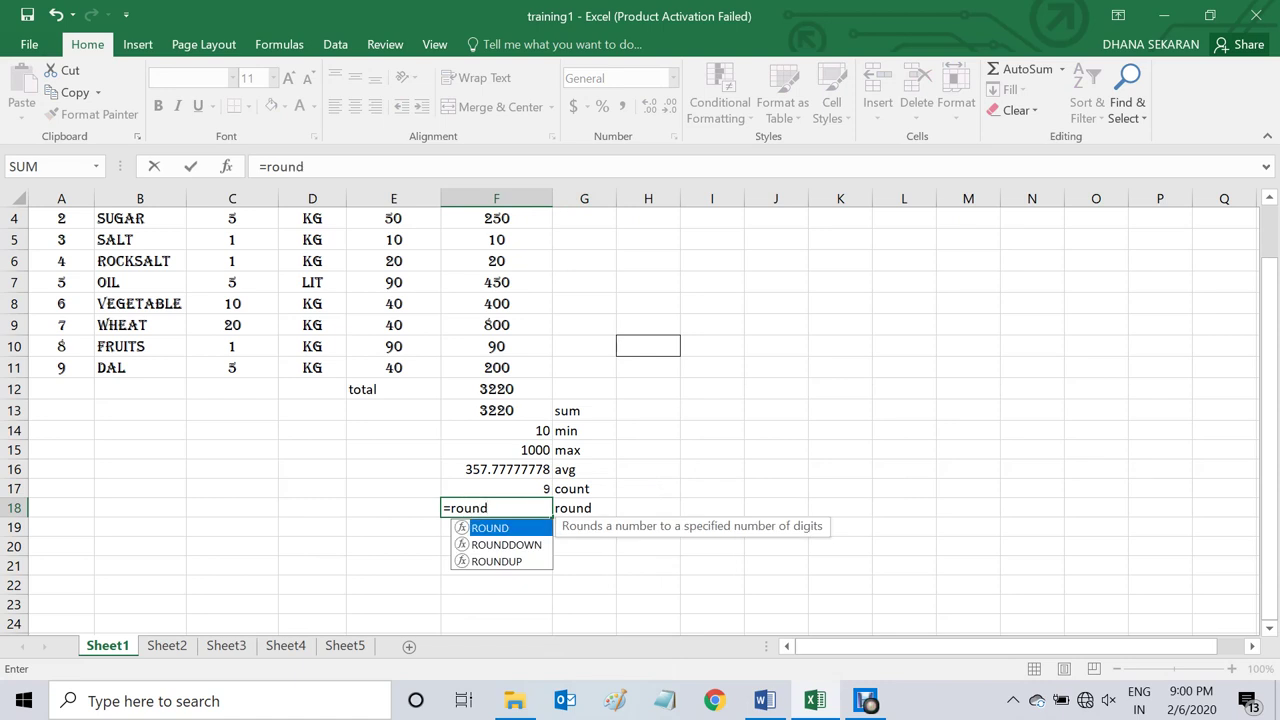
{"action": "type", "text": "("}
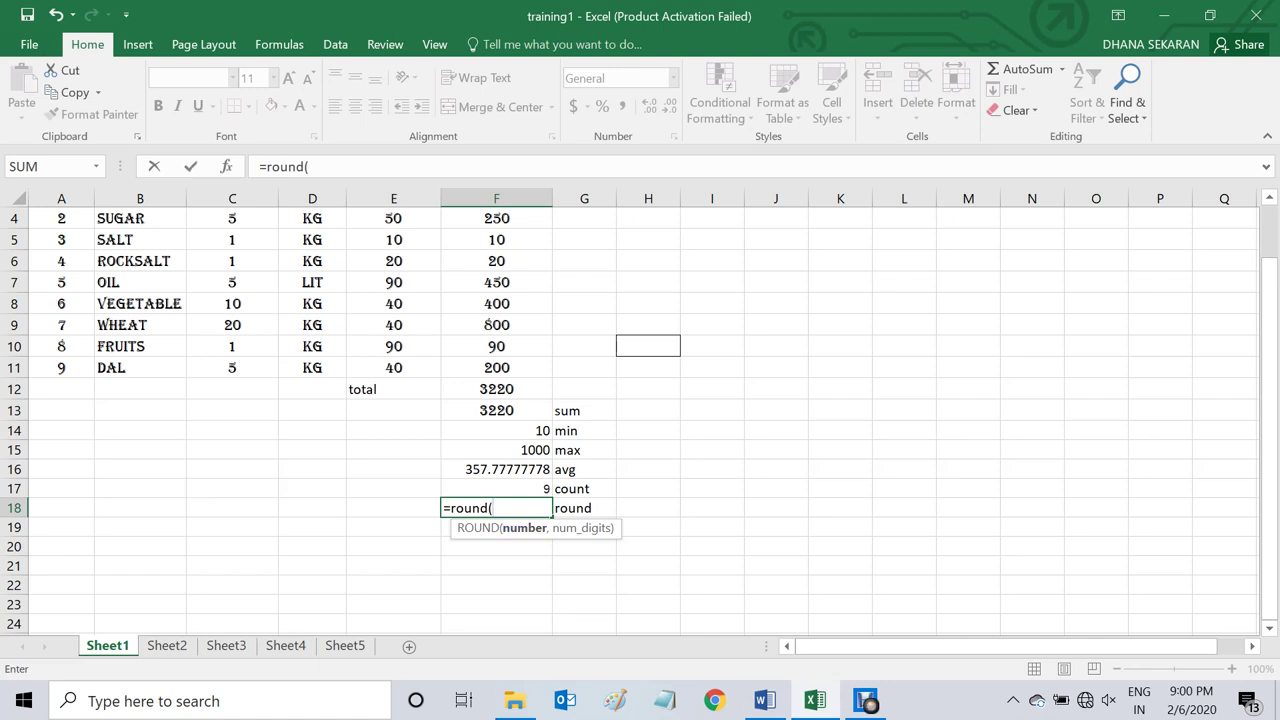
{"action": "left_click", "coordinate": [496, 469]}
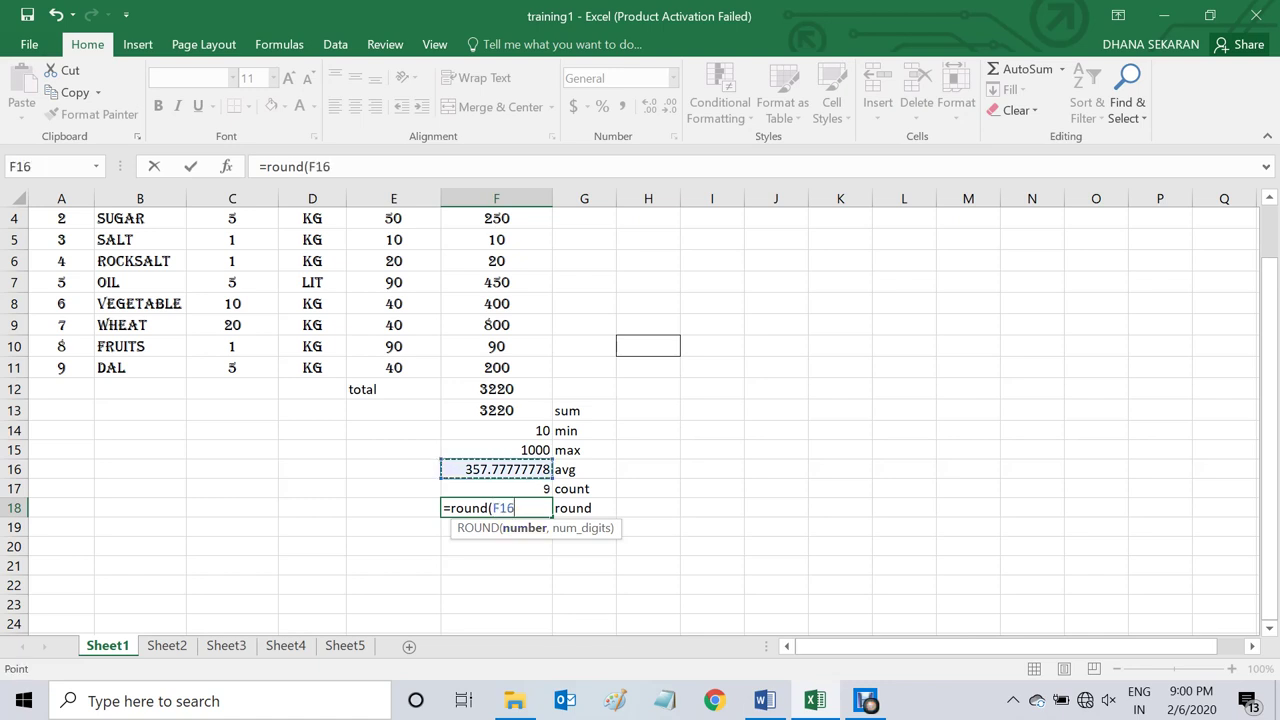
{"action": "type", "text": ","}
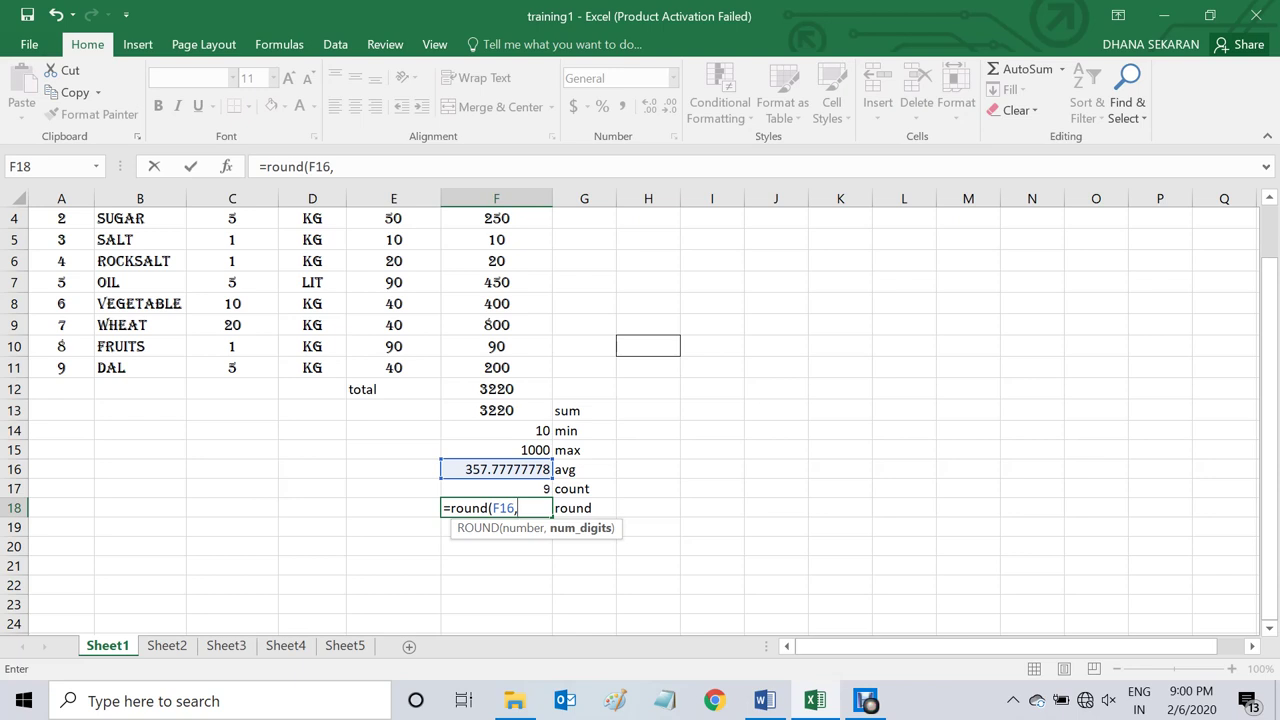
{"action": "type", "text": "2)"}
{"action": "key", "text": "Return"}
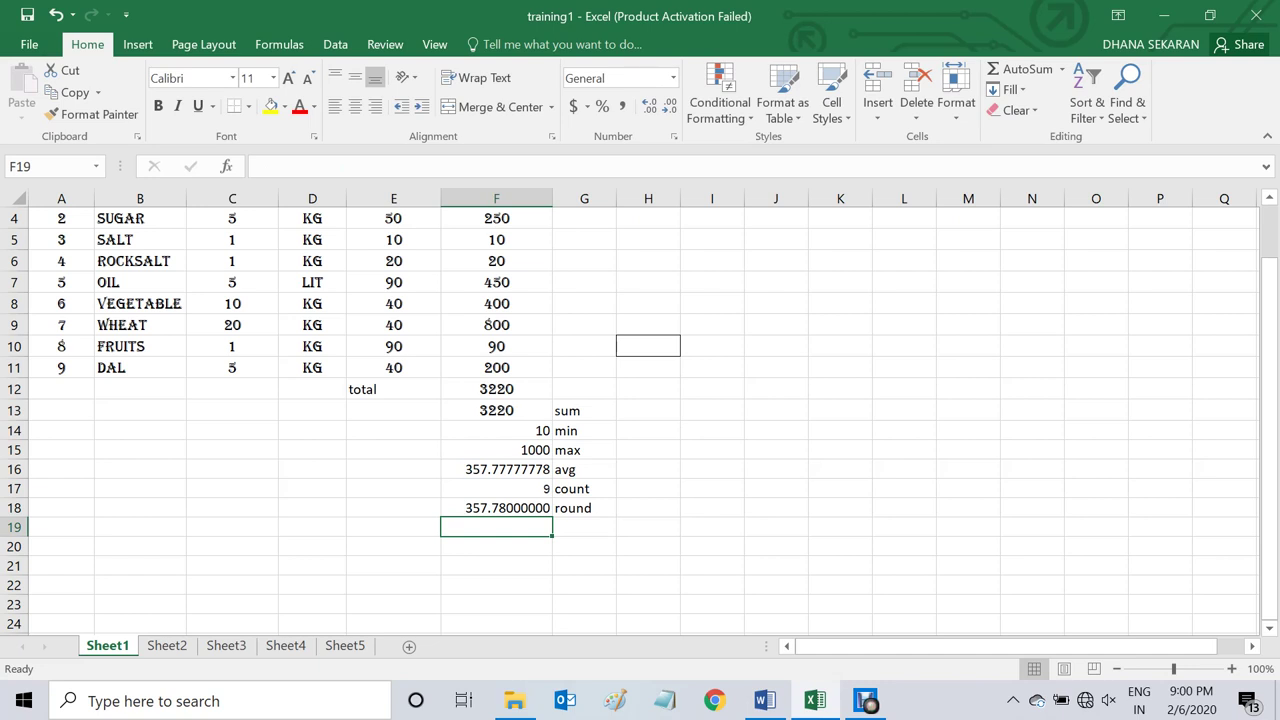
{"action": "left_click", "coordinate": [496, 508]}
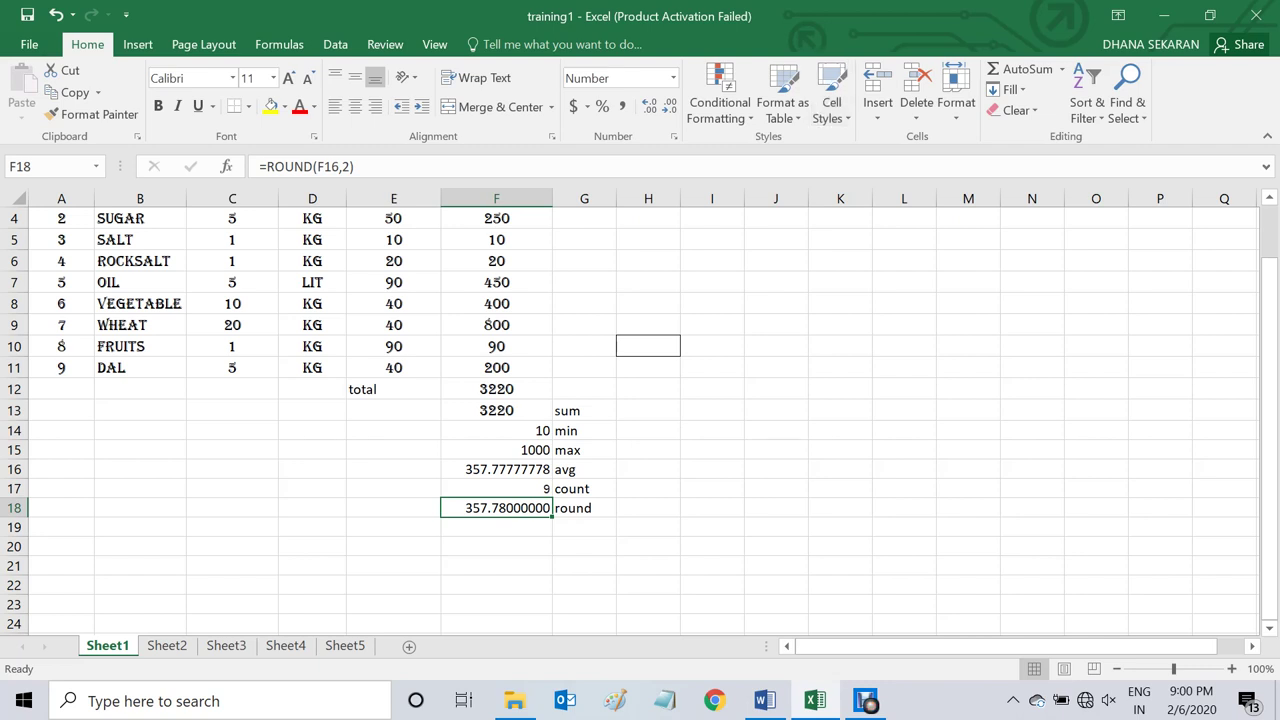
{"action": "left_click", "coordinate": [668, 106]}
{"action": "left_click", "coordinate": [668, 106]}
{"action": "left_click", "coordinate": [668, 106]}
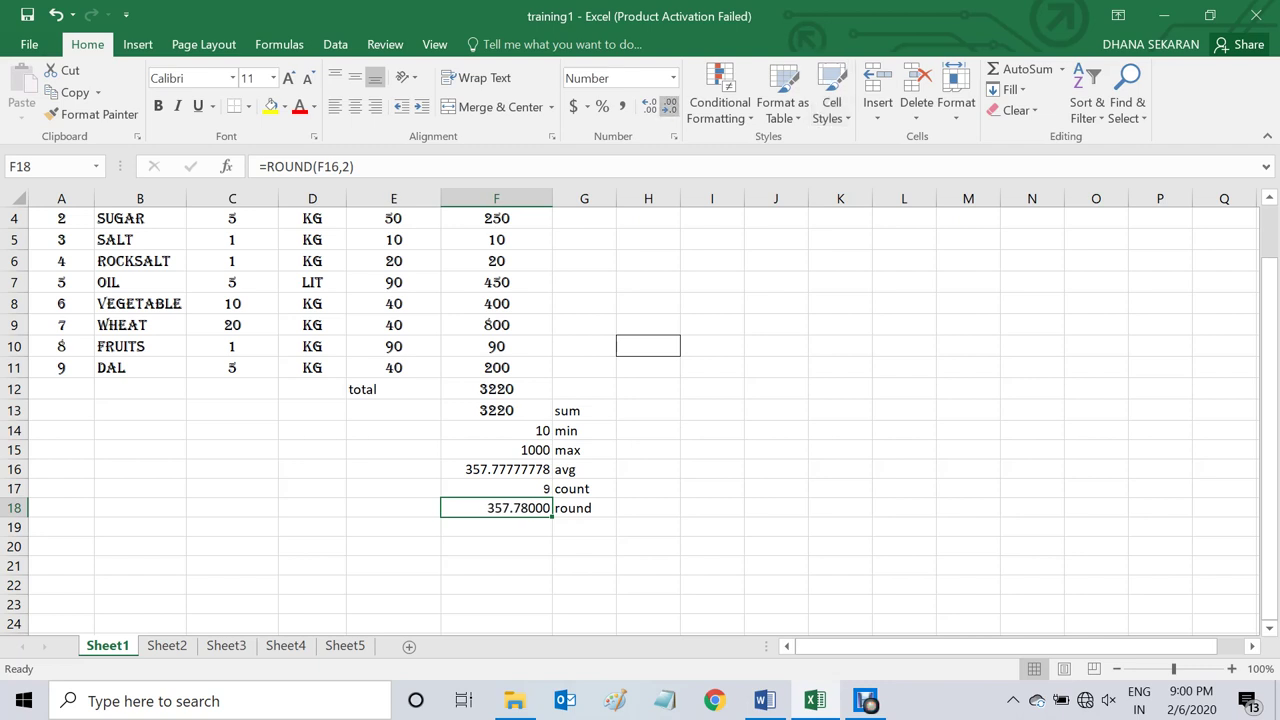
{"action": "left_click", "coordinate": [668, 106]}
{"action": "left_click", "coordinate": [668, 106]}
{"action": "left_click", "coordinate": [668, 106]}
{"action": "left_click", "coordinate": [668, 106]}
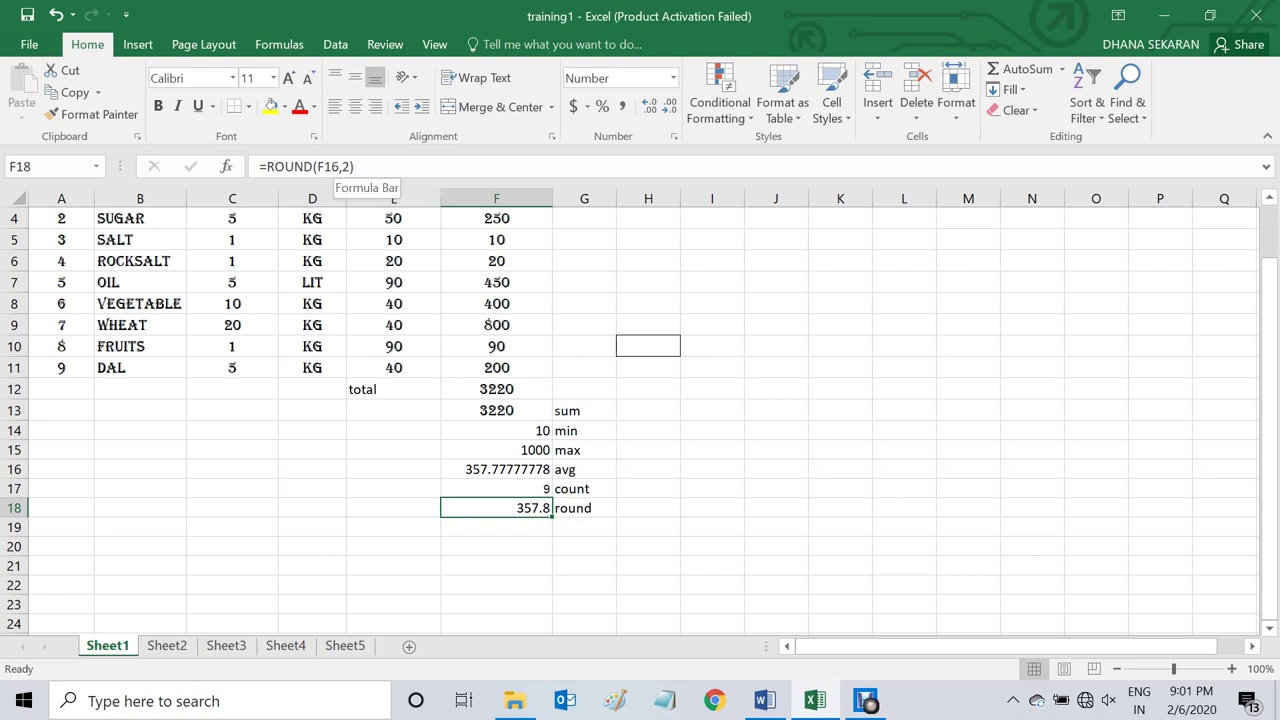
{"action": "left_click", "coordinate": [352, 166]}
{"action": "key", "text": "BackSpace"}
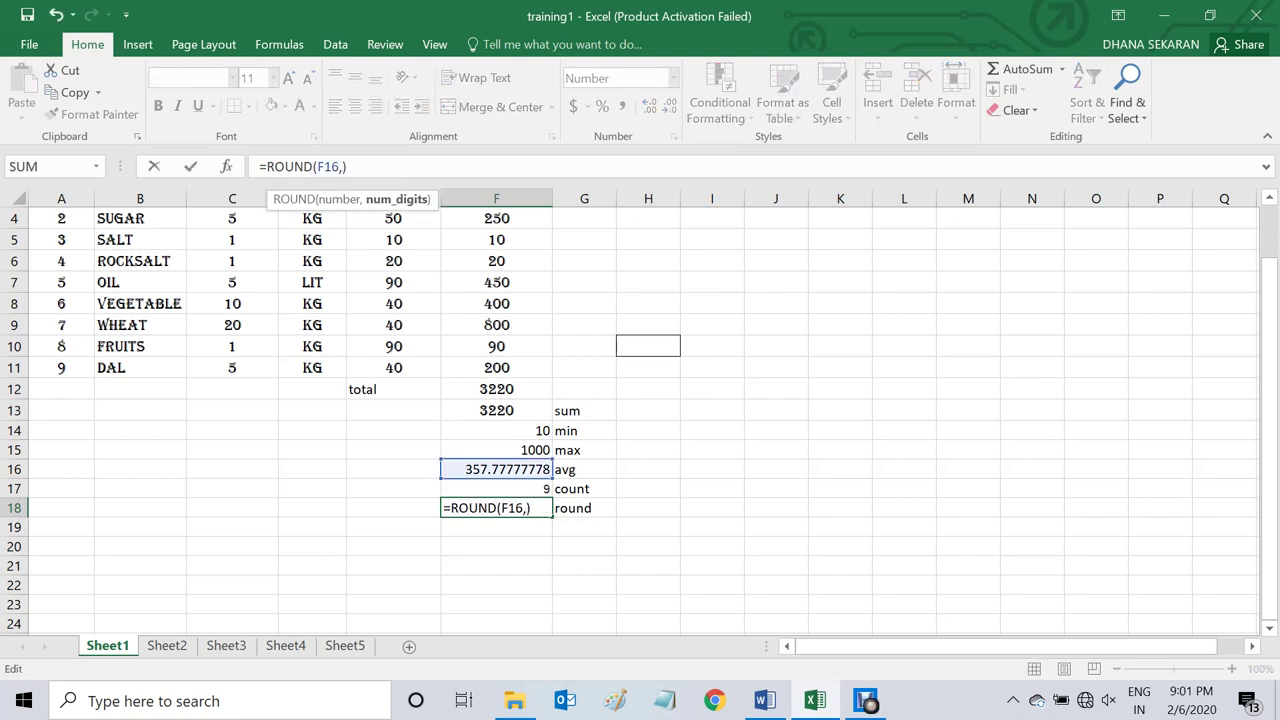
{"action": "type", "text": "3"}
{"action": "key", "text": "Return"}
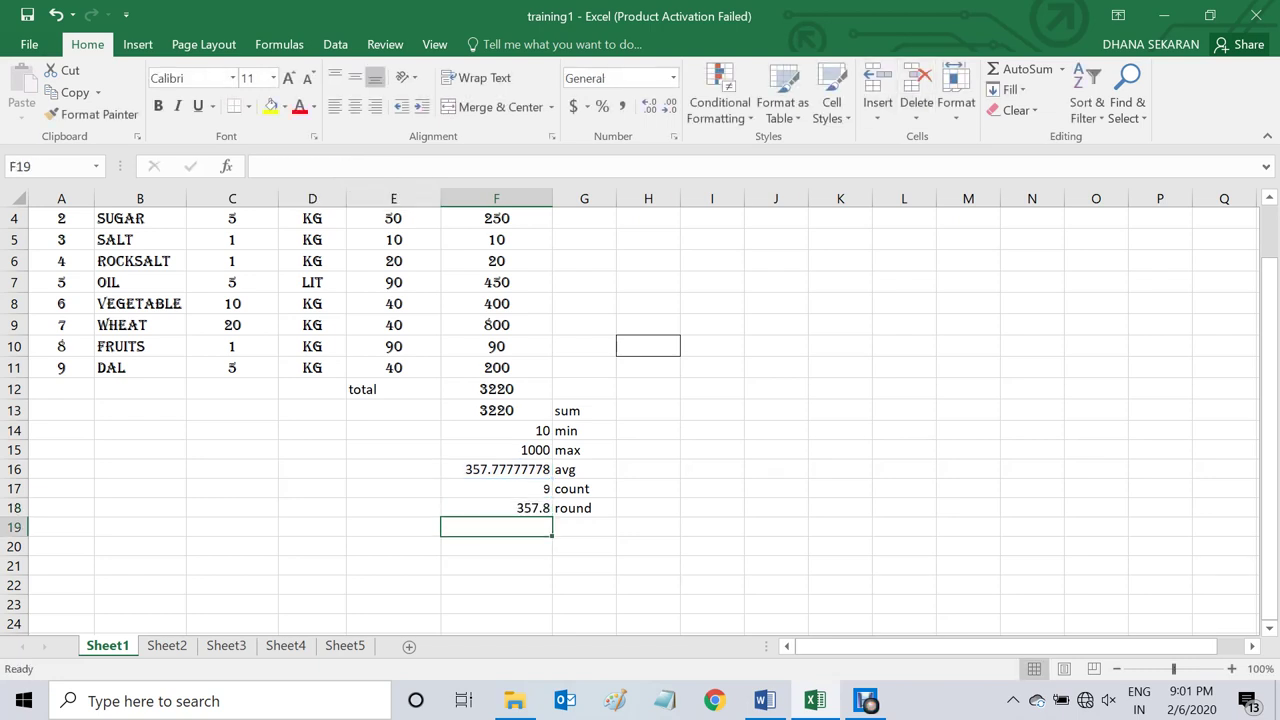
{"action": "scroll", "coordinate": [640, 420], "scroll_direction": "up", "scroll_amount": 1}
{"action": "scroll", "coordinate": [640, 420], "scroll_direction": "down", "scroll_amount": 2}
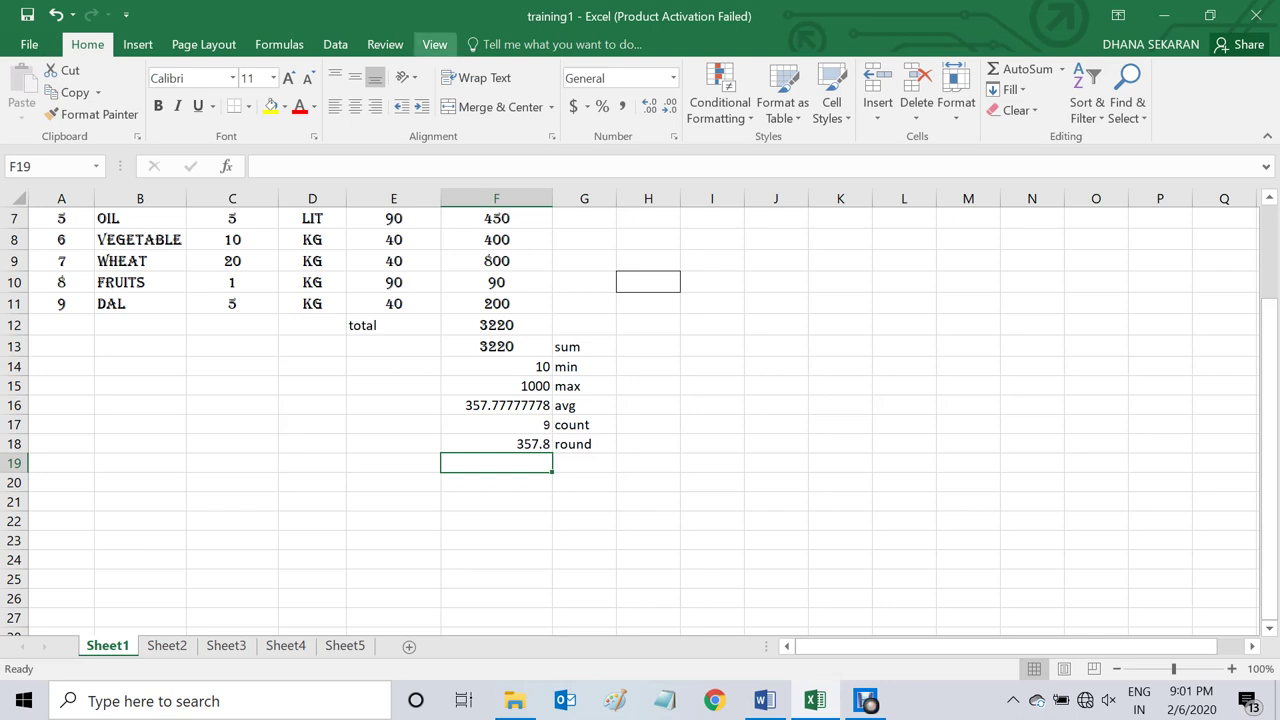
{"action": "scroll", "coordinate": [640, 420], "scroll_direction": "up", "scroll_amount": 2}
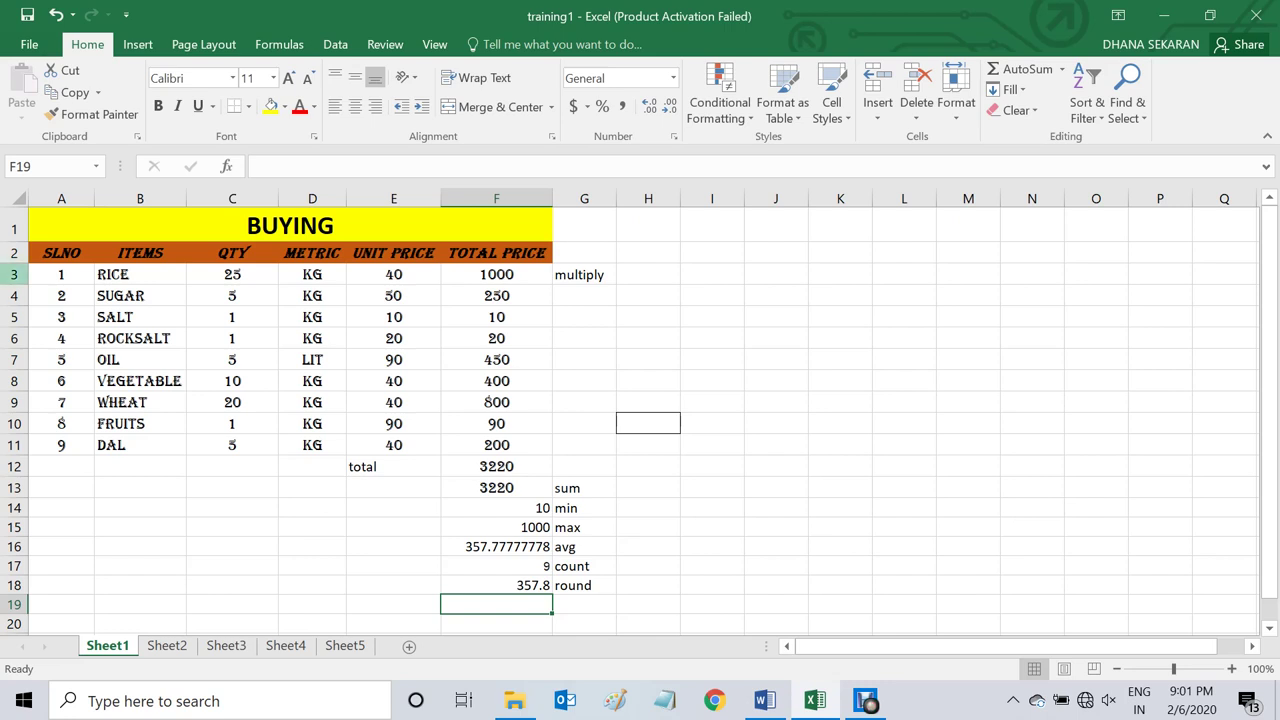
{"action": "left_click", "coordinate": [140, 274]}
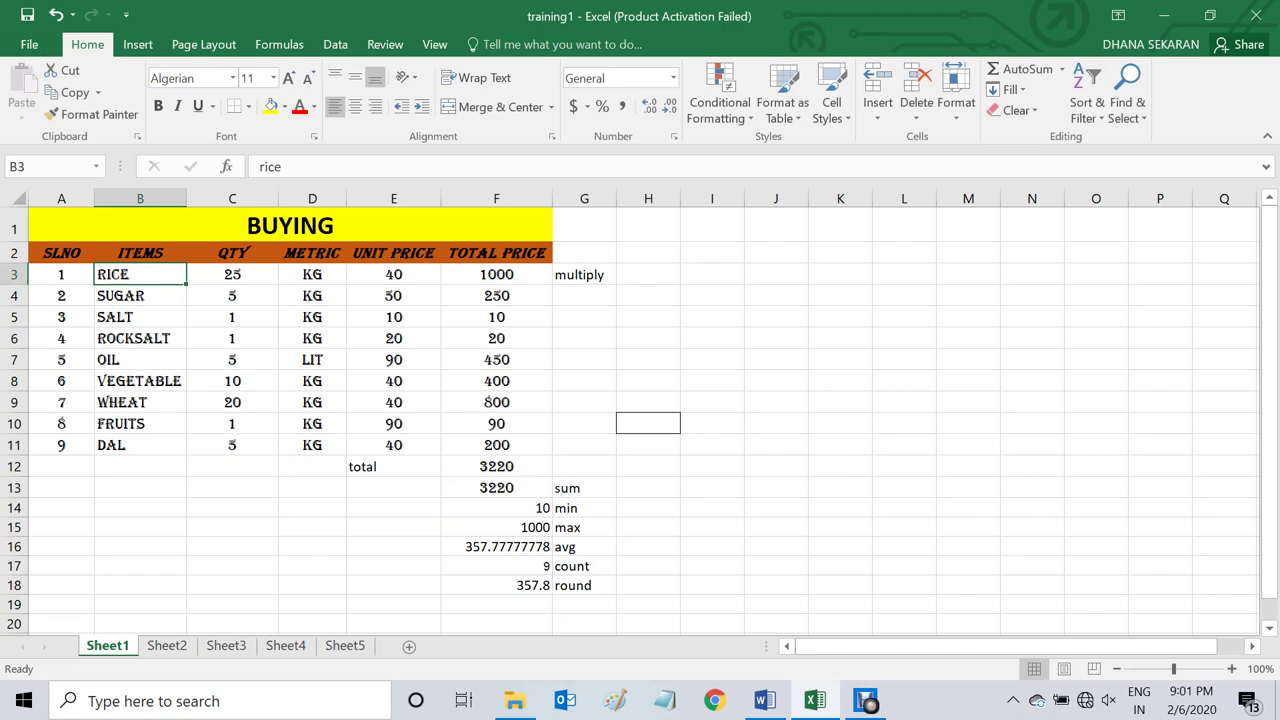
{"action": "left_click", "coordinate": [496, 274]}
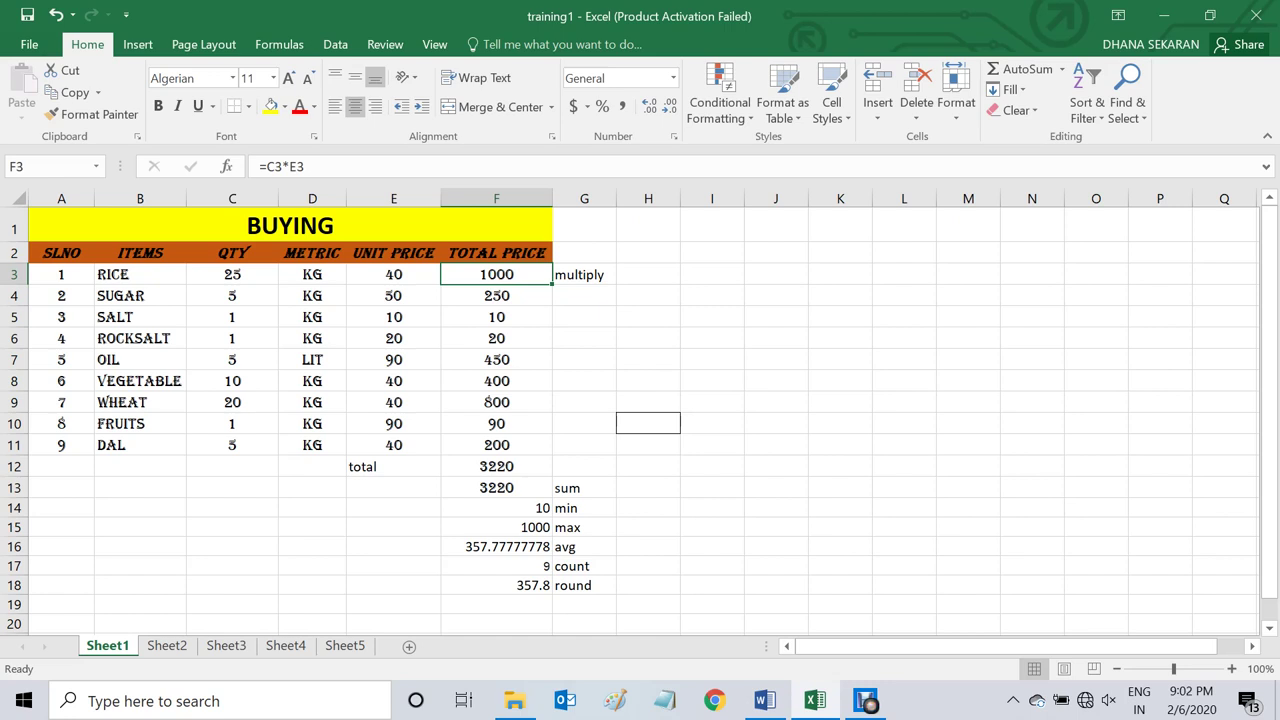
{"action": "left_click", "coordinate": [496, 466]}
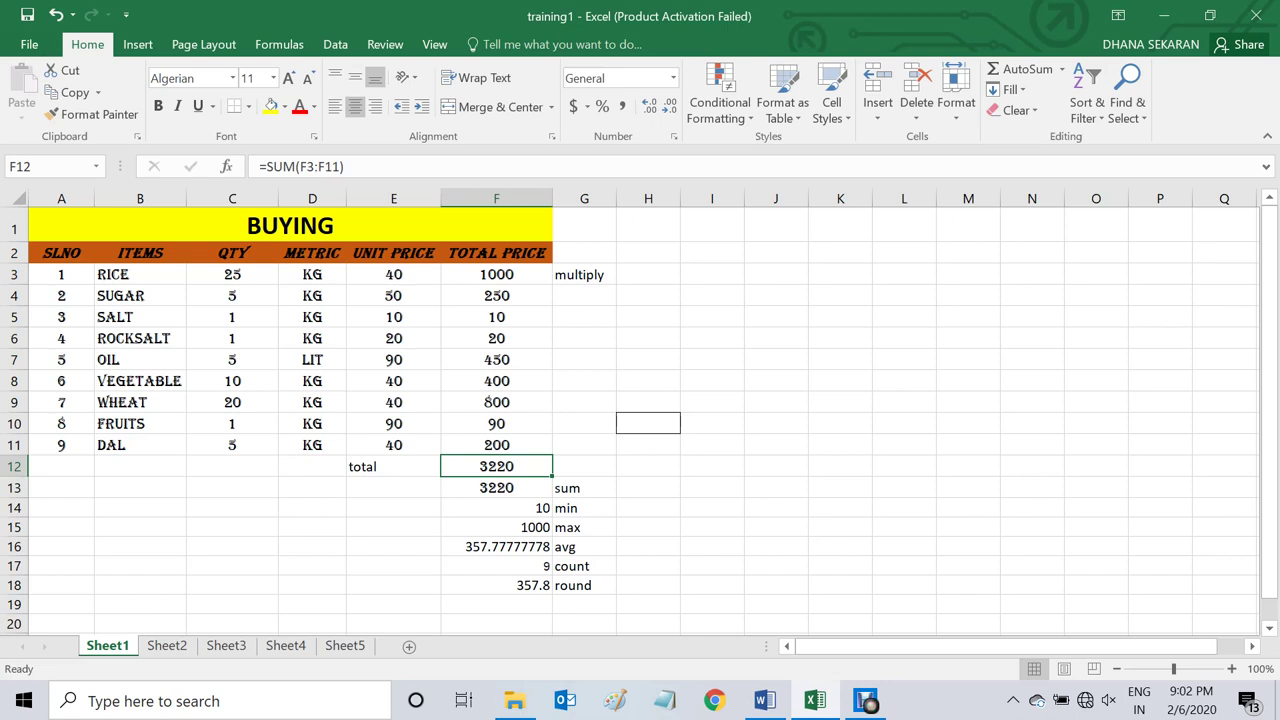
{"action": "left_click", "coordinate": [496, 508]}
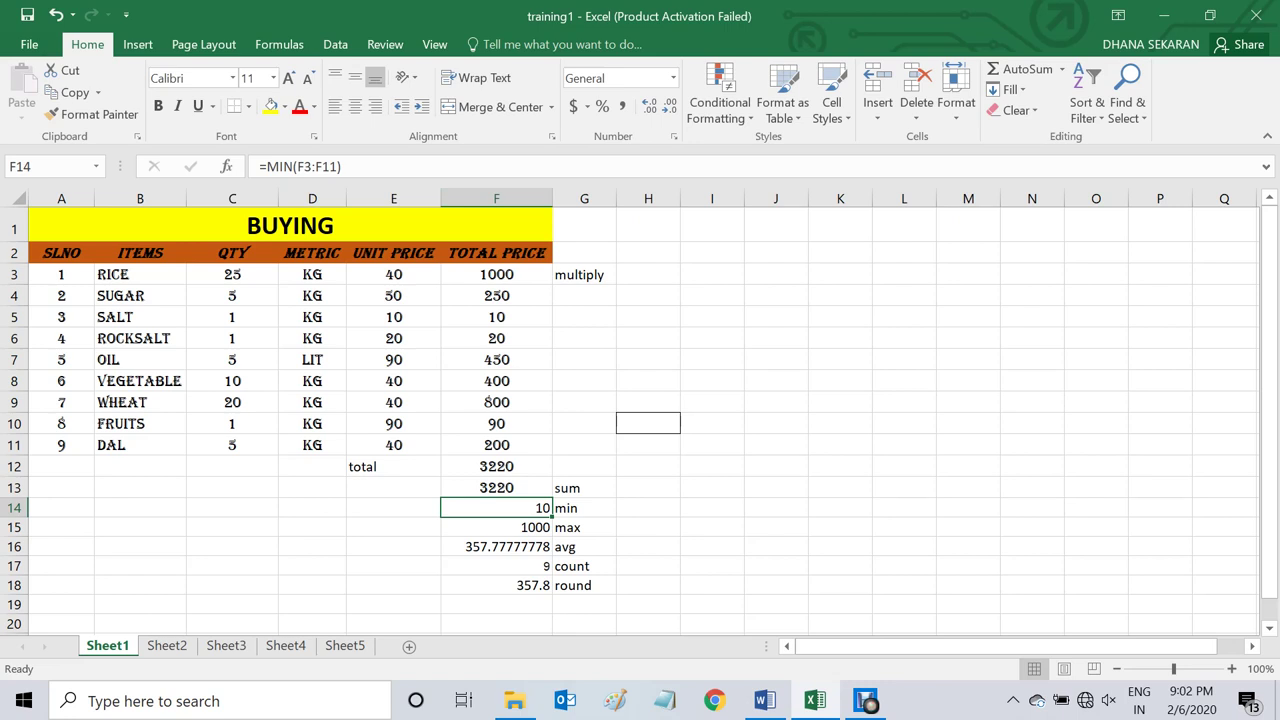
{"action": "left_click", "coordinate": [496, 527]}
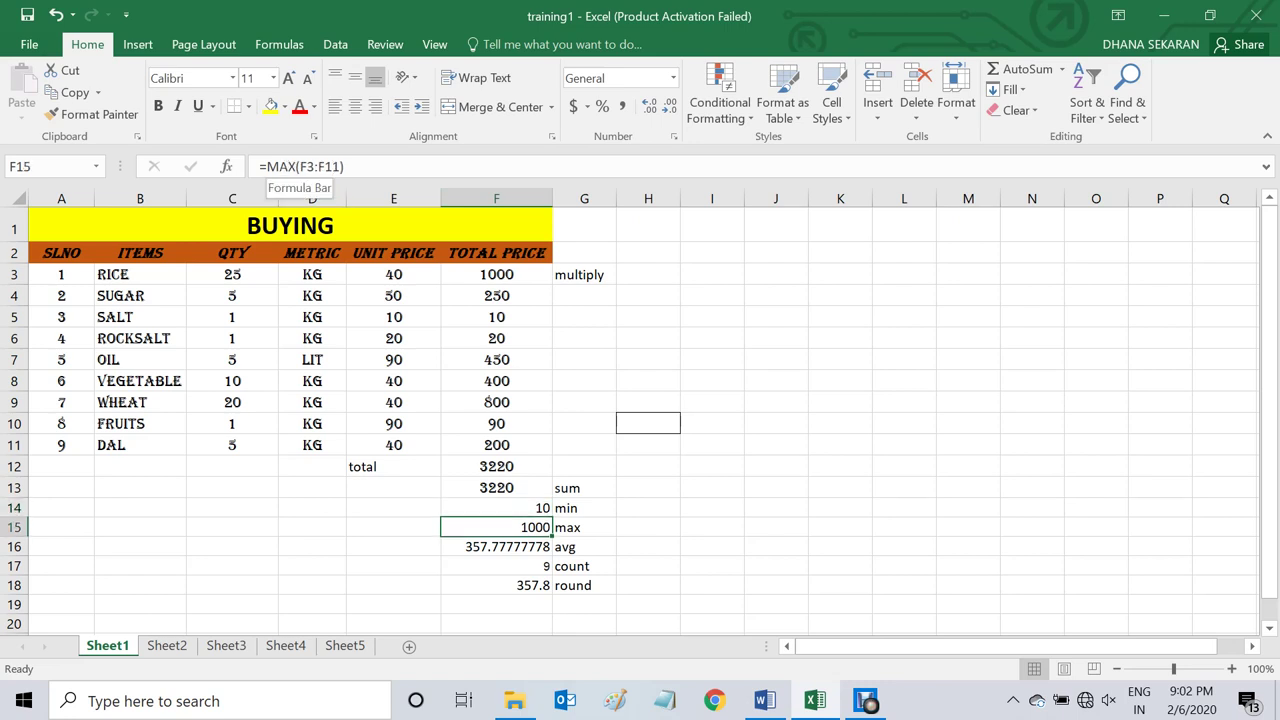
{"action": "key", "text": "Down"}
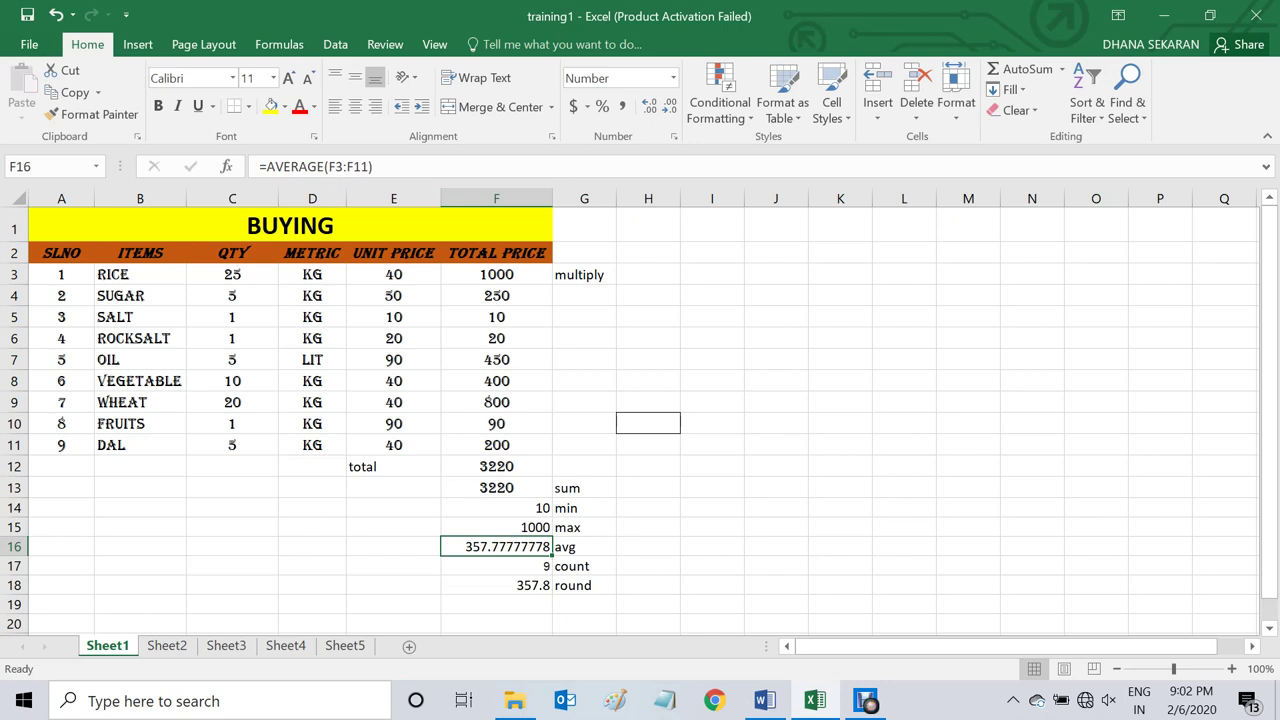
{"action": "left_click", "coordinate": [496, 566]}
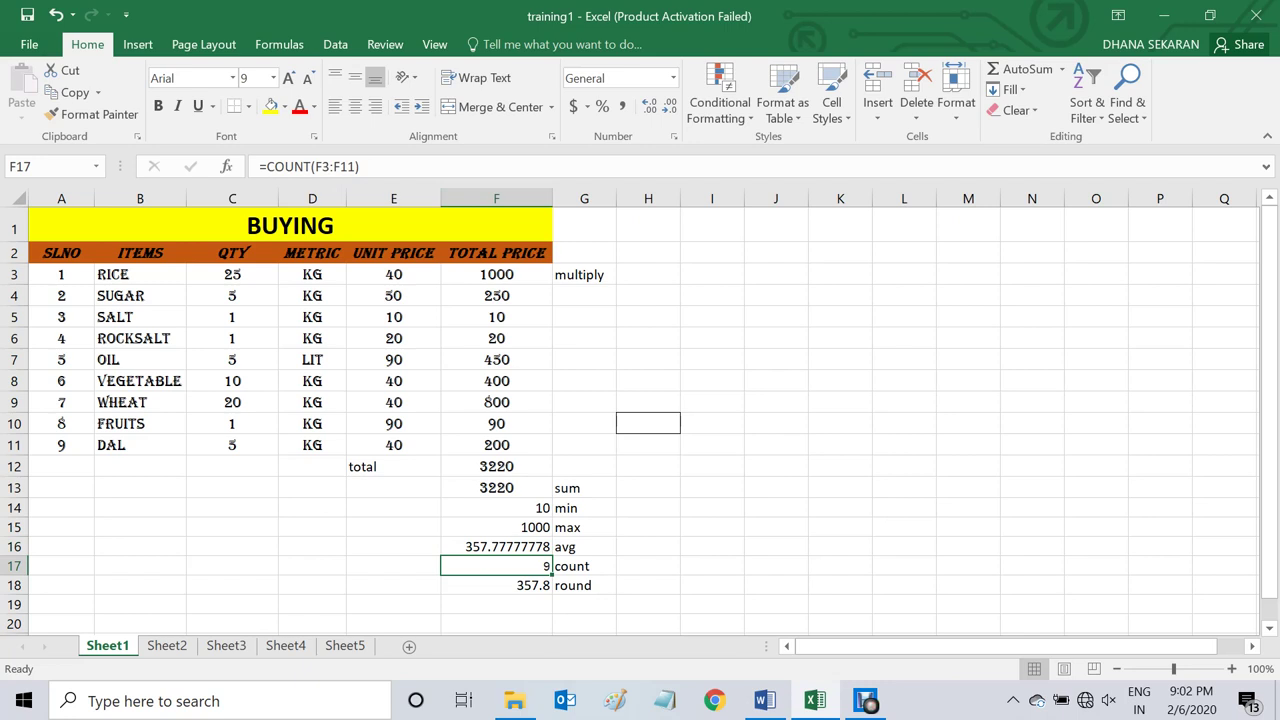
{"action": "left_click", "coordinate": [496, 585]}
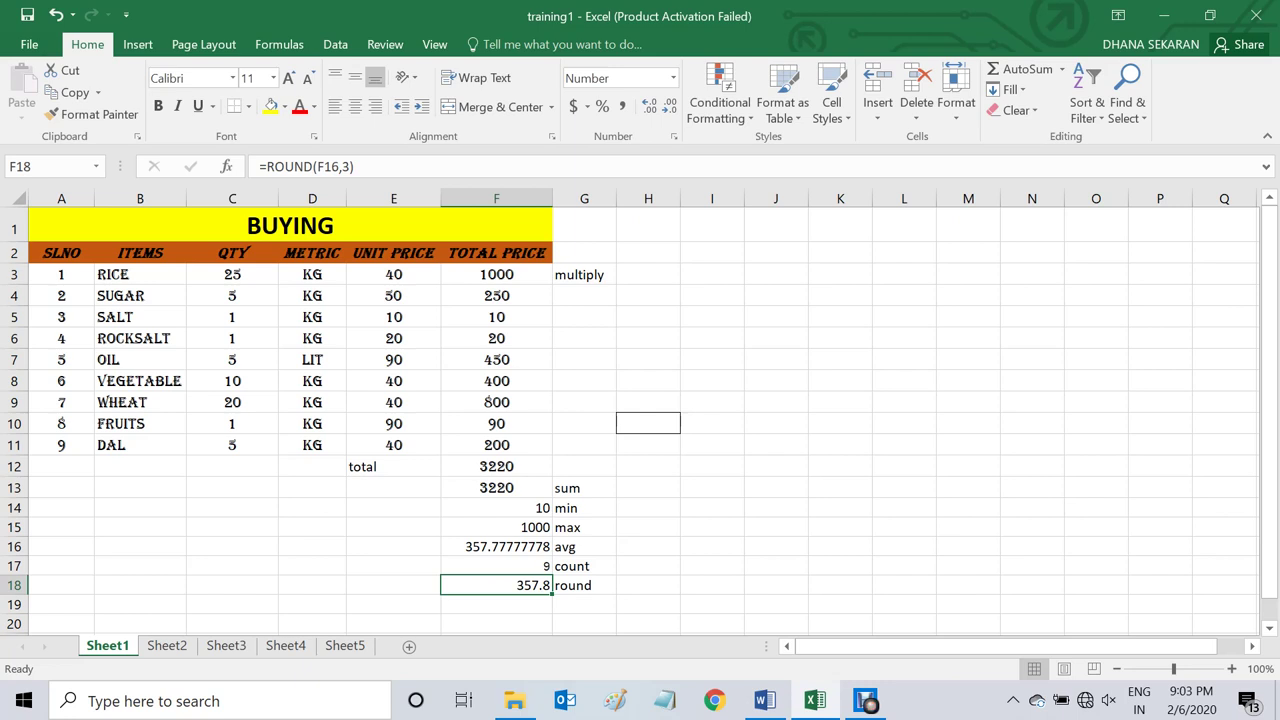
Type the label 'sub' into G4
{"action": "left_click", "coordinate": [584, 295]}
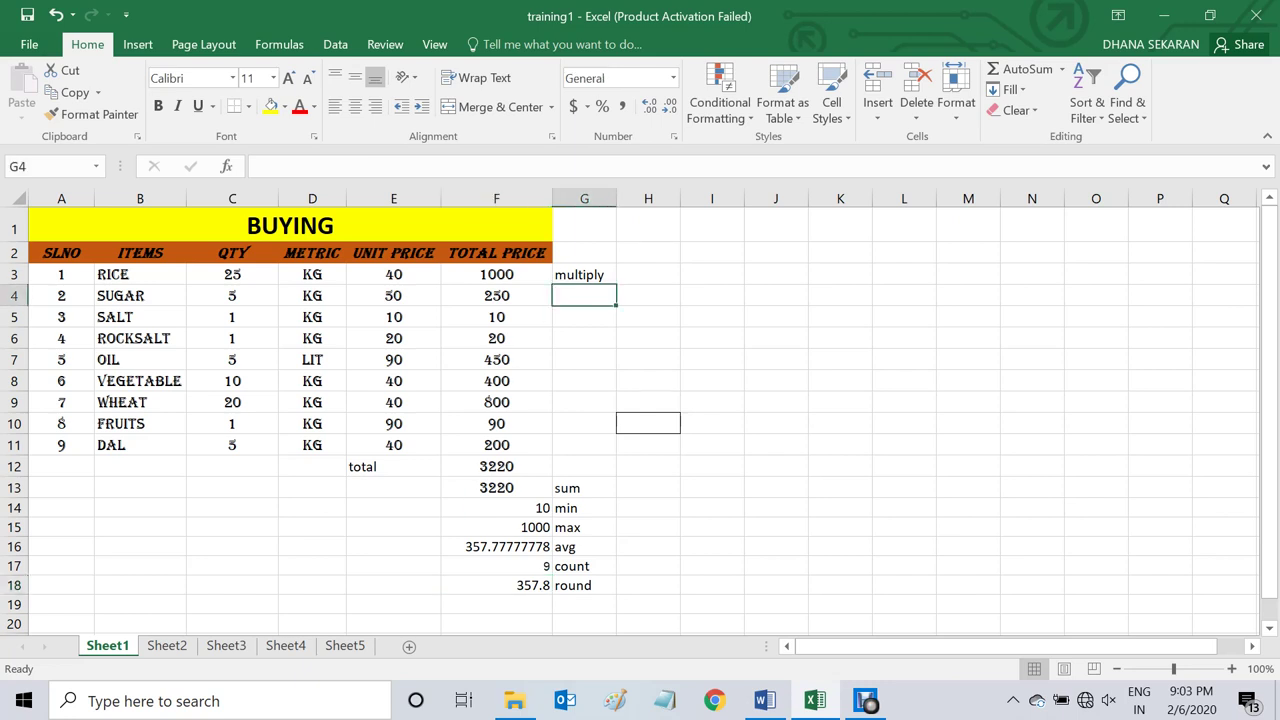
{"action": "type", "text": "sub"}
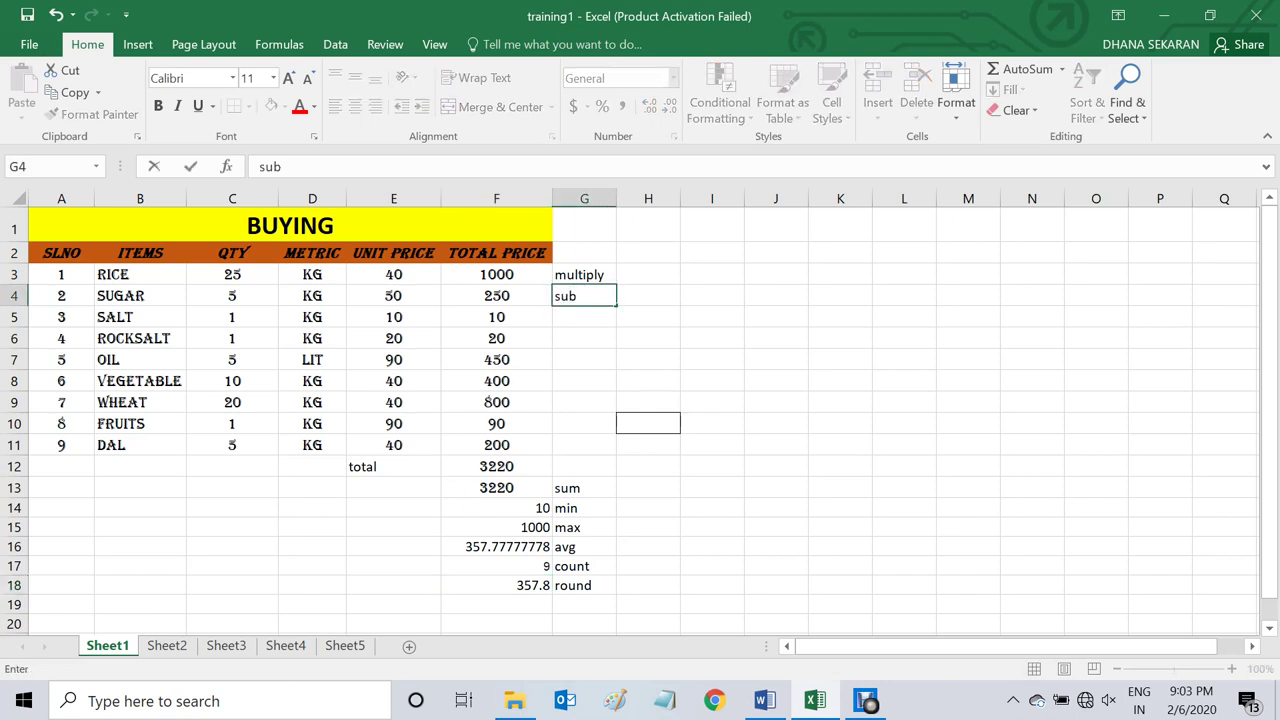
{"action": "left_click", "coordinate": [712, 295]}
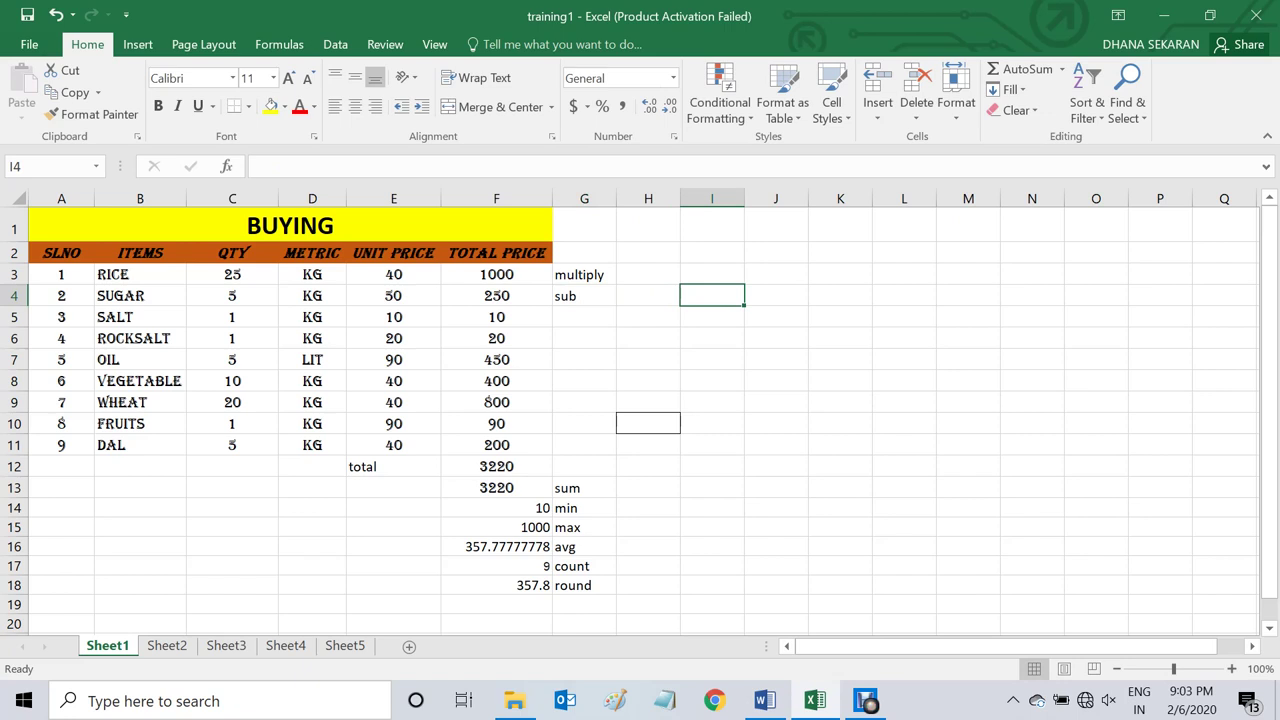
Enter =F3-F4 in I4, giving 750
{"action": "type", "text": "="}
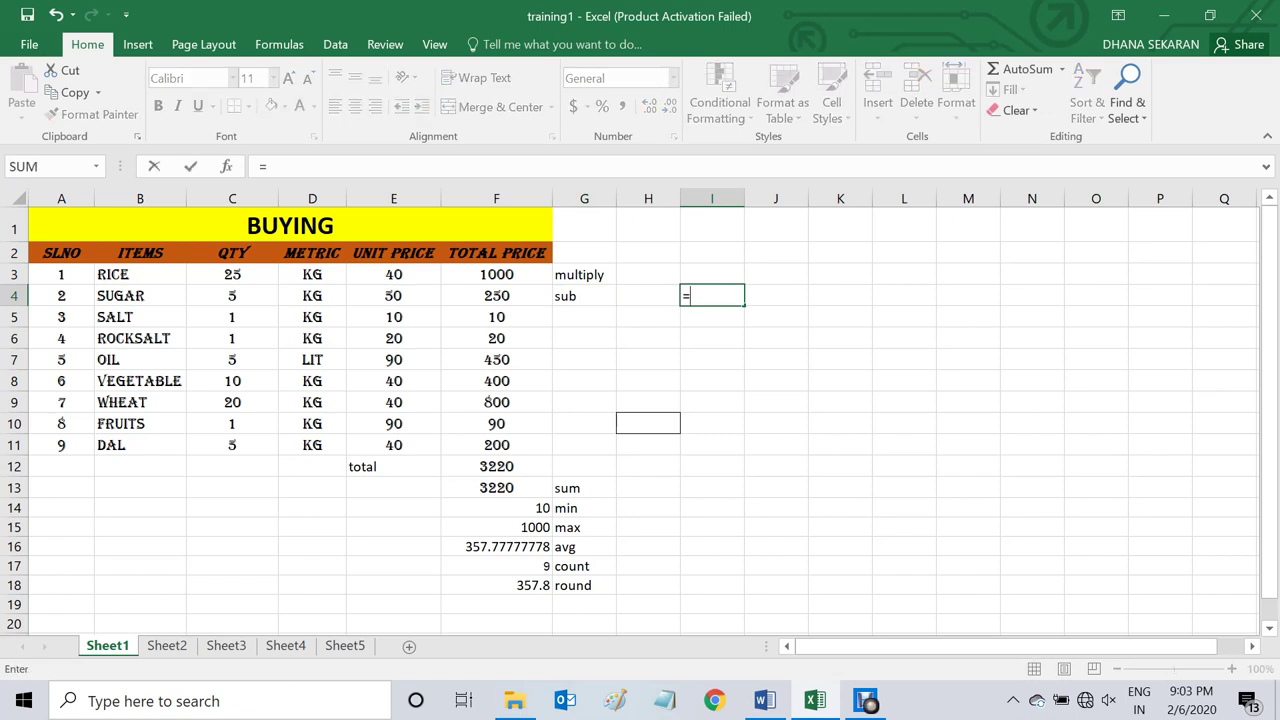
{"action": "type", "text": "su"}
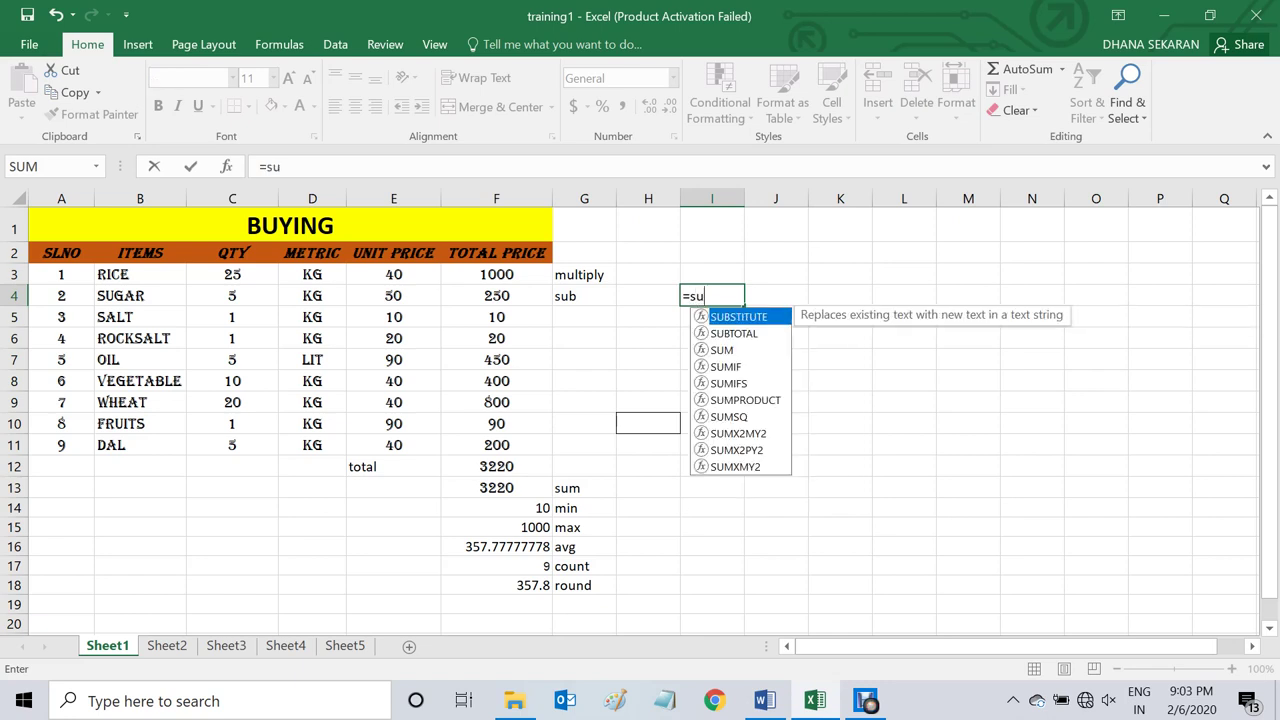
{"action": "type", "text": "b"}
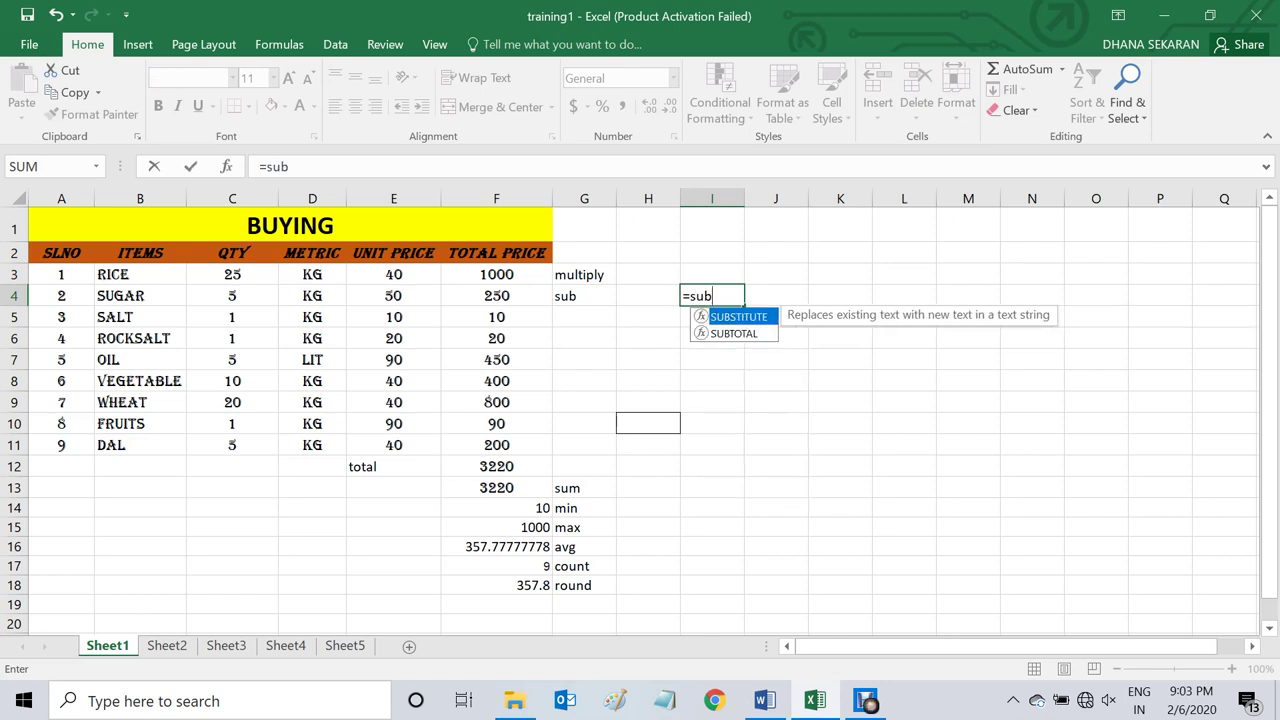
{"action": "key", "text": "BackSpace"}
{"action": "key", "text": "BackSpace"}
{"action": "key", "text": "BackSpace"}
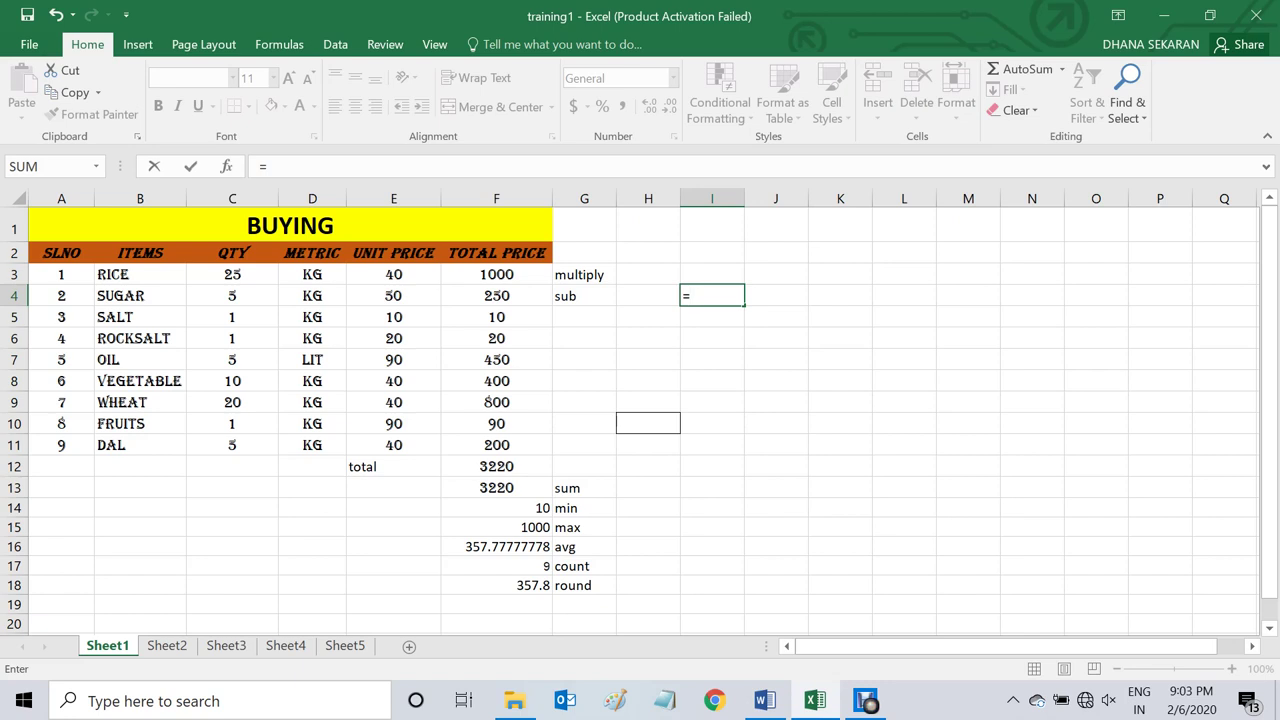
{"action": "left_click", "coordinate": [496, 274]}
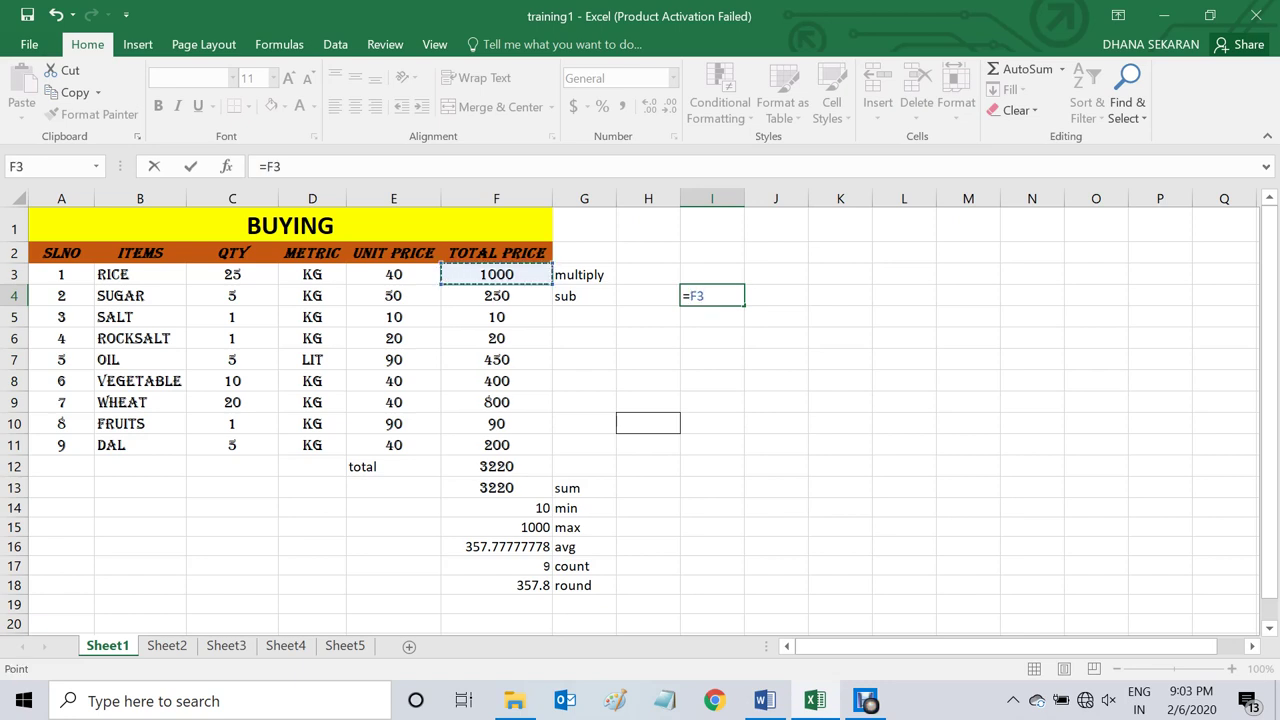
{"action": "type", "text": "-"}
{"action": "left_click", "coordinate": [496, 295]}
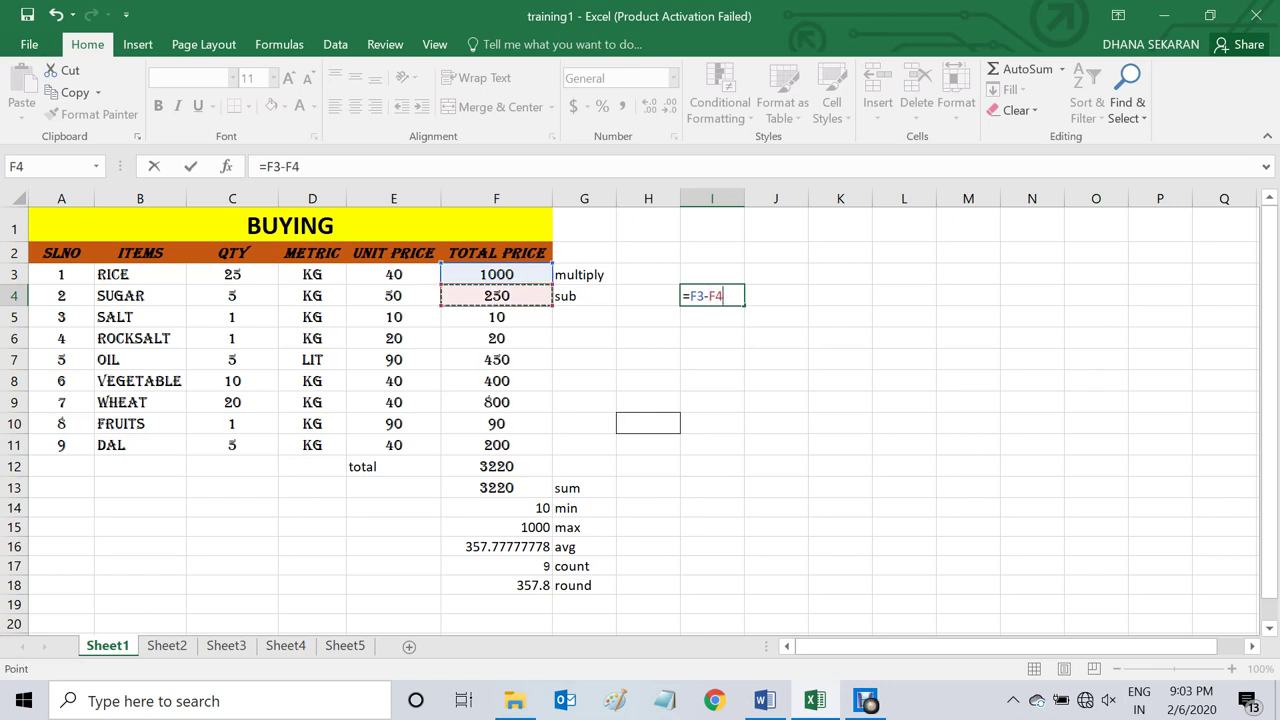
{"action": "key", "text": "Return"}
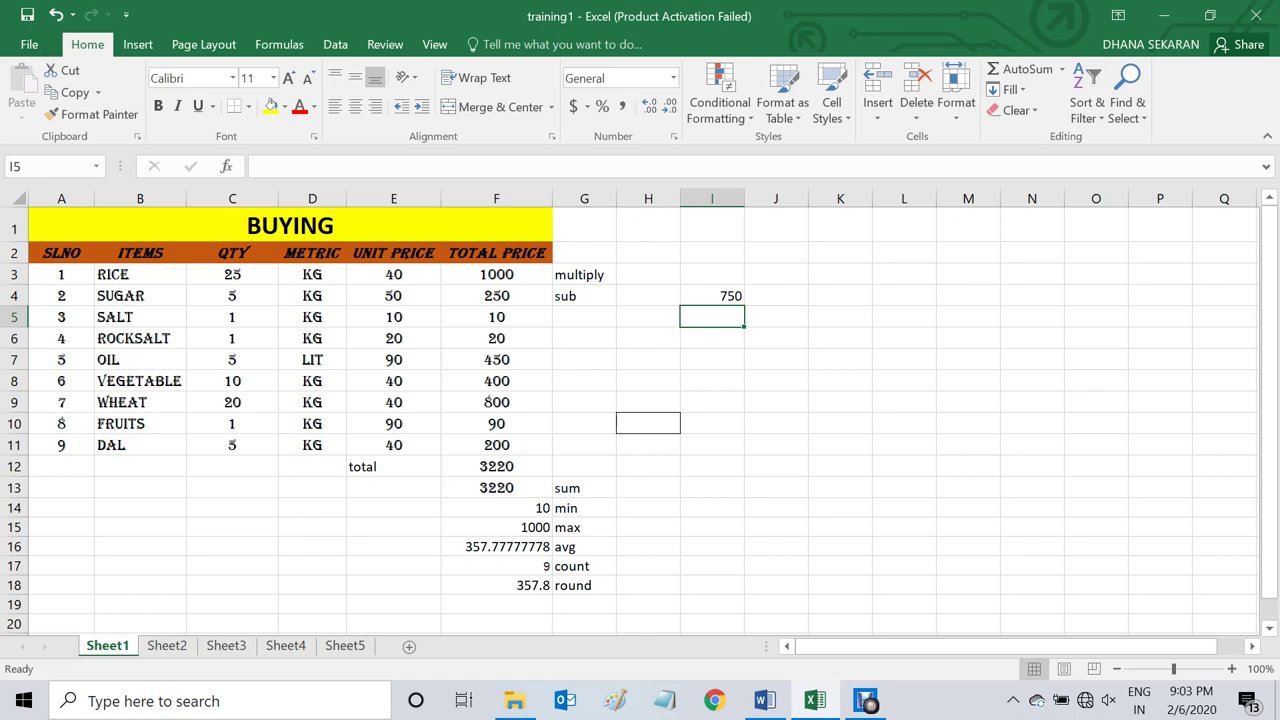
{"action": "left_click", "coordinate": [584, 317]}
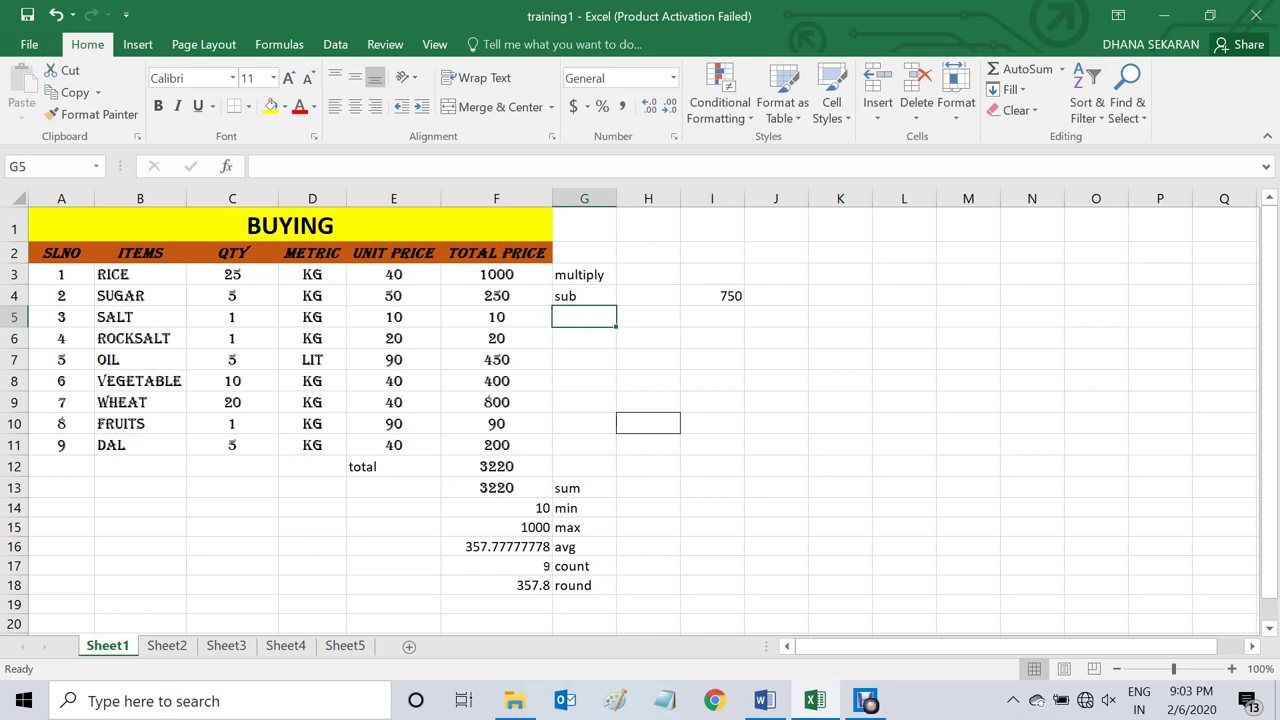
Label G5 'din' and enter =F3/F4 in I5, which shows 4
{"action": "type", "text": "din"}
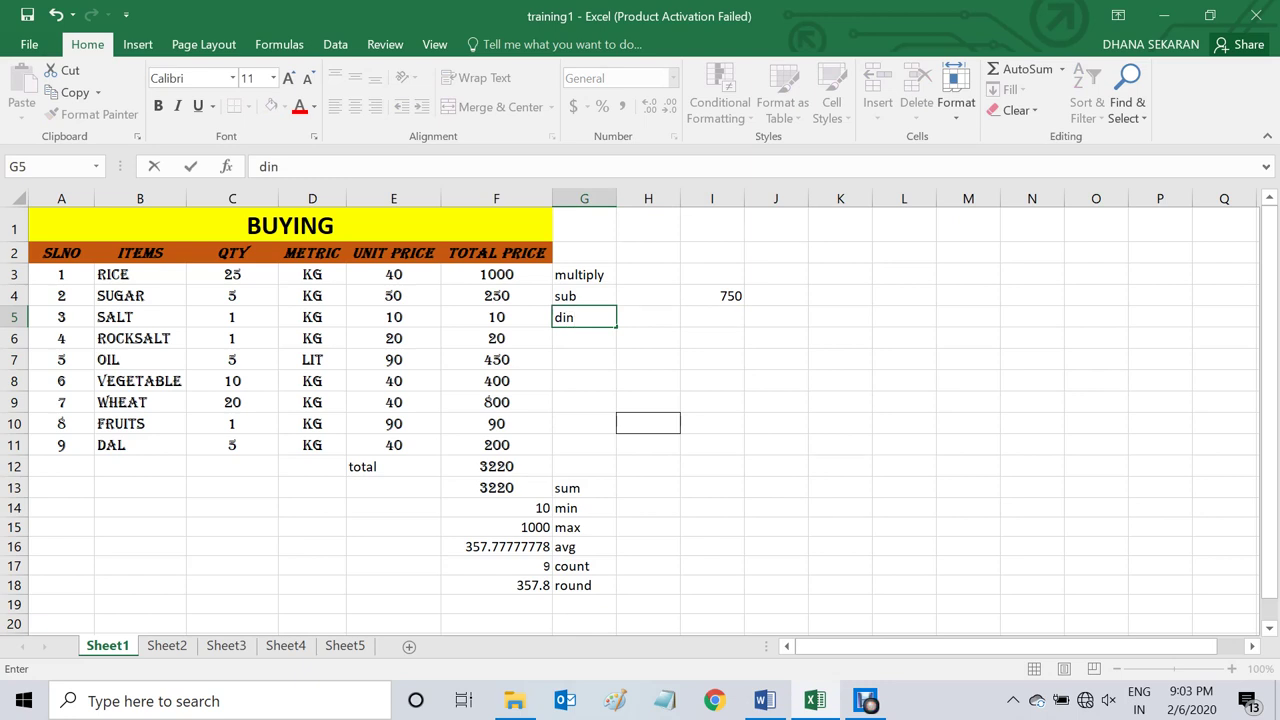
{"action": "left_click", "coordinate": [712, 317]}
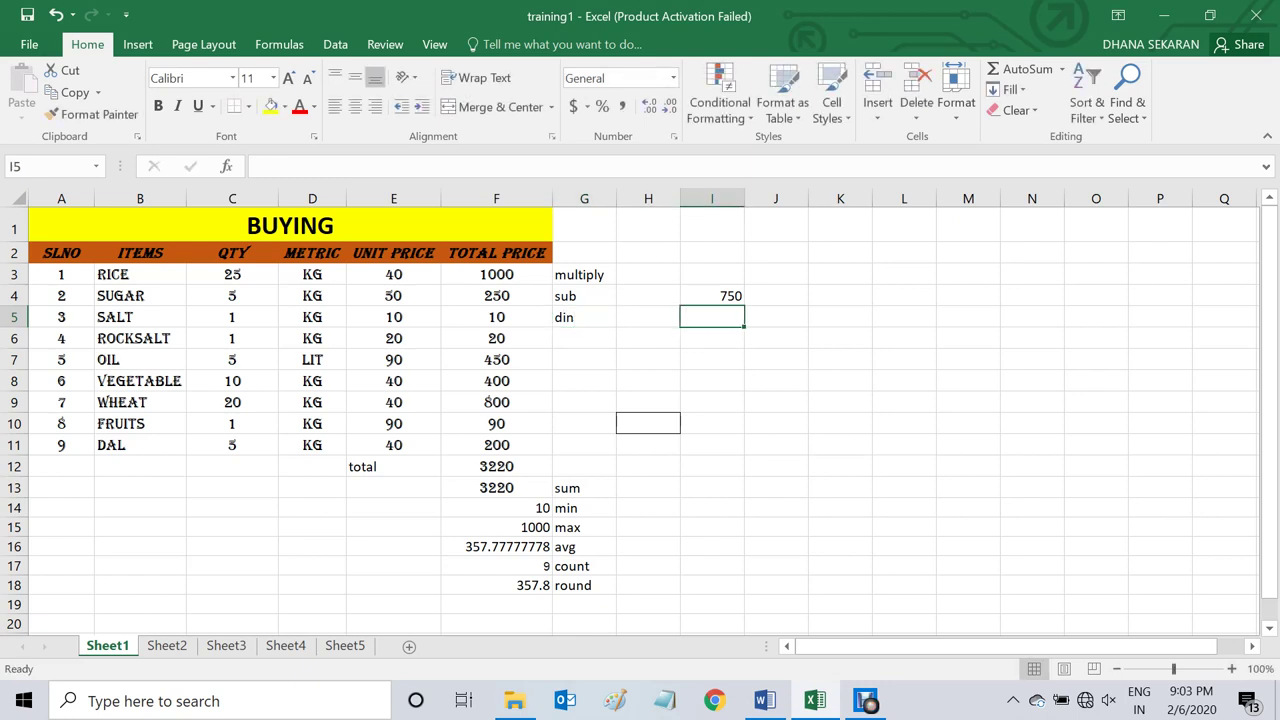
{"action": "type", "text": "="}
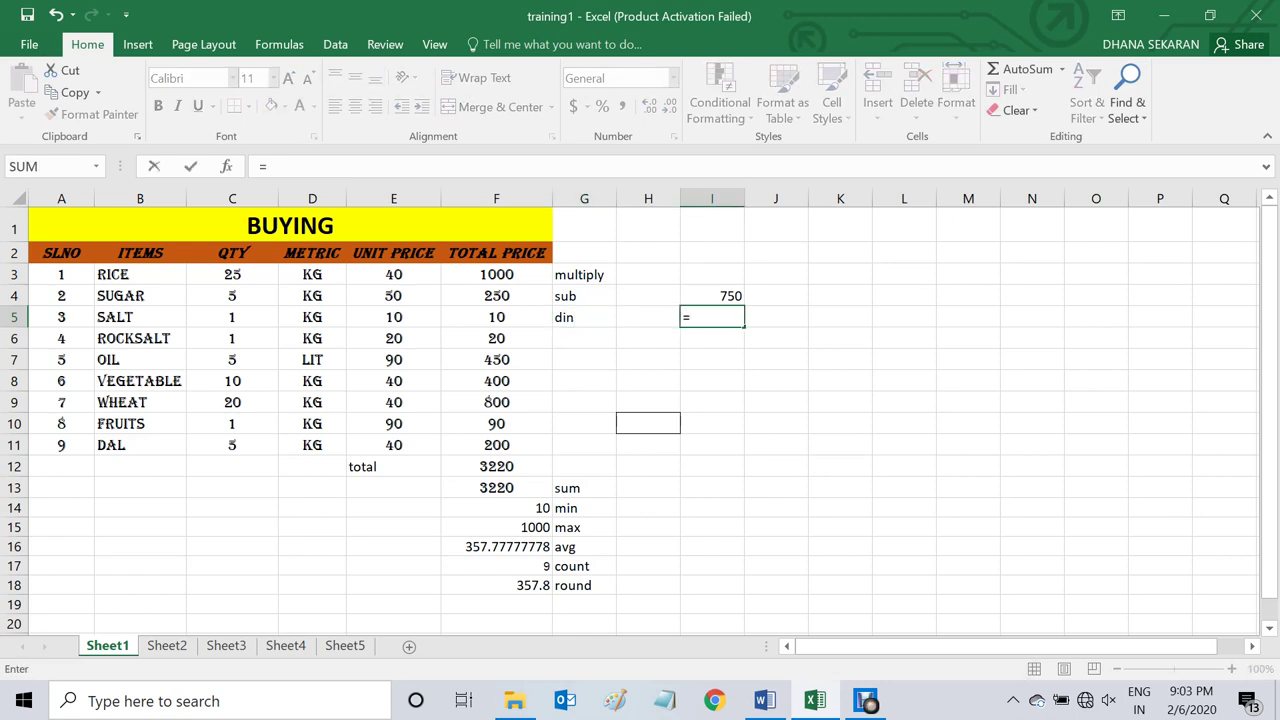
{"action": "left_click", "coordinate": [496, 274]}
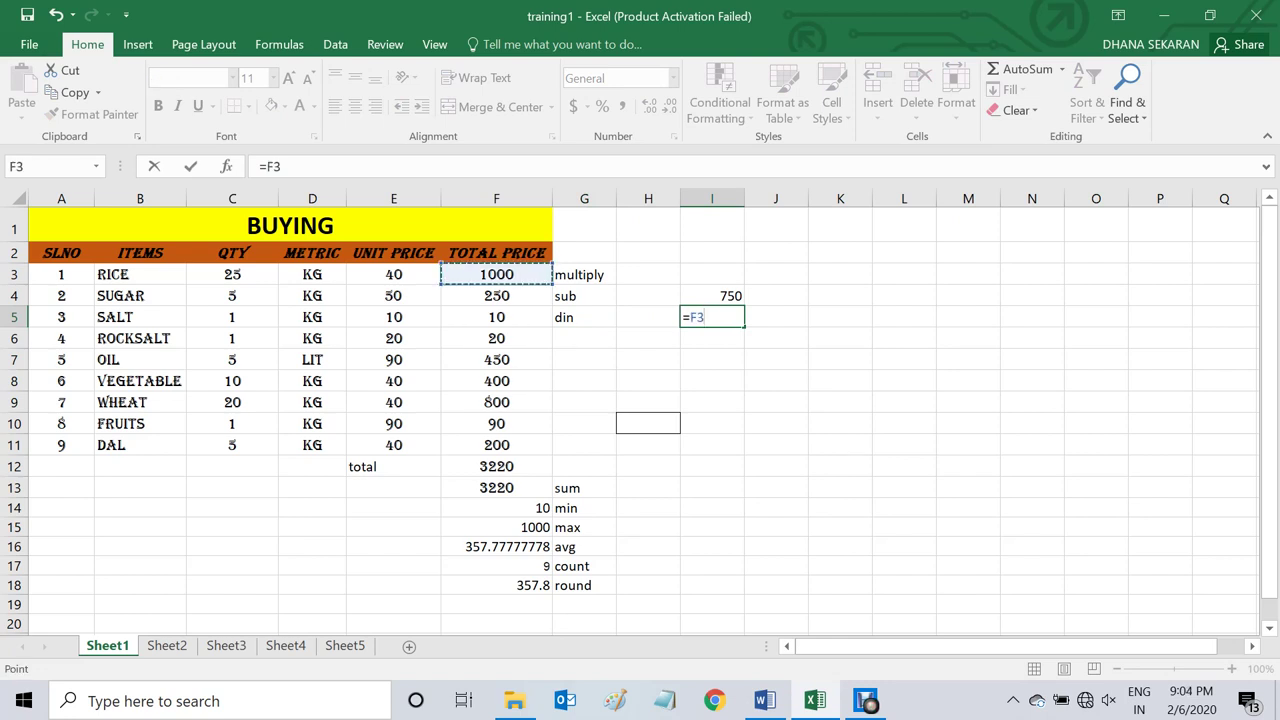
{"action": "type", "text": "/"}
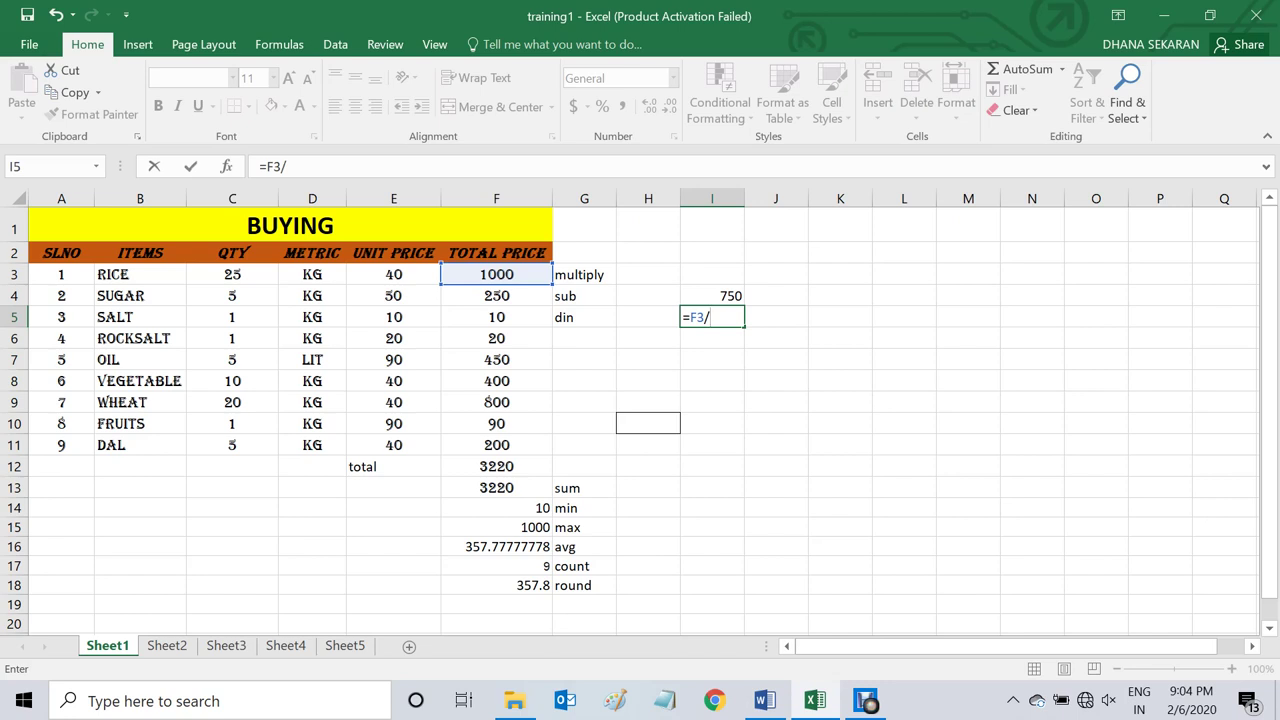
{"action": "left_click", "coordinate": [496, 296]}
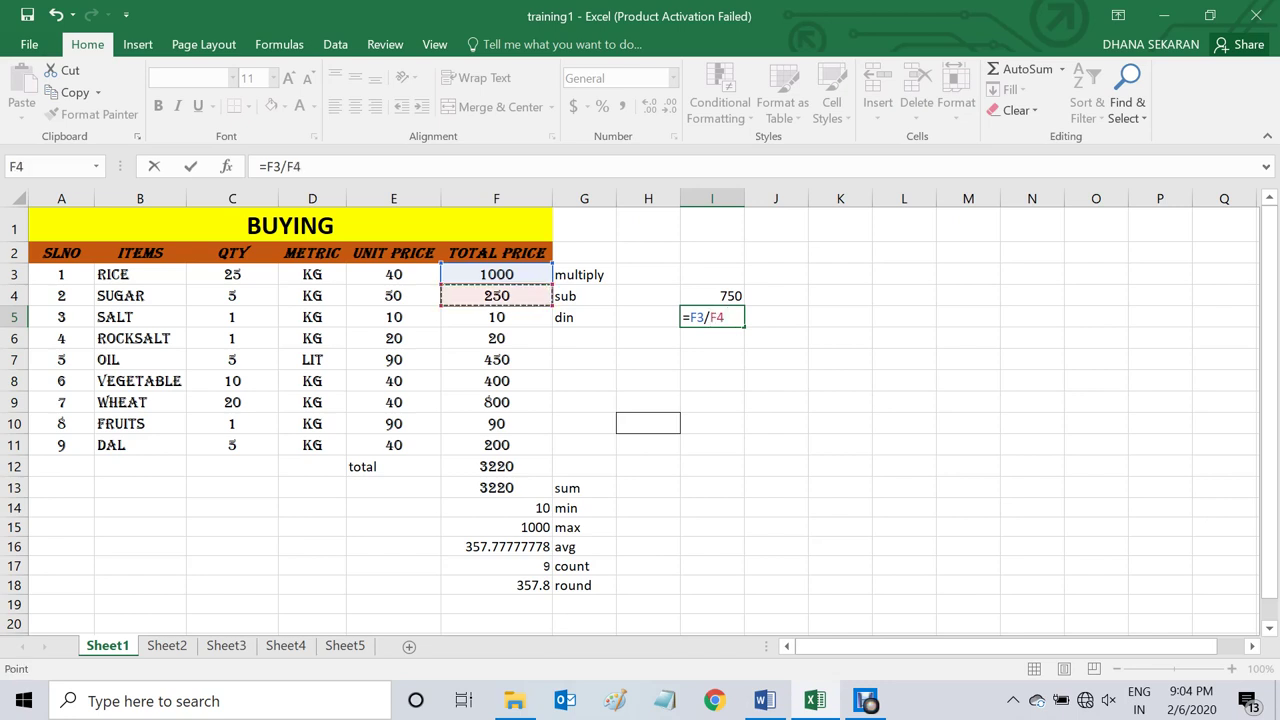
{"action": "key", "text": "Return"}
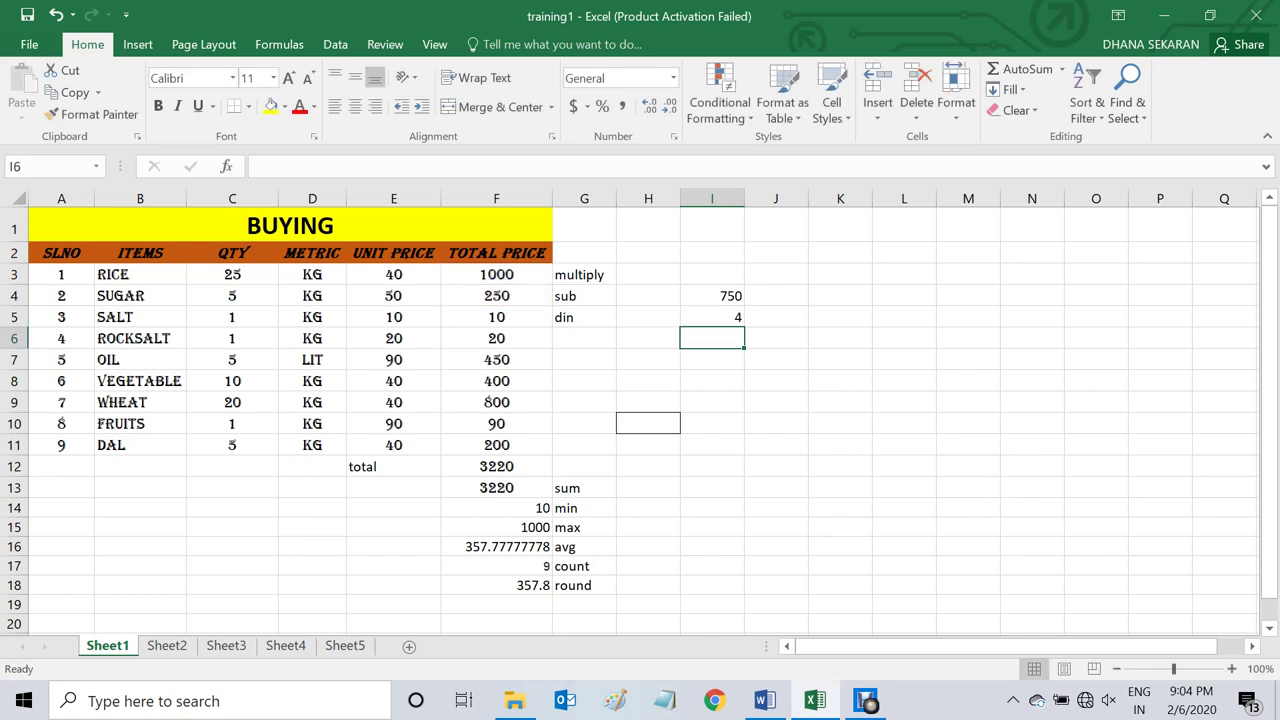
{"action": "left_click", "coordinate": [712, 317]}
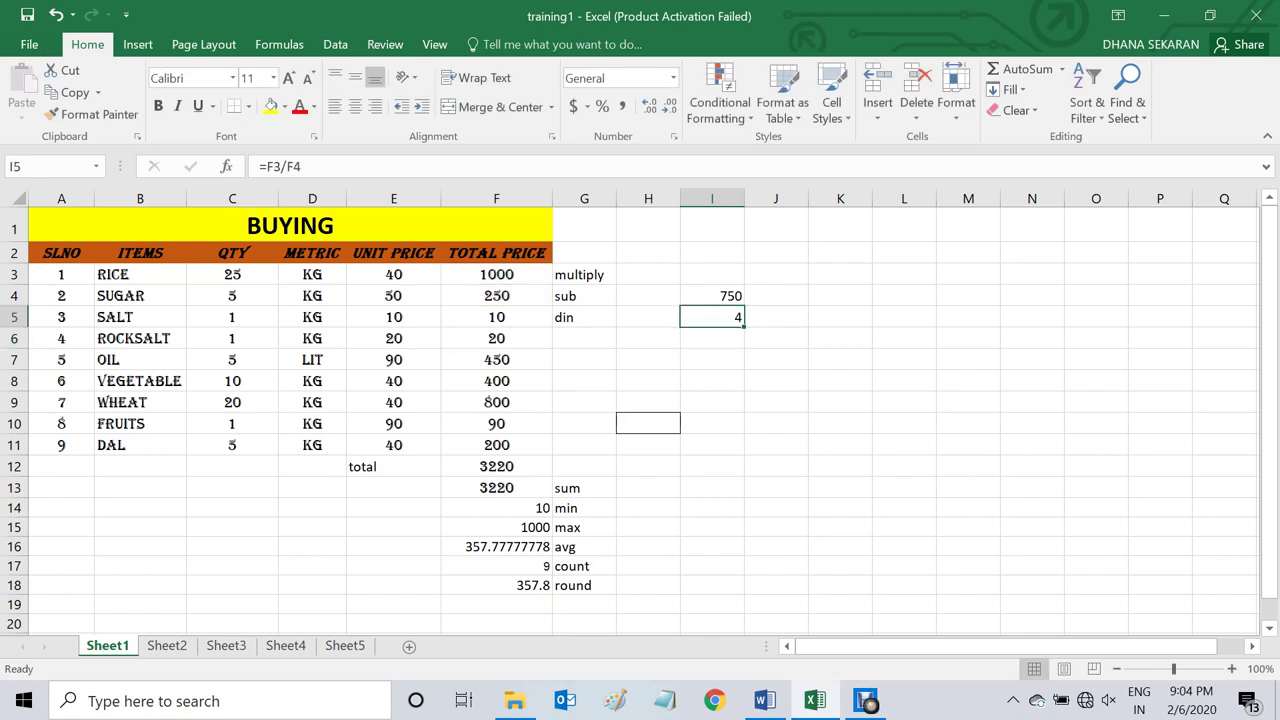